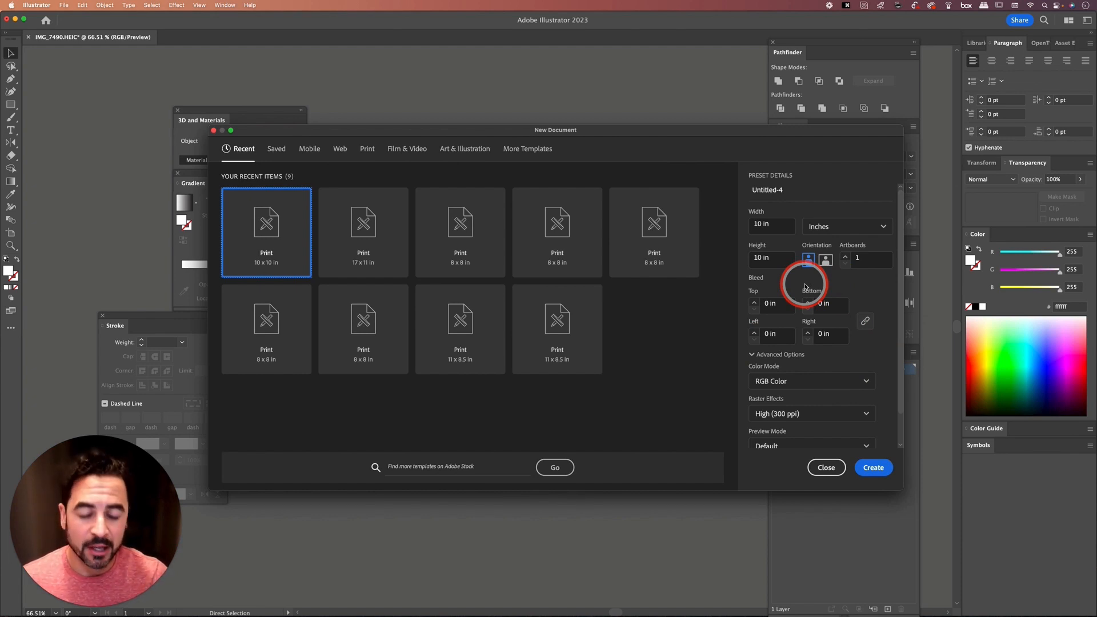
Create the 10 x 10 in print document in RGB Color and paste the sketch photo into it.
key(Return)
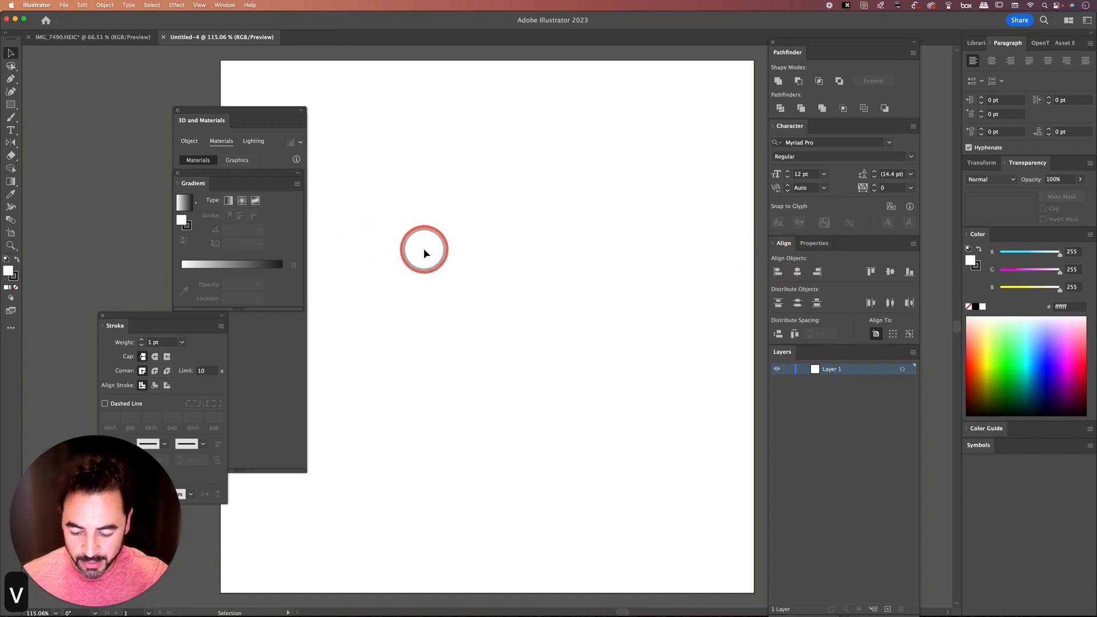
key(super+v)
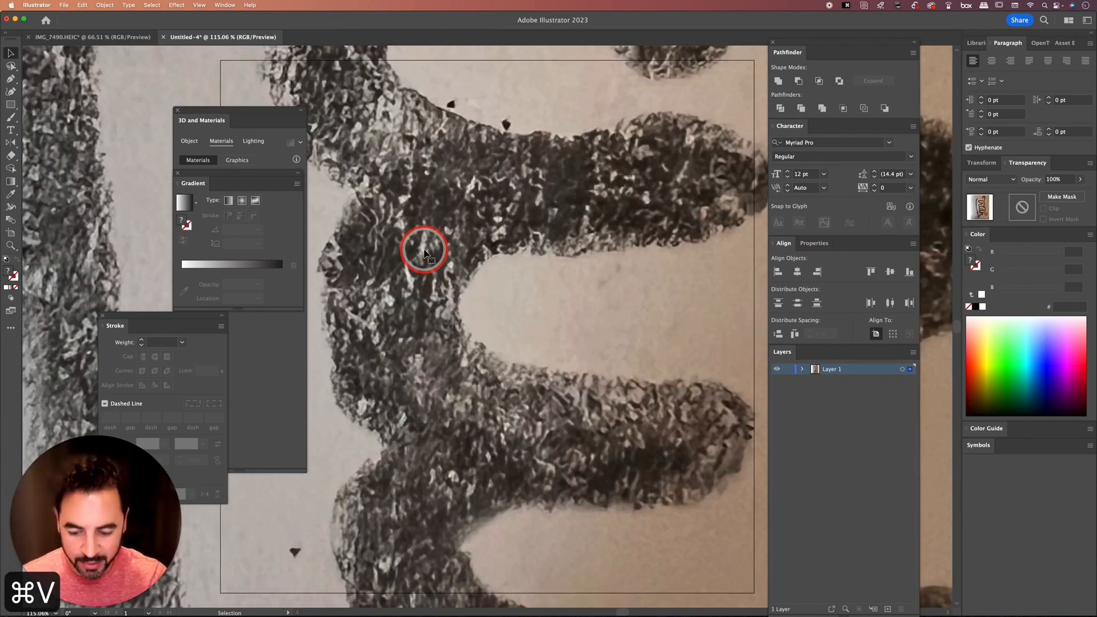
Rotate the pasted photo 90° counterclockwise so the lettering reads upright, and scale it down proportionally to the artboard width.
key(super+minus)
key(super+minus)
key(super+minus)
key(super+minus)
key(super+minus)
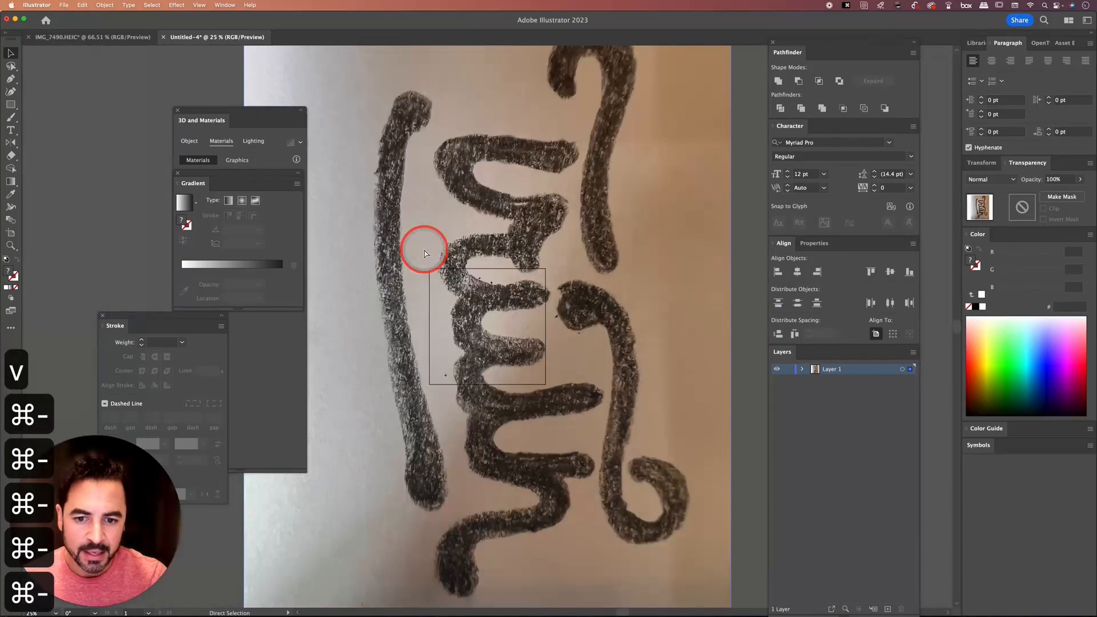
key(super+minus)
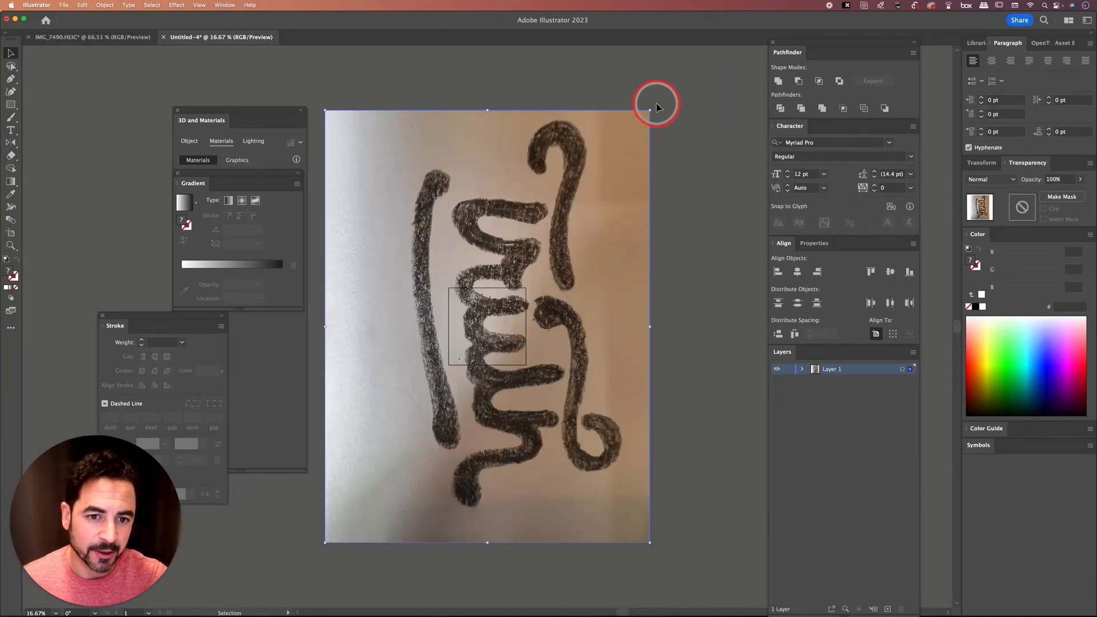
drag(650, 106, 379, 286)
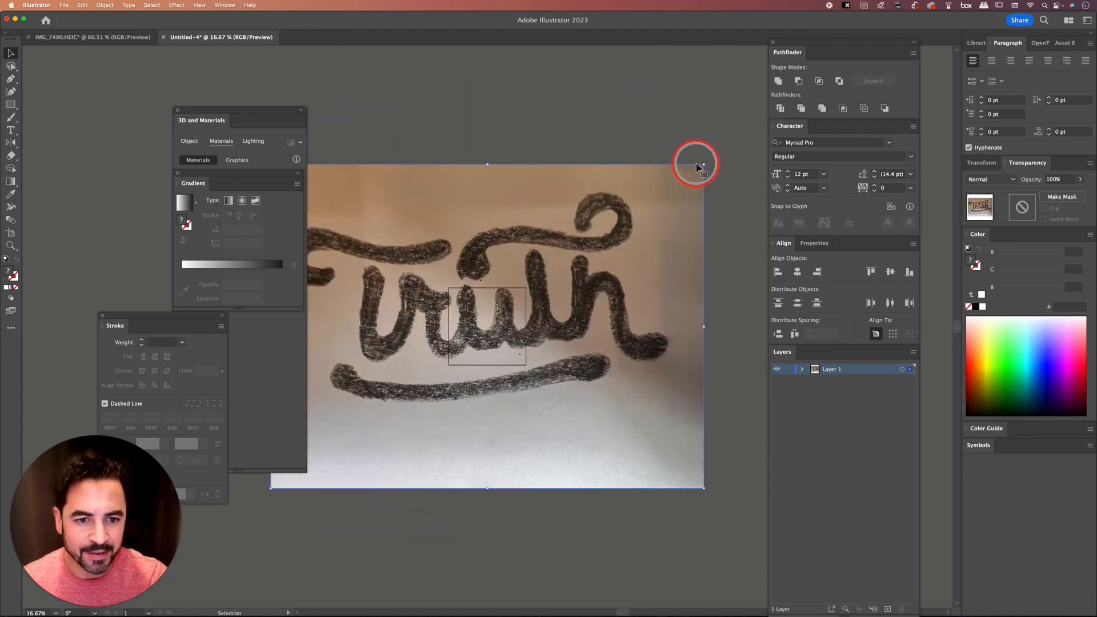
drag(703, 165, 527, 288)
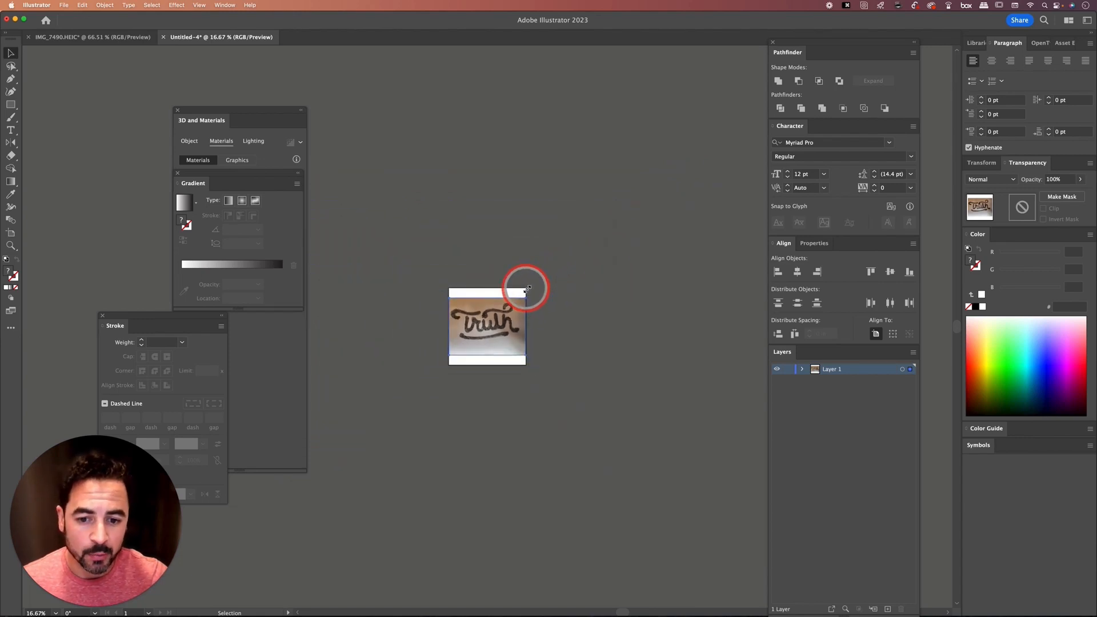
click(560, 266)
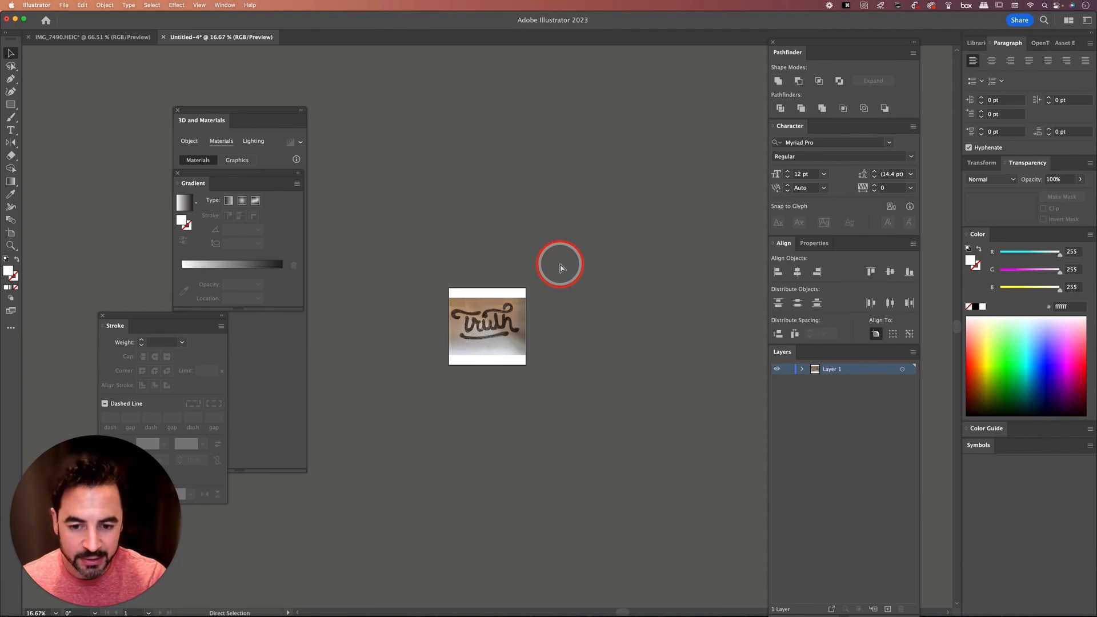
Rename the photo's layer to SKETCH.
key(super+equal)
key(super+equal)
key(super+equal)
key(super+equal)
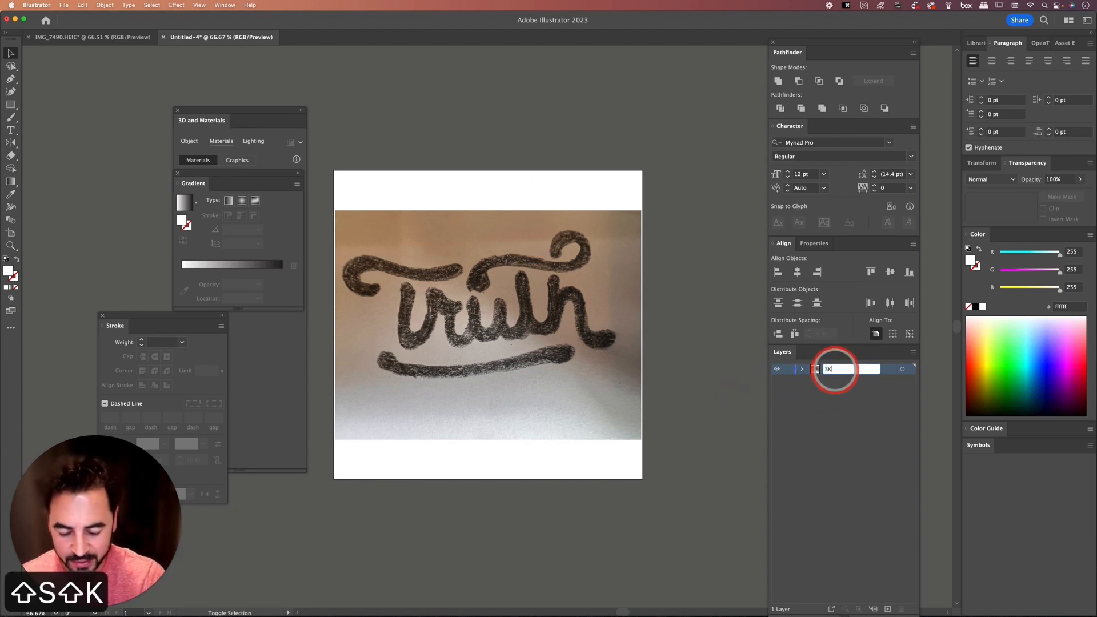
text(ETCH)
key(Return)
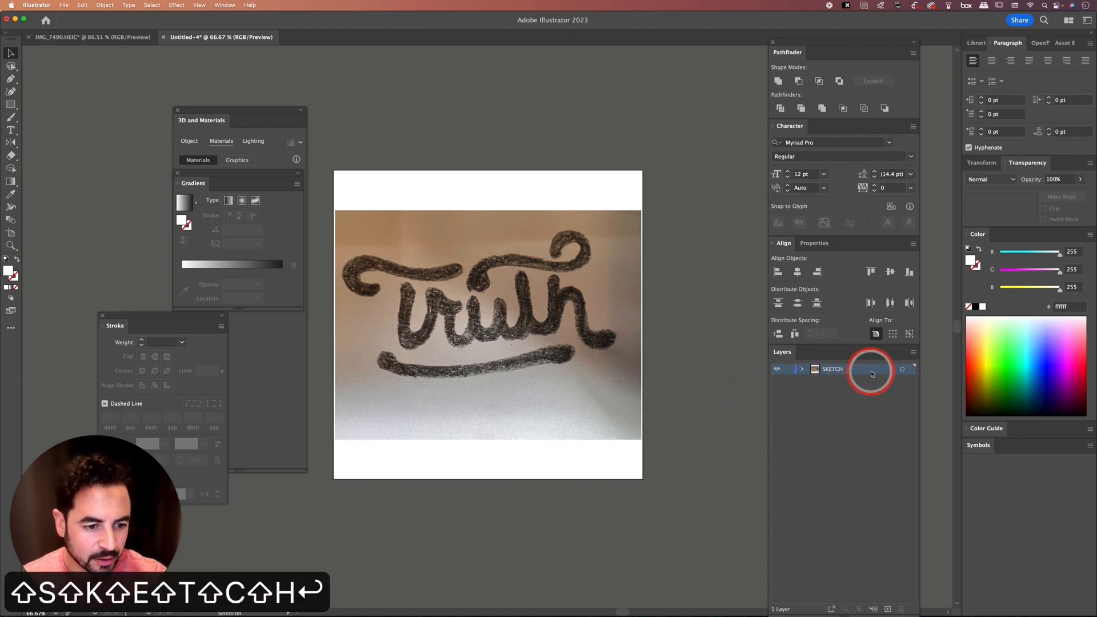
Set the SKETCH layer to dim images to 50%.
double_click(872, 374)
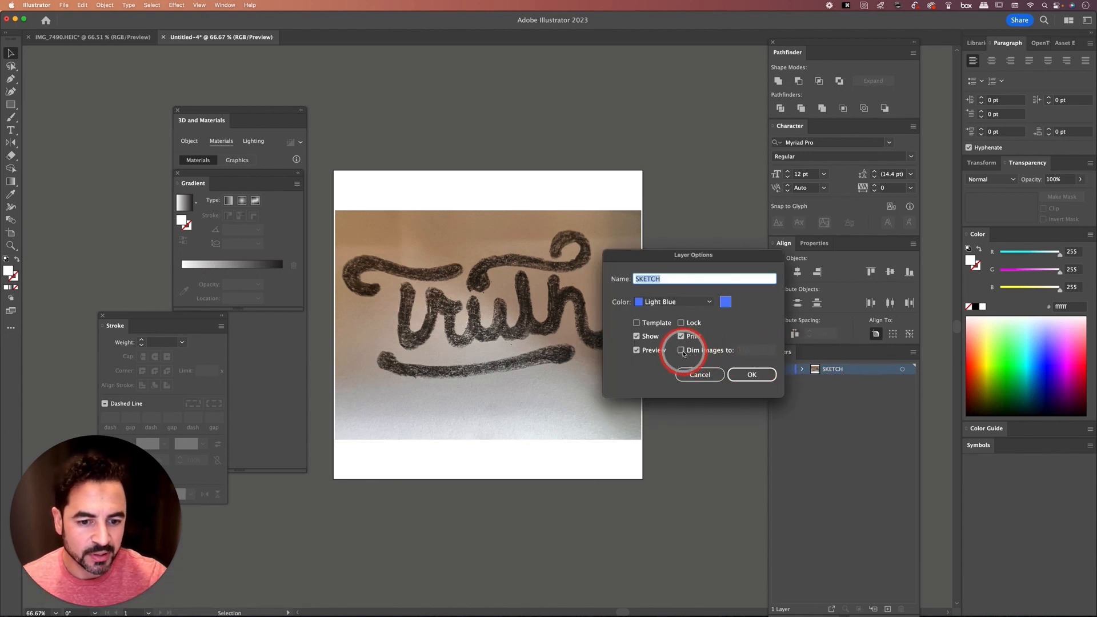
click(680, 351)
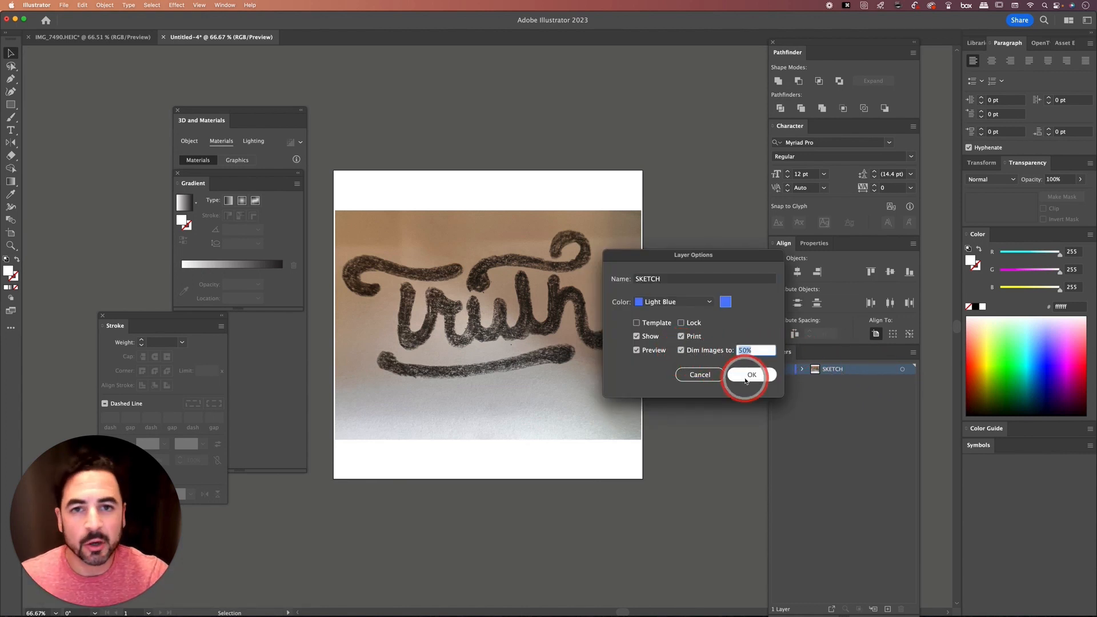
click(747, 377)
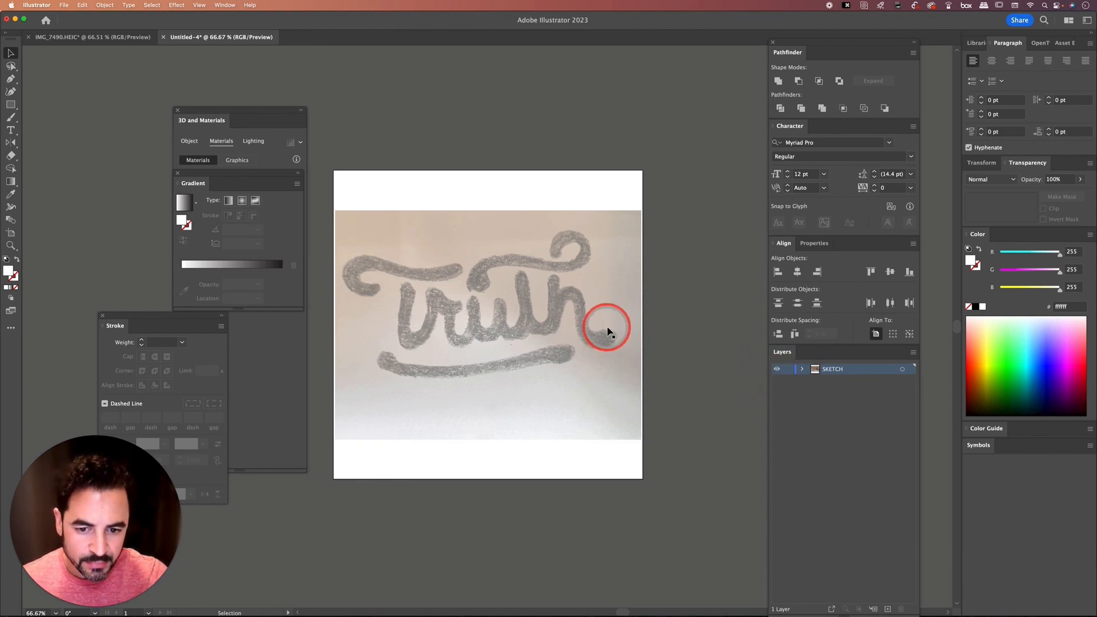
Rotate the sketch photo a few degrees clockwise to straighten the lettering.
click(606, 323)
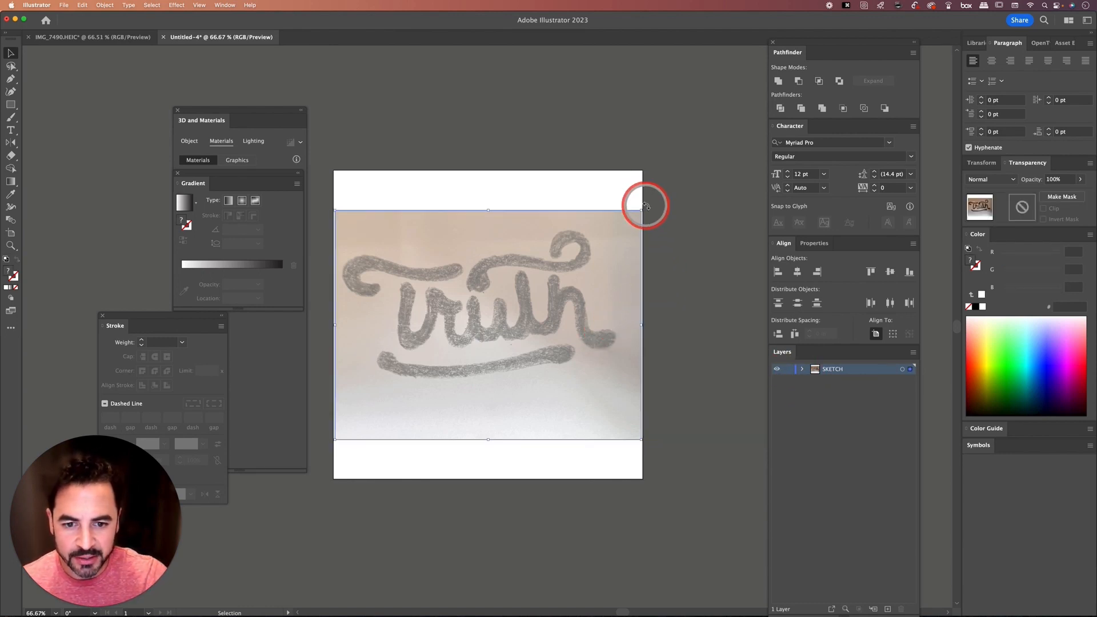
drag(647, 205, 649, 214)
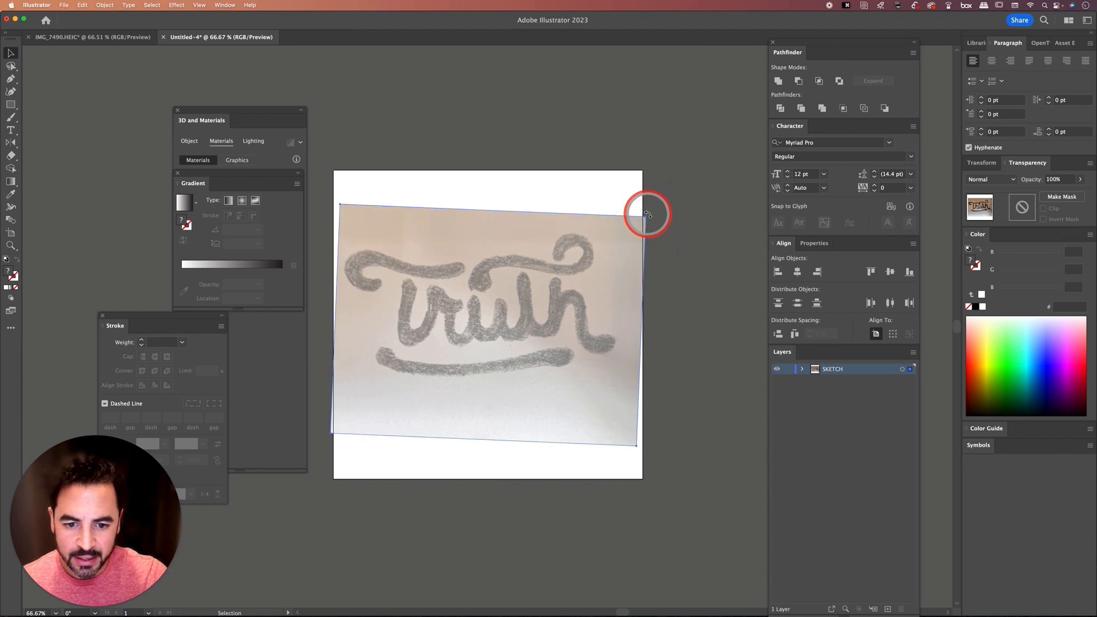
click(651, 186)
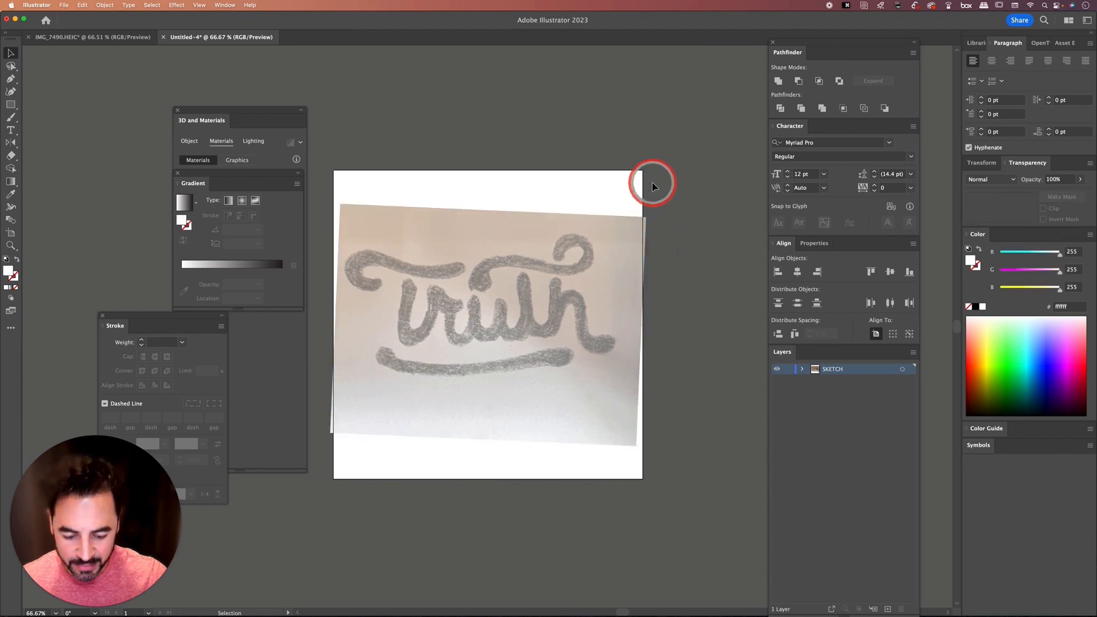
Show the rulers and guides and place two horizontal guides, one just below the underline stroke and one at the lettering's baseline.
key(super+r)
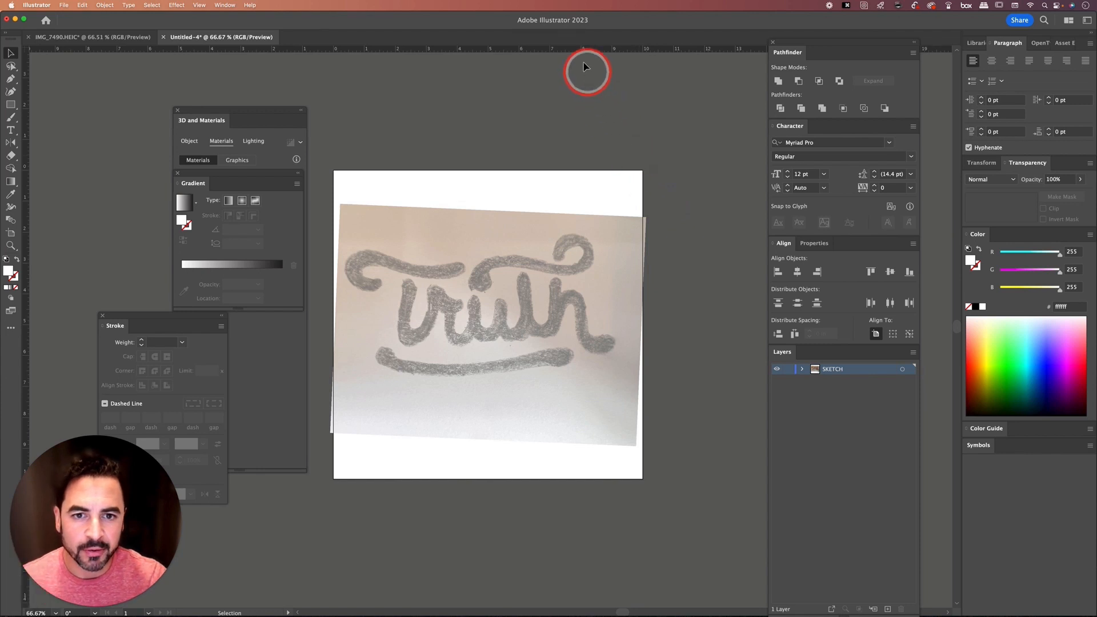
drag(584, 67, 628, 379)
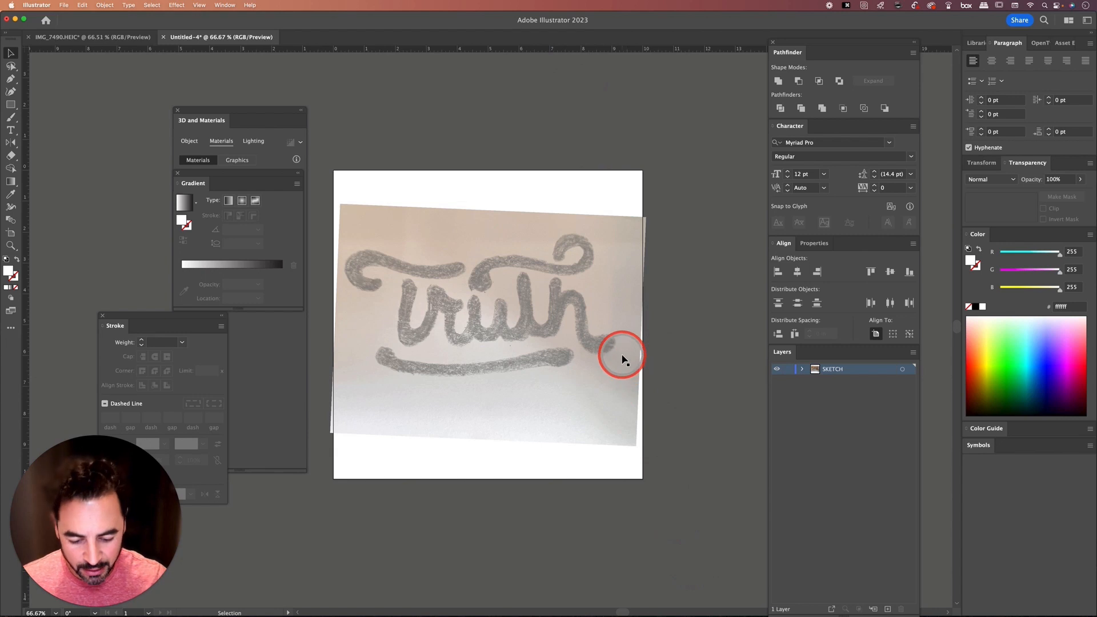
key(super+semicolon)
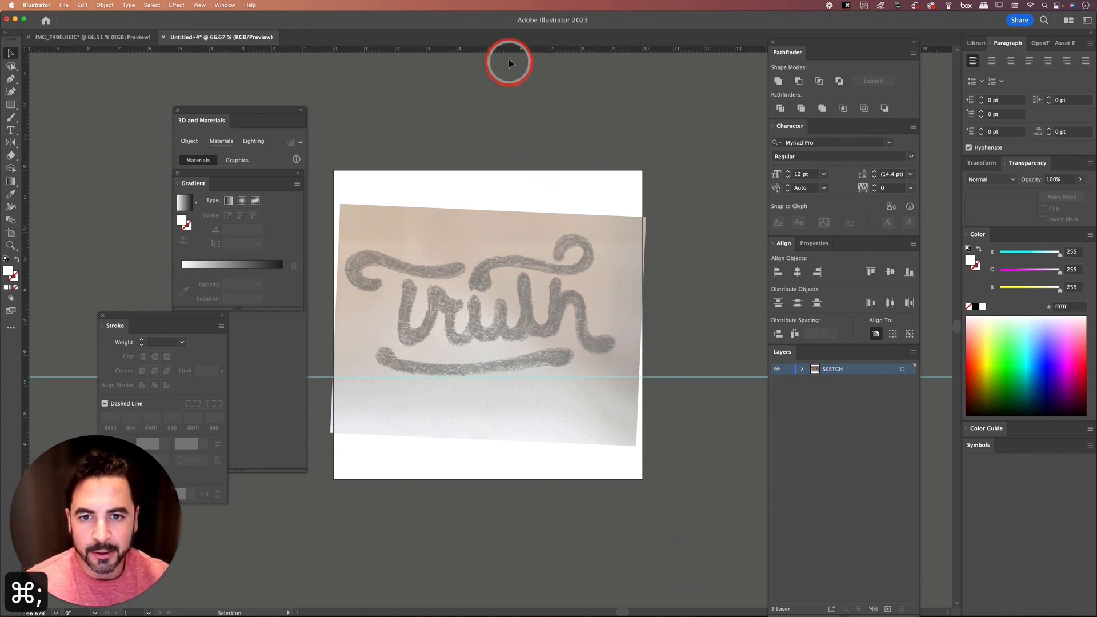
drag(509, 49, 632, 346)
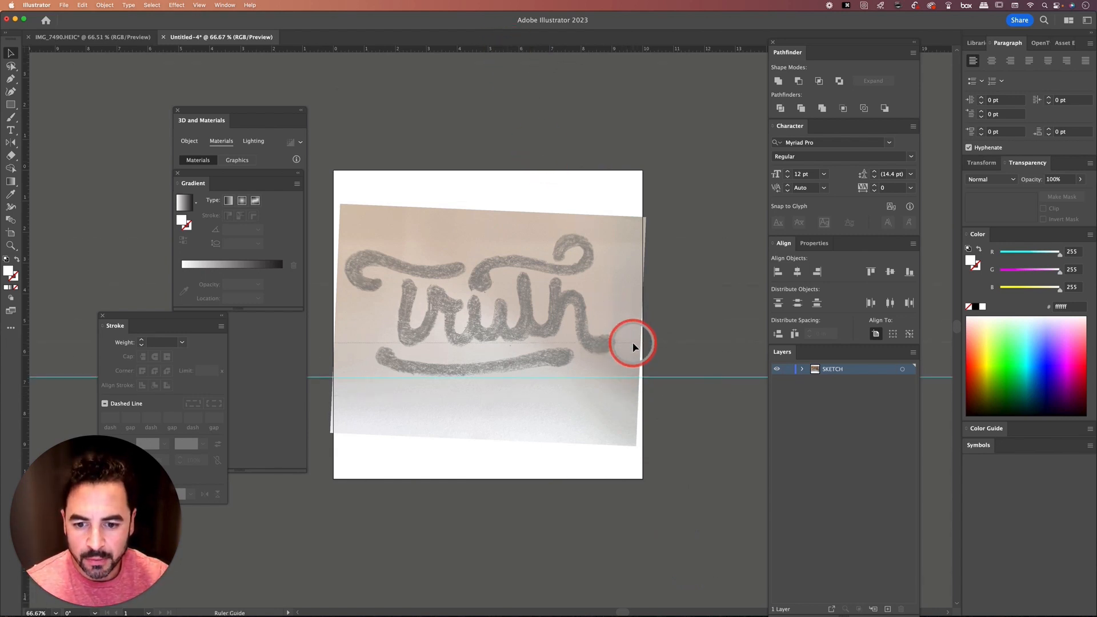
Rotate the photo slightly more clockwise to level the lettering with the guides, and hide the guides and rulers.
click(628, 291)
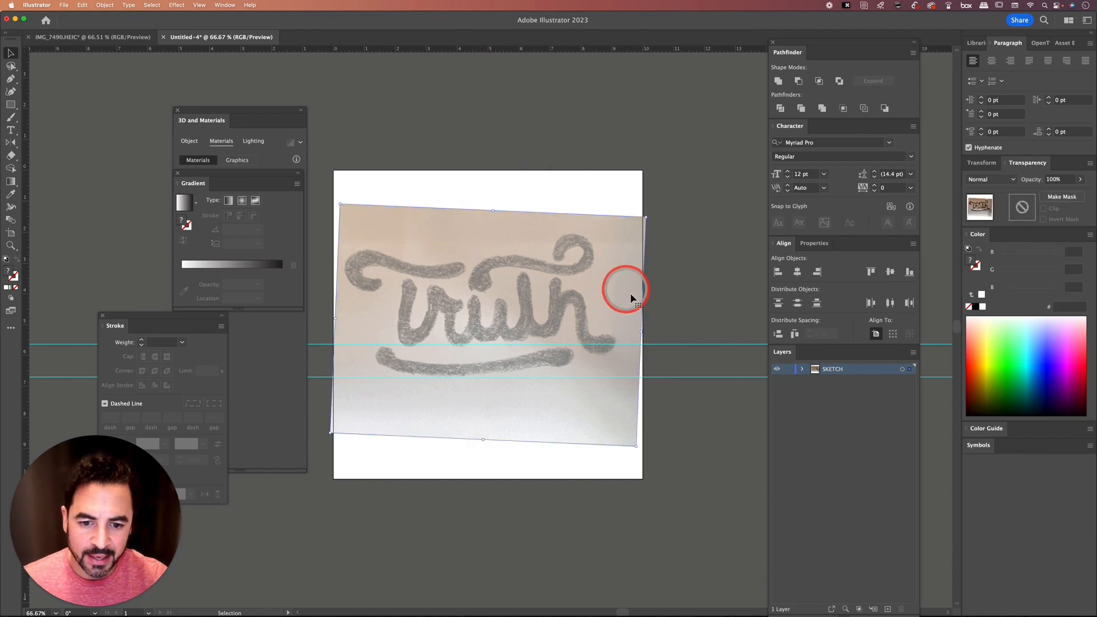
drag(648, 211, 650, 217)
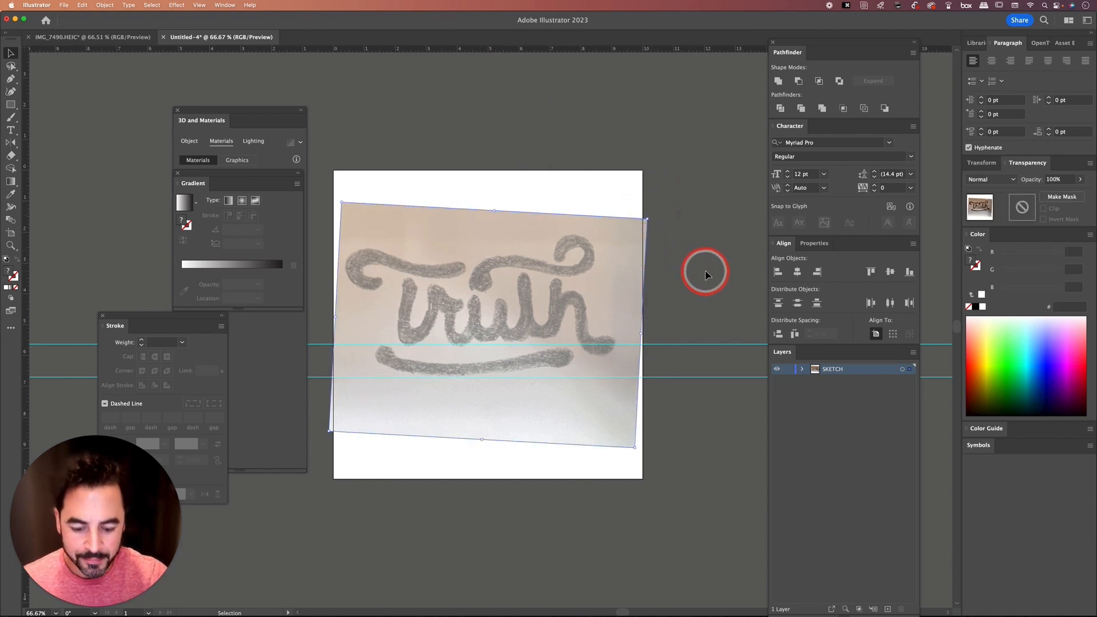
key(super+semicolon)
key(super+r)
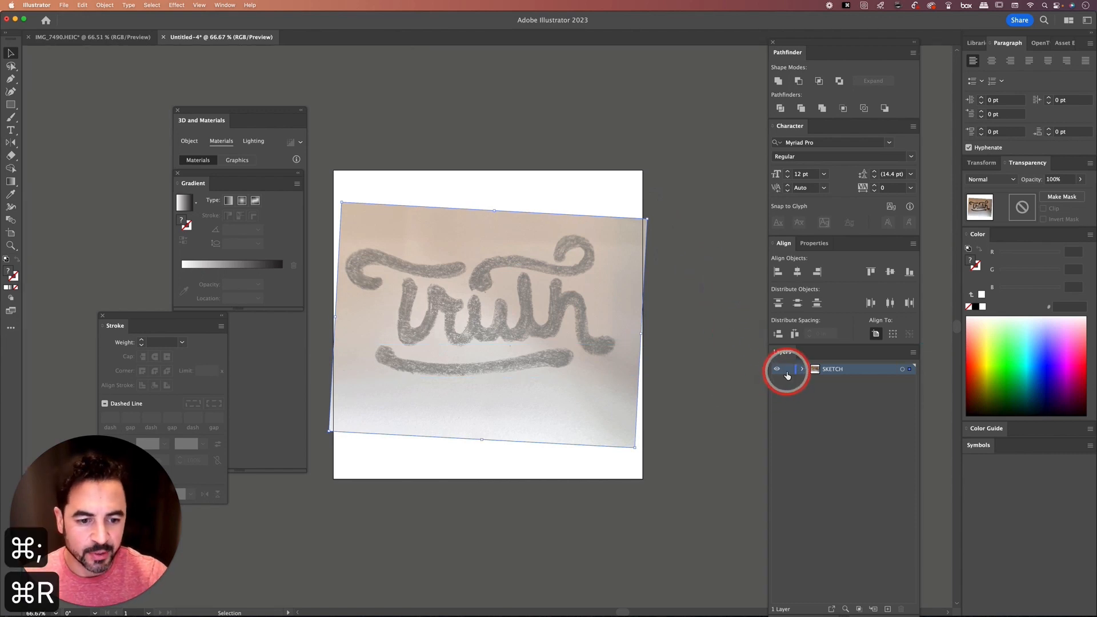
Lock the SKETCH layer and save the document as Truth.ai.
click(788, 370)
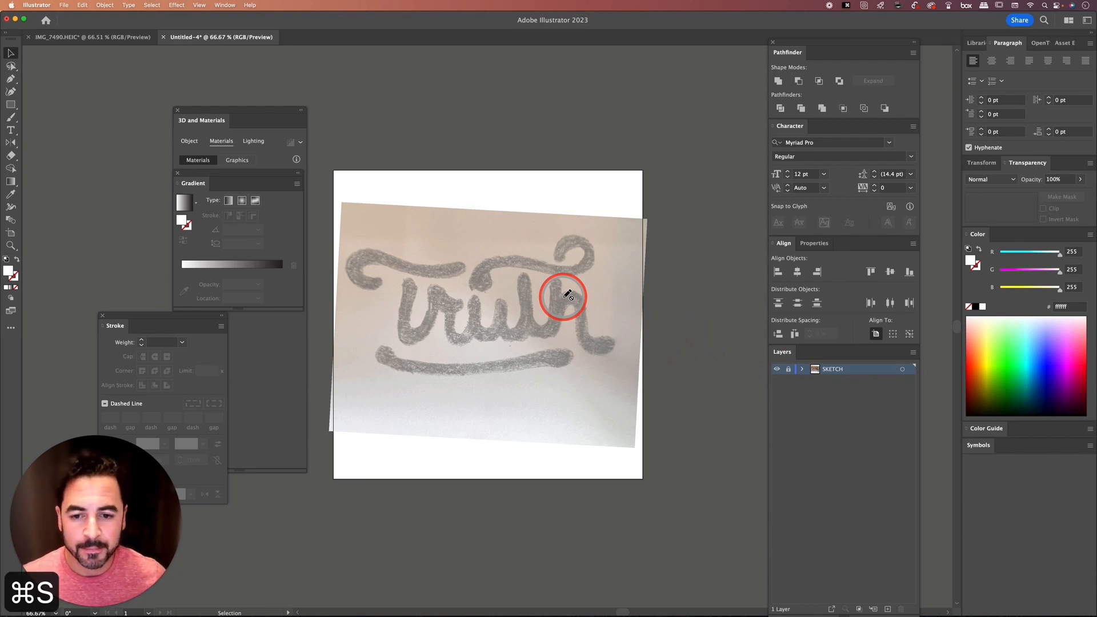
key(Return)
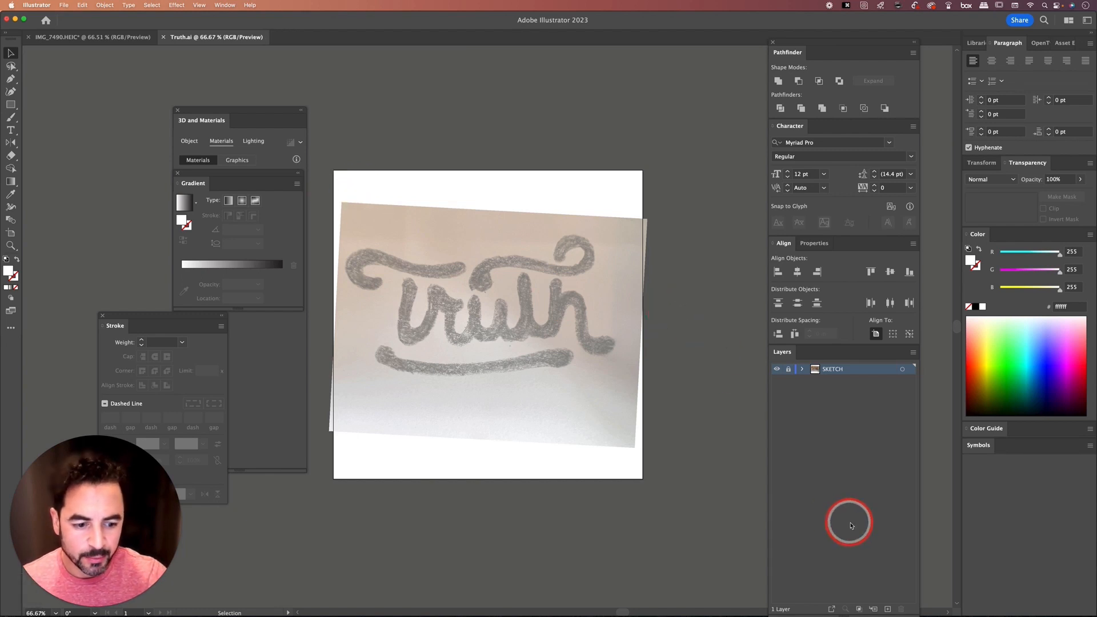
Add a new layer above SKETCH and set up the Pen tool with no fill and the default black 1 pt stroke.
click(886, 608)
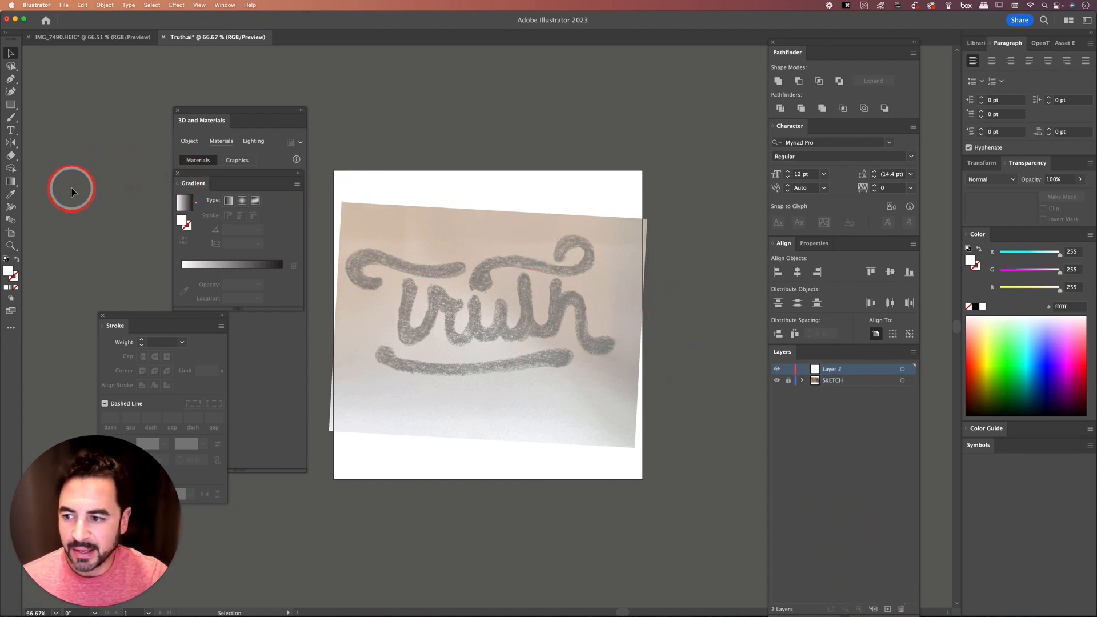
key(p)
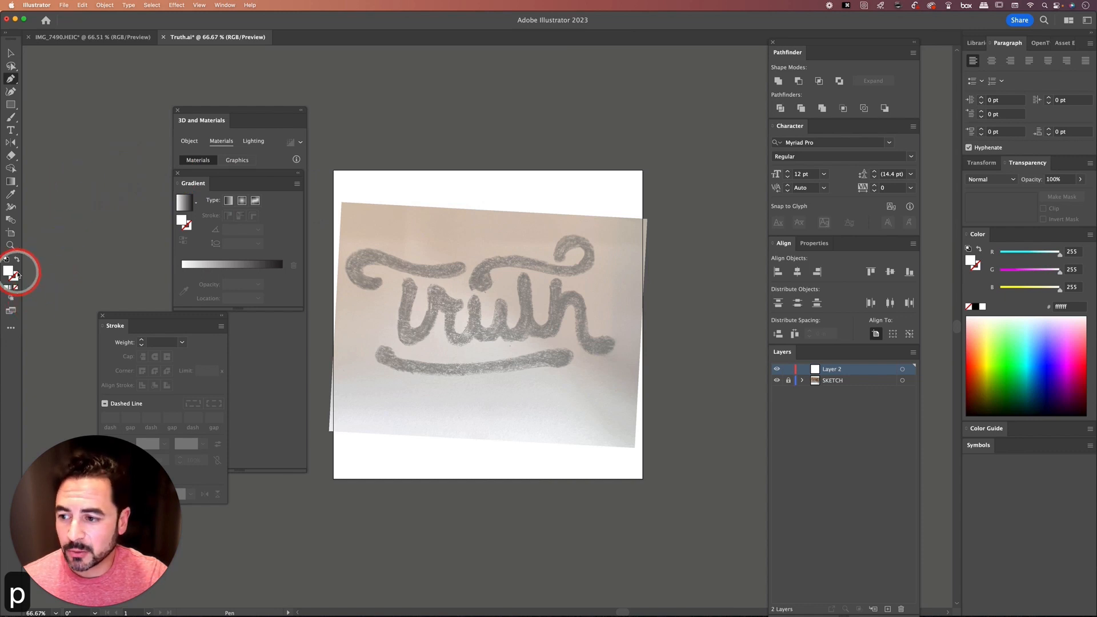
key(d)
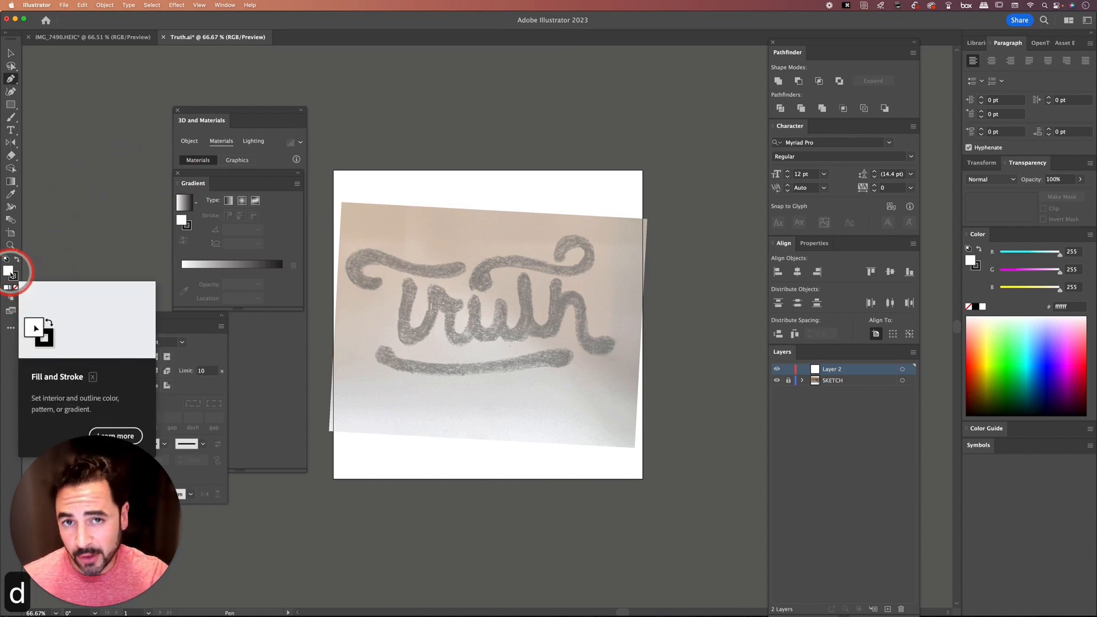
click(15, 288)
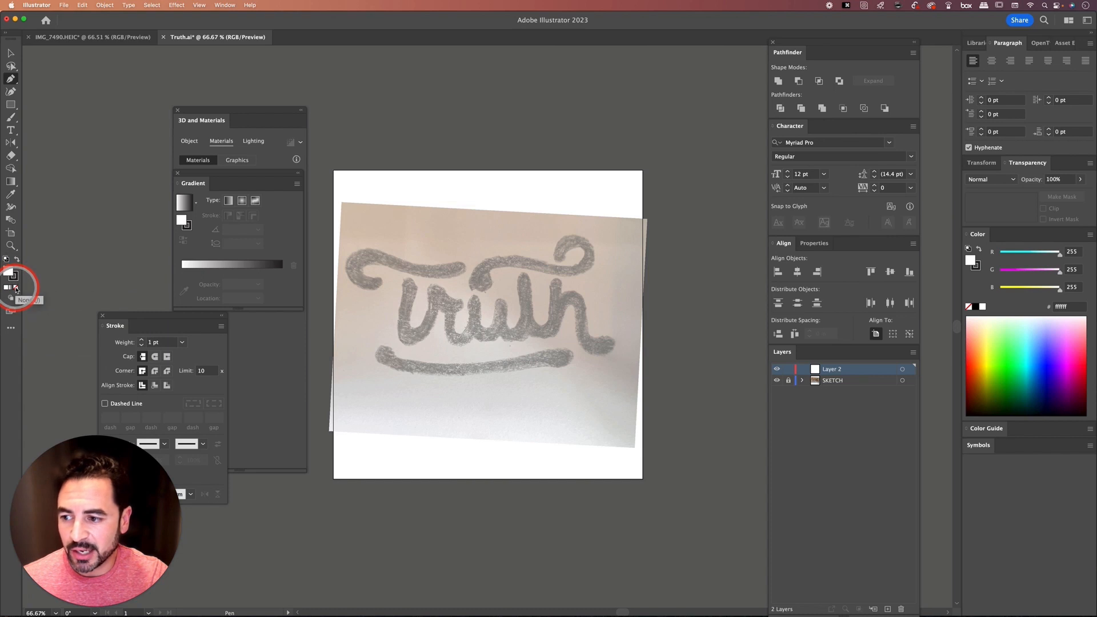
click(16, 289)
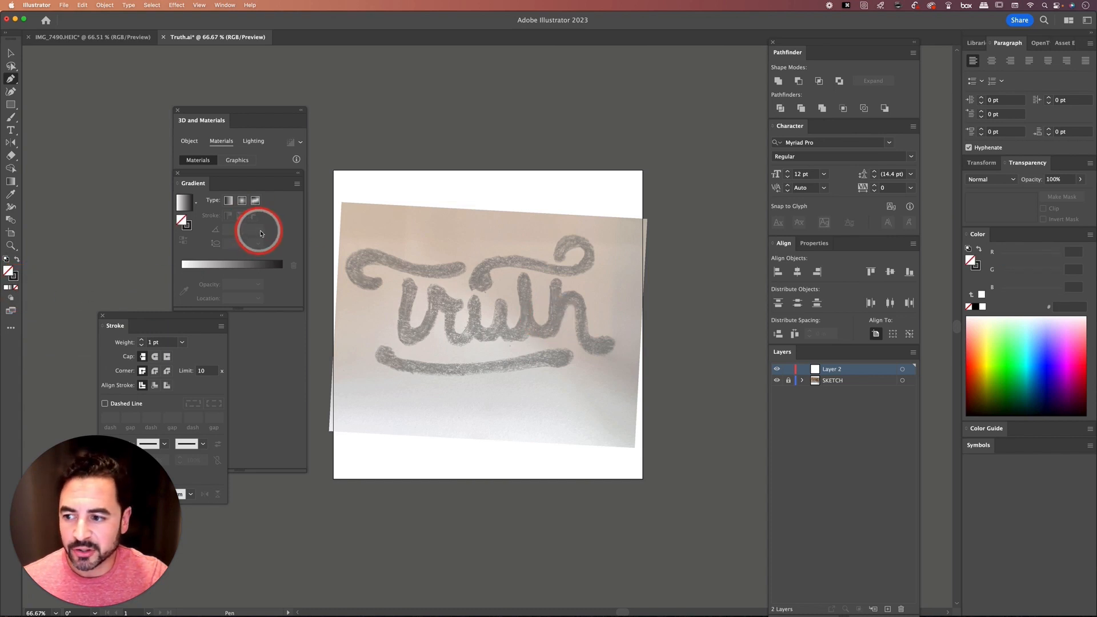
Reposition the floating 3D and Materials and Stroke panels so that the stroke settings are fully accessible.
drag(219, 110, 203, 98)
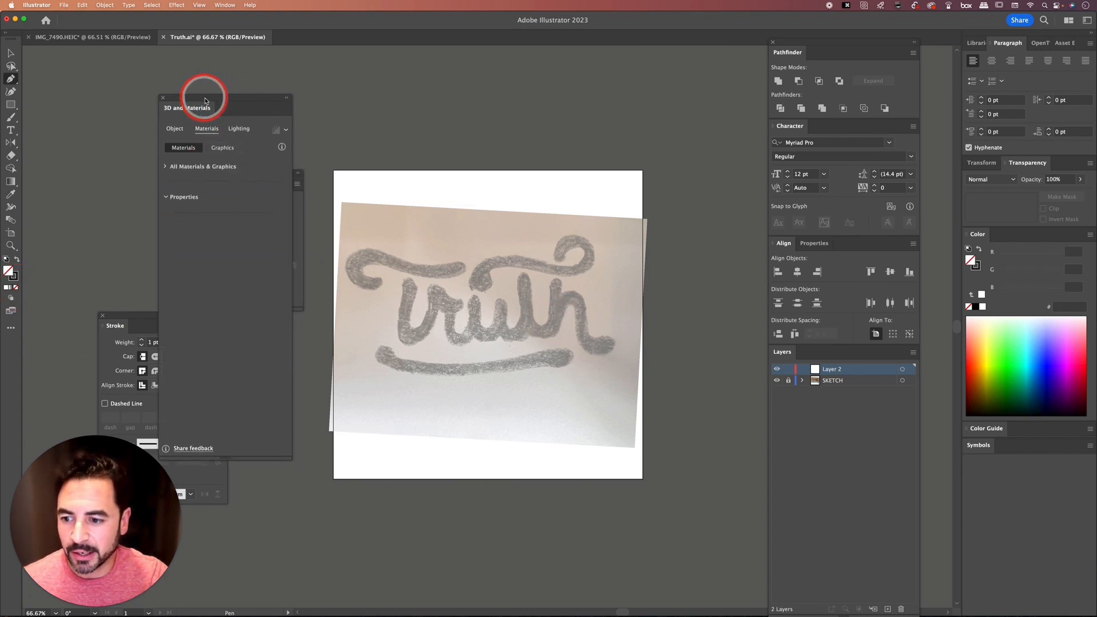
drag(117, 318, 161, 289)
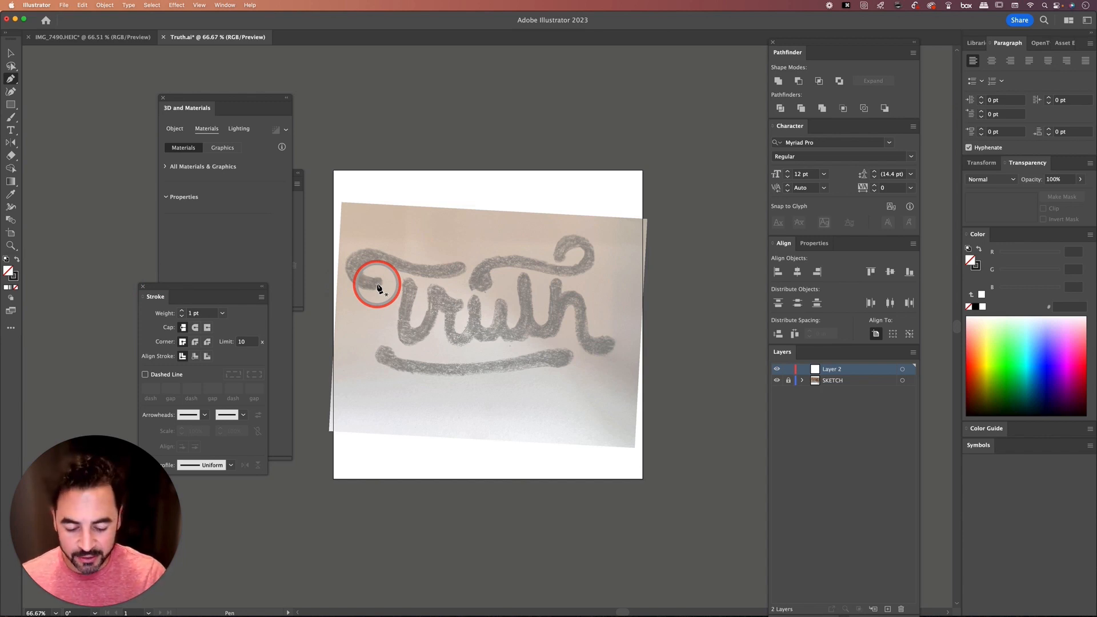
Trace the left flourish above the lettering with the Pen tool as a curved open path along the sketch's centerline.
key(super+equal)
drag(431, 262, 543, 298)
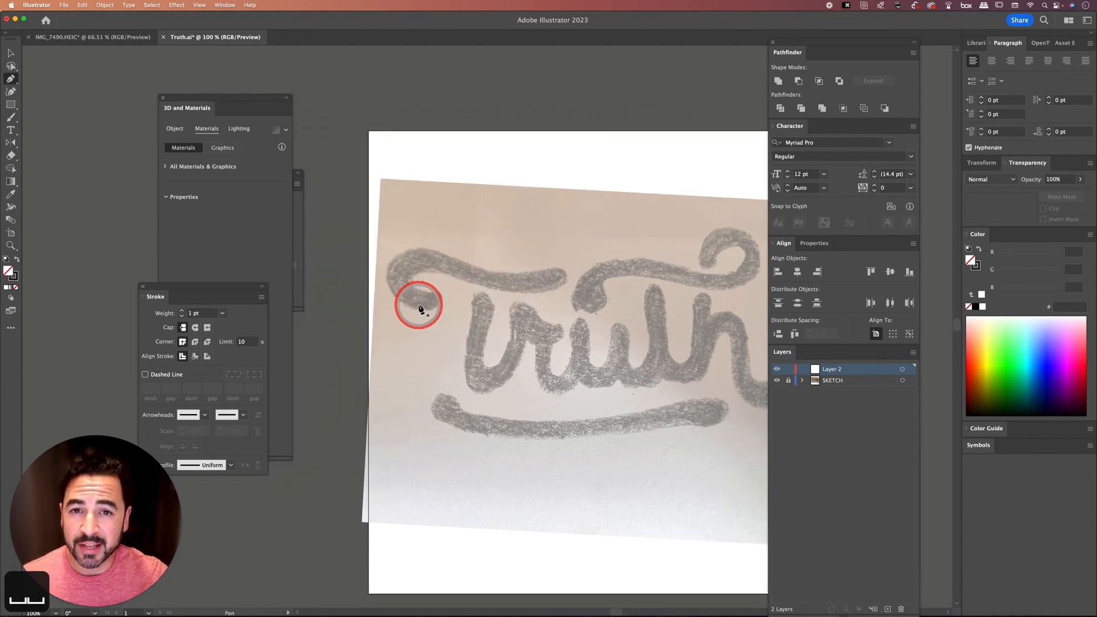
drag(557, 311, 519, 308)
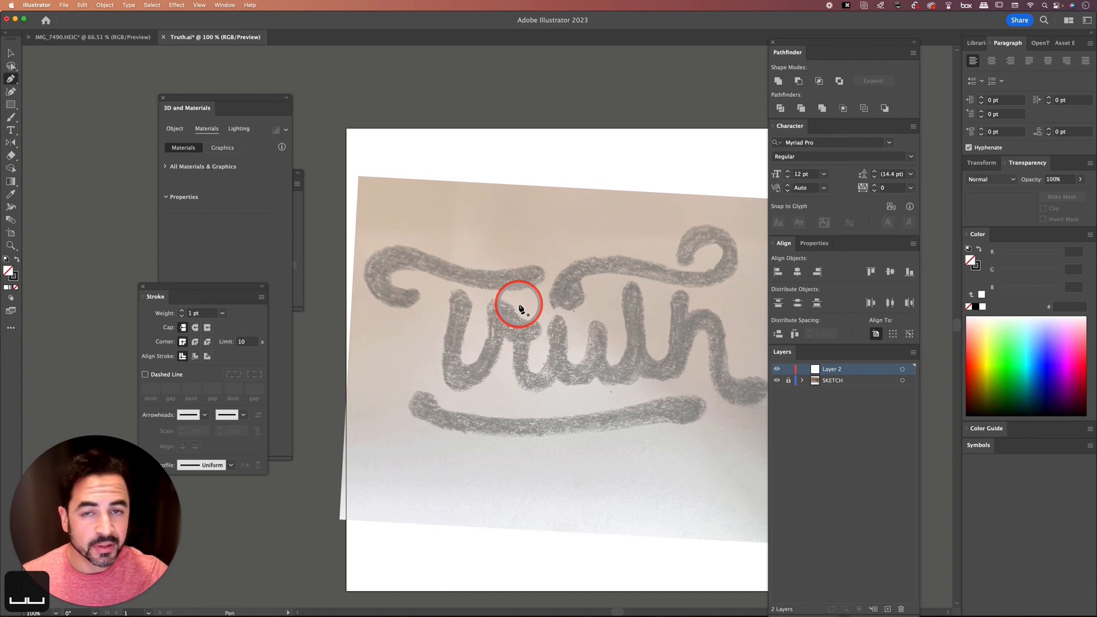
click(411, 297)
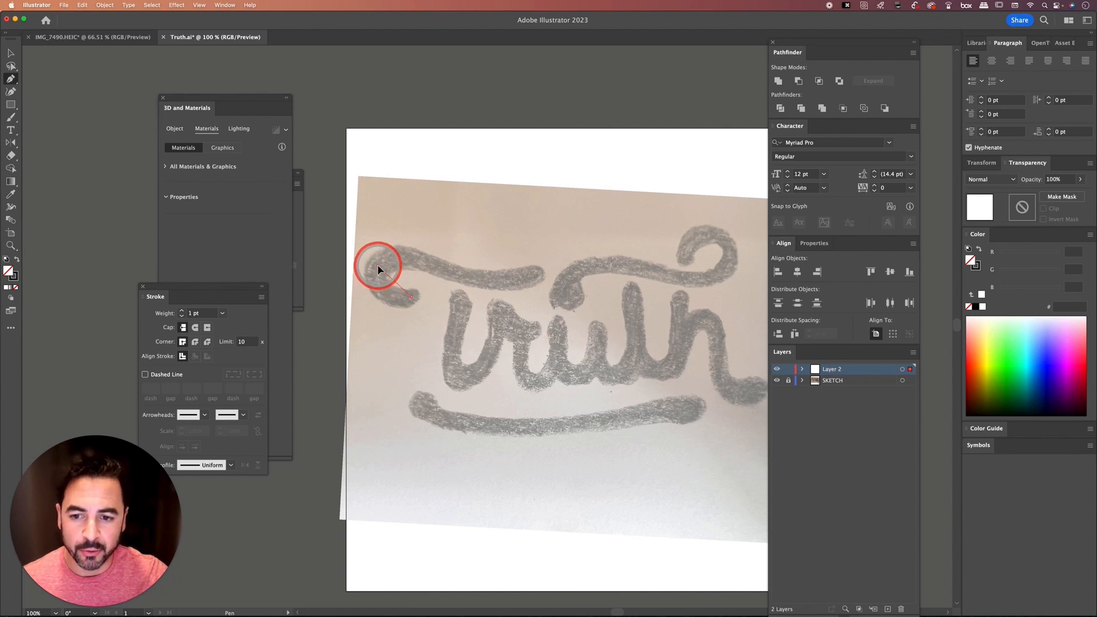
drag(377, 267, 386, 228)
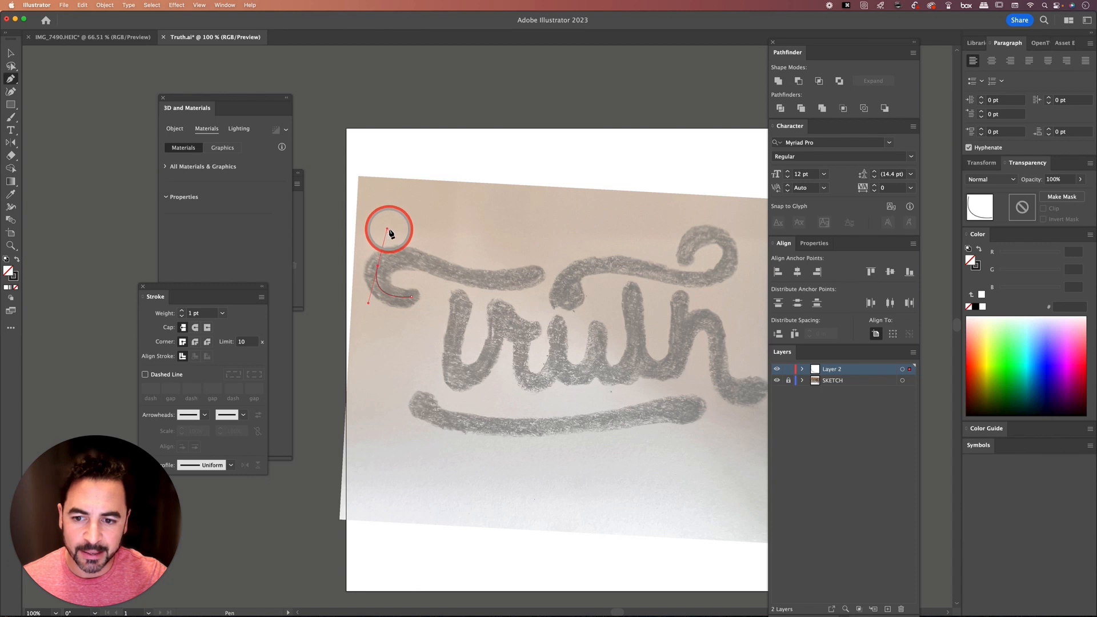
click(454, 273)
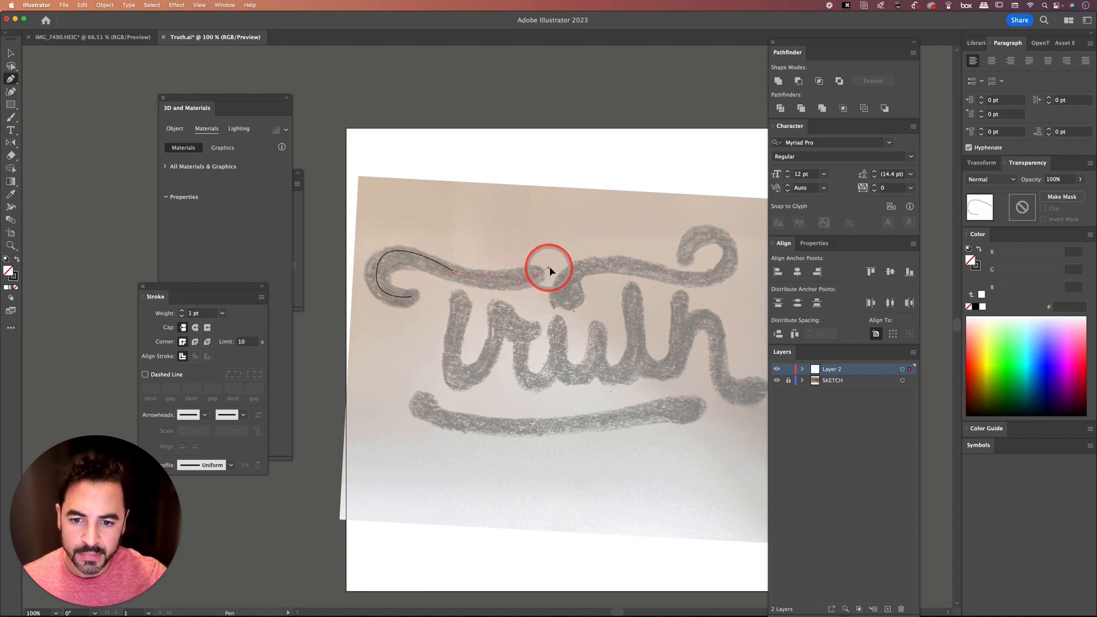
key(shift+super+a)
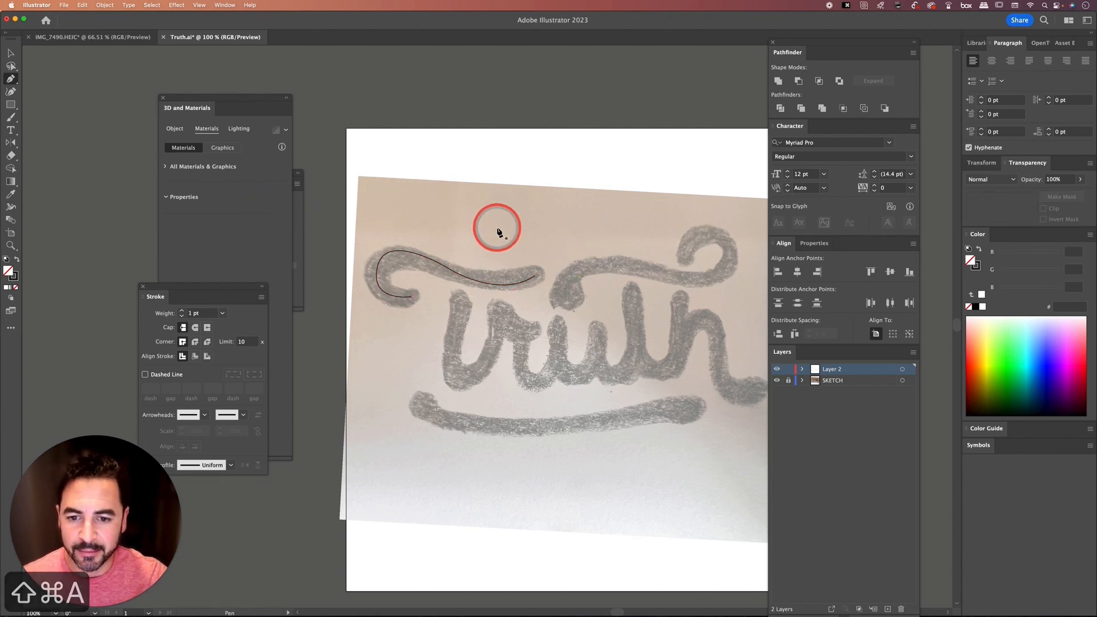
Refine the right end of the left flourish by adjusting its curve handles to follow the sketch.
key(a)
click(455, 274)
click(502, 299)
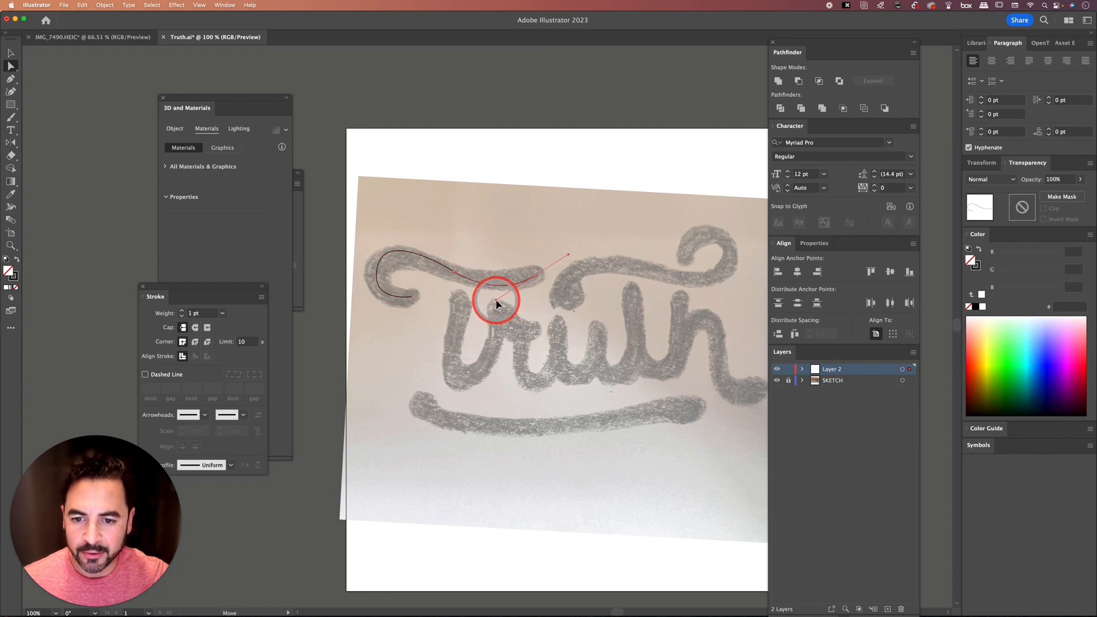
click(557, 325)
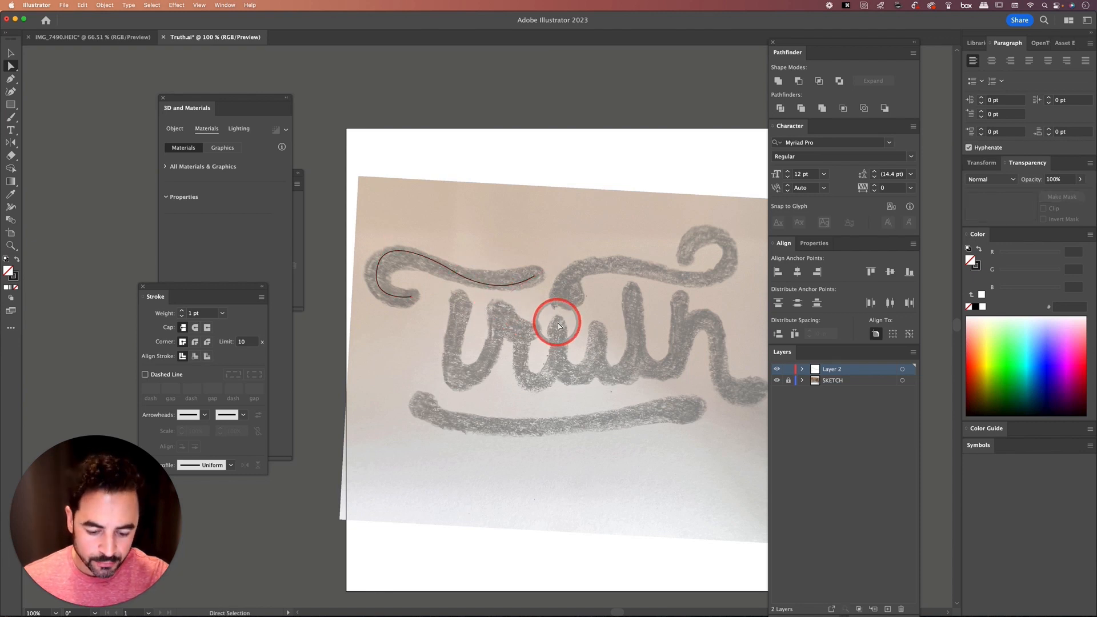
Start a continuous Pen path for the word, tracing the T's stem and the looped r up to the u's first peak.
key(p)
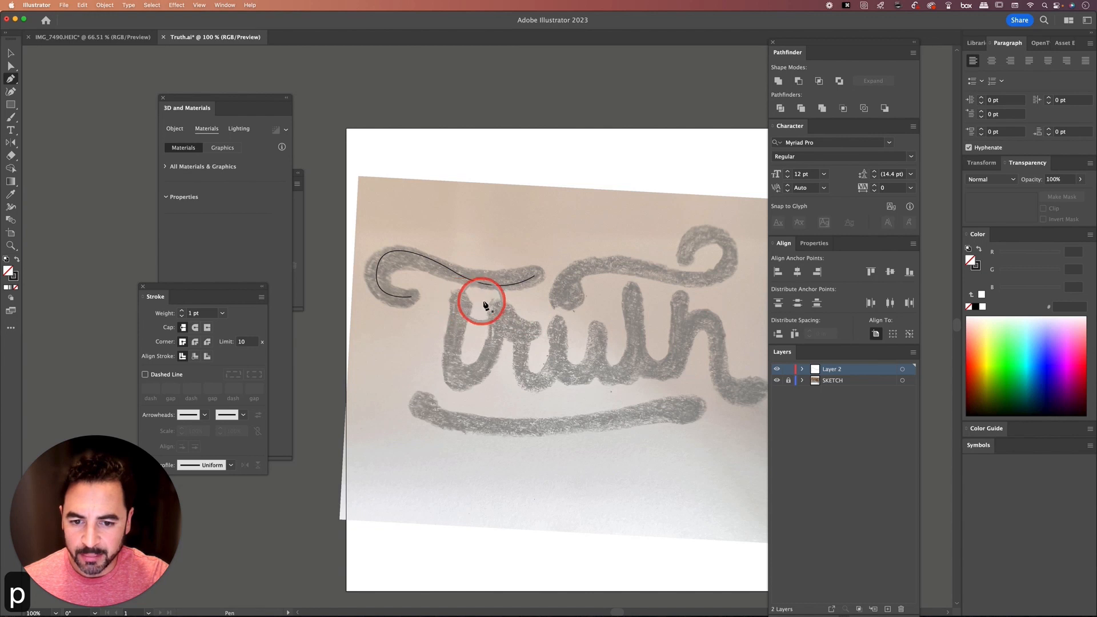
click(461, 304)
drag(463, 377, 489, 380)
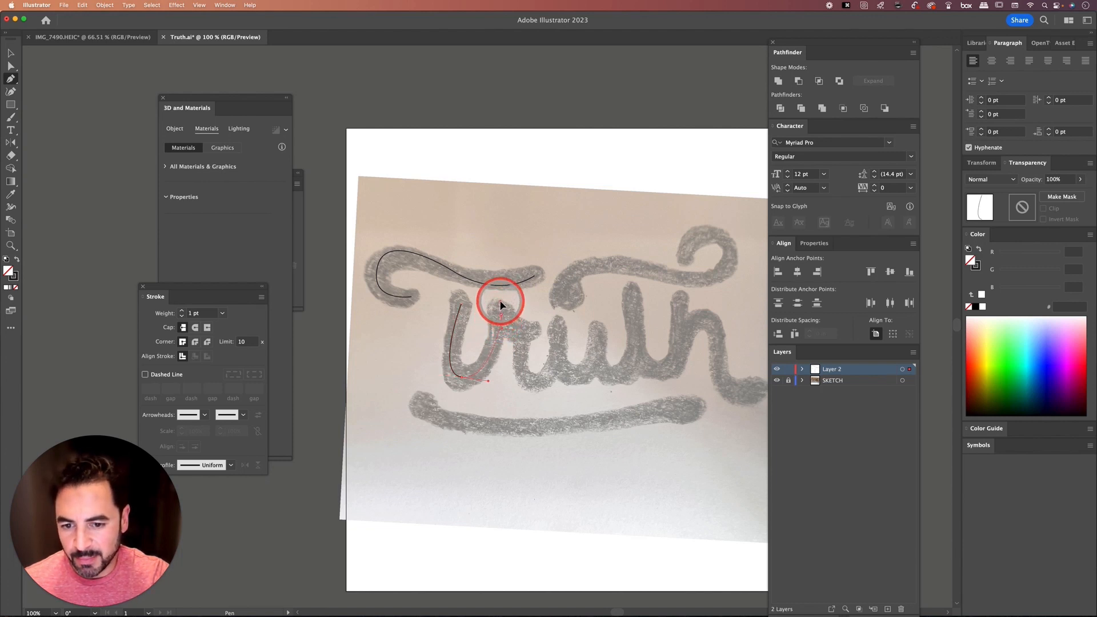
drag(500, 301, 558, 325)
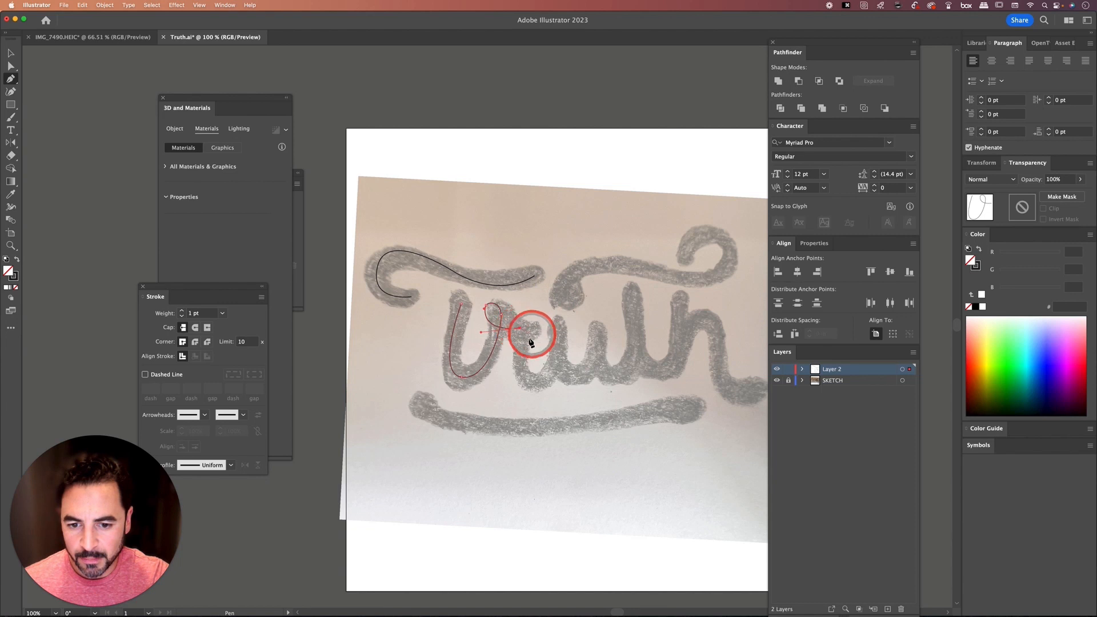
drag(532, 379, 563, 379)
click(558, 329)
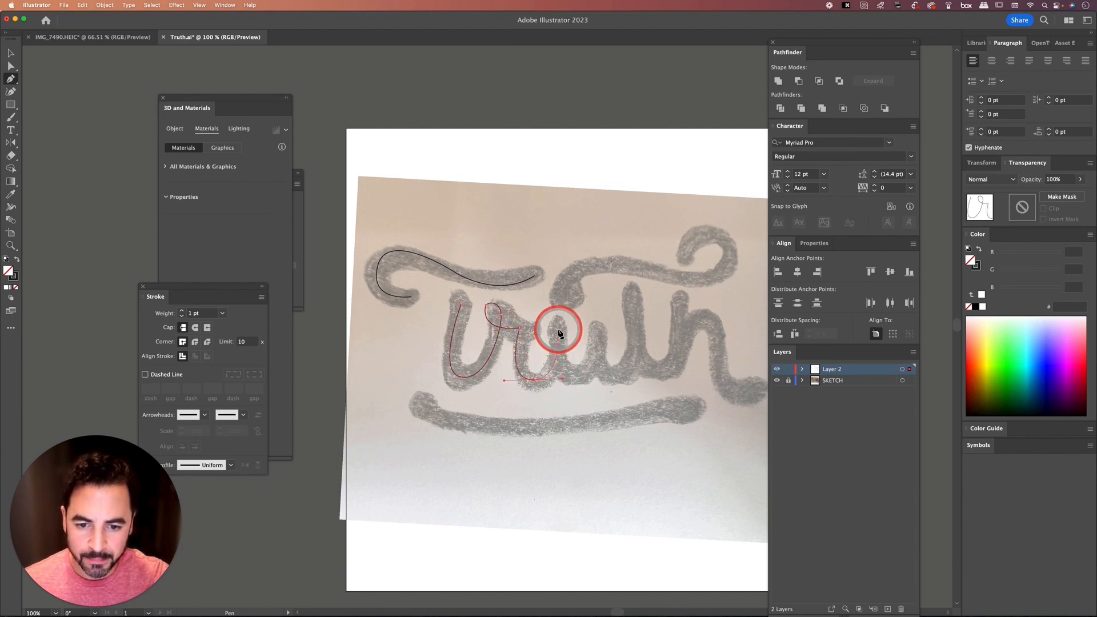
Continue the lettering path through the u's two bowls, up the second t's stem and around its base.
drag(555, 377, 597, 379)
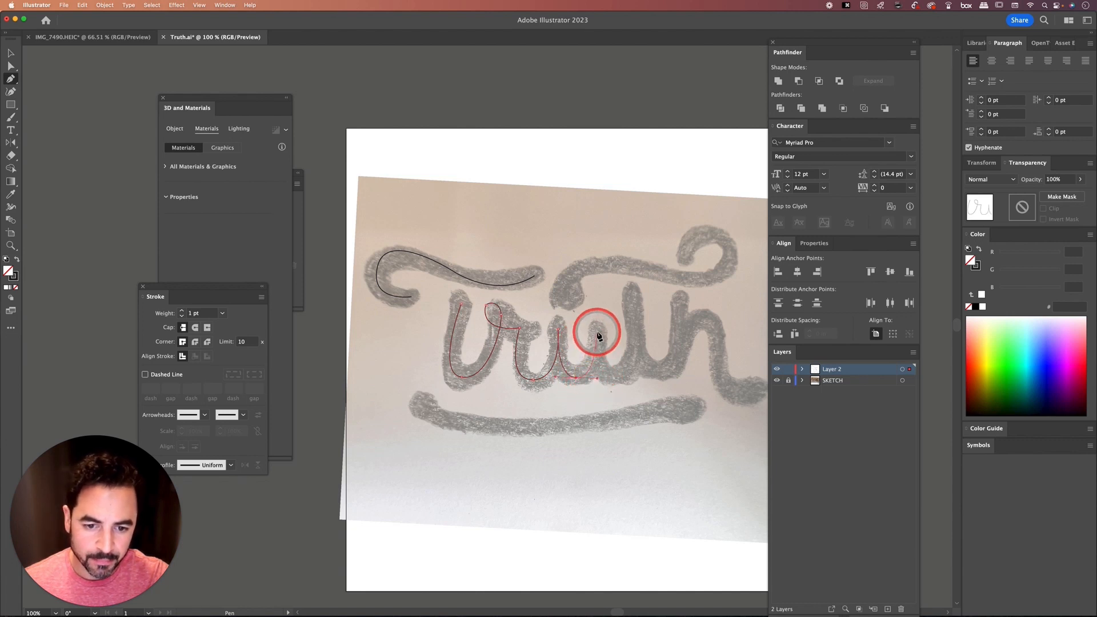
click(597, 333)
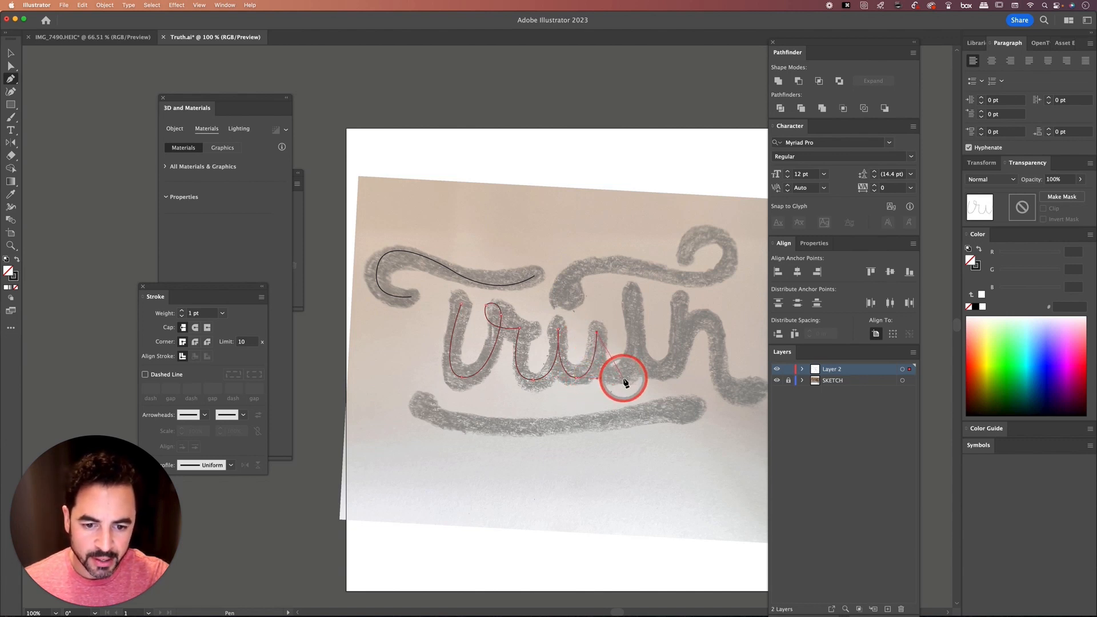
drag(623, 379, 629, 380)
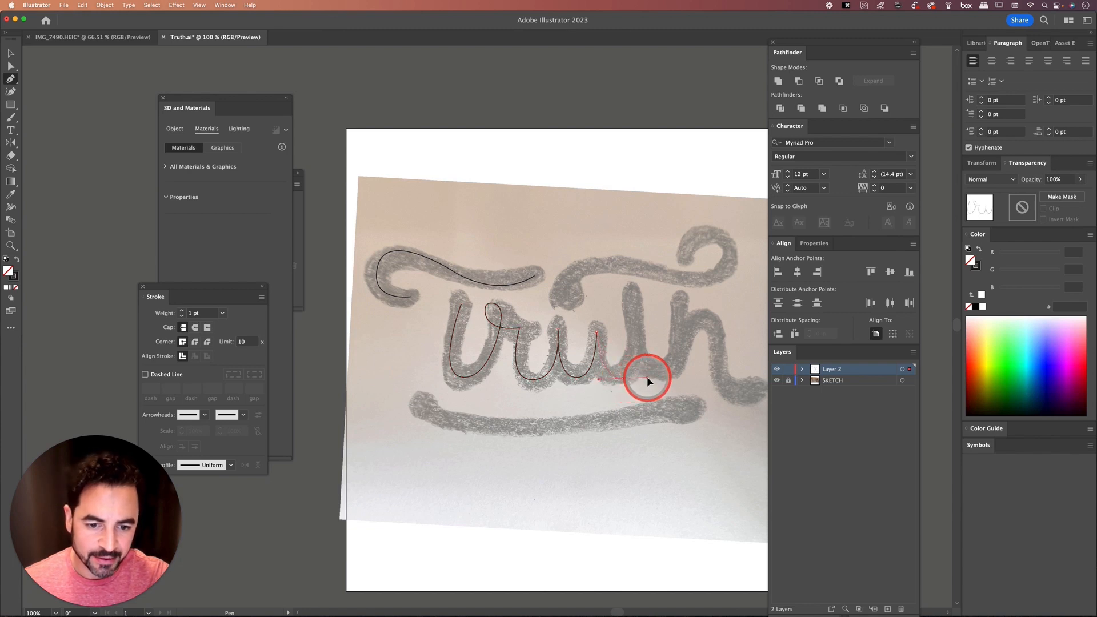
click(647, 376)
click(635, 295)
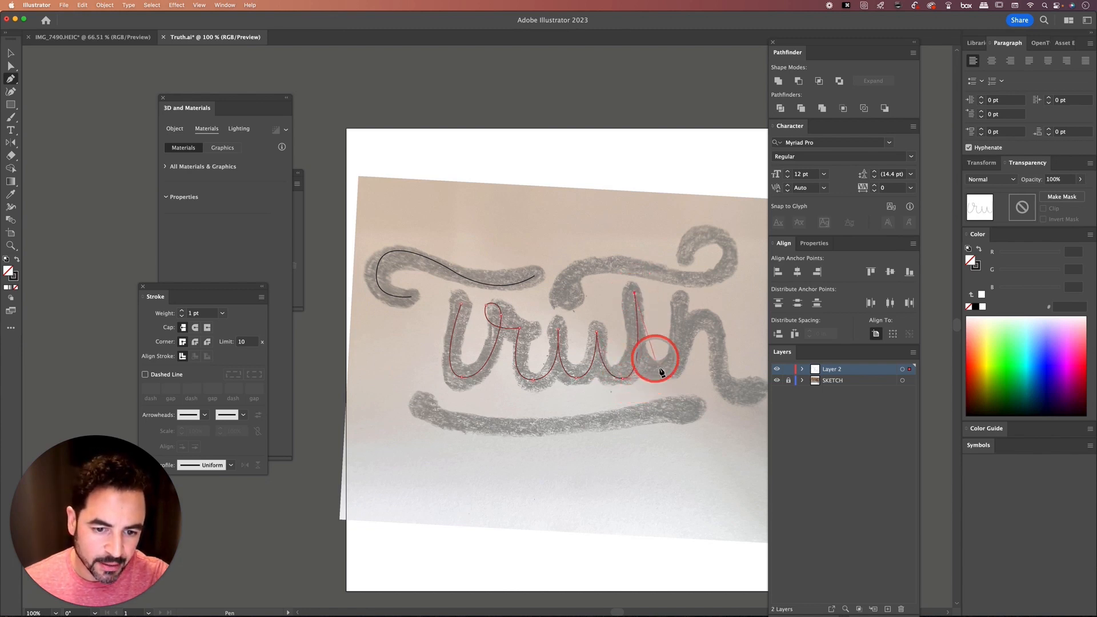
drag(664, 374, 690, 373)
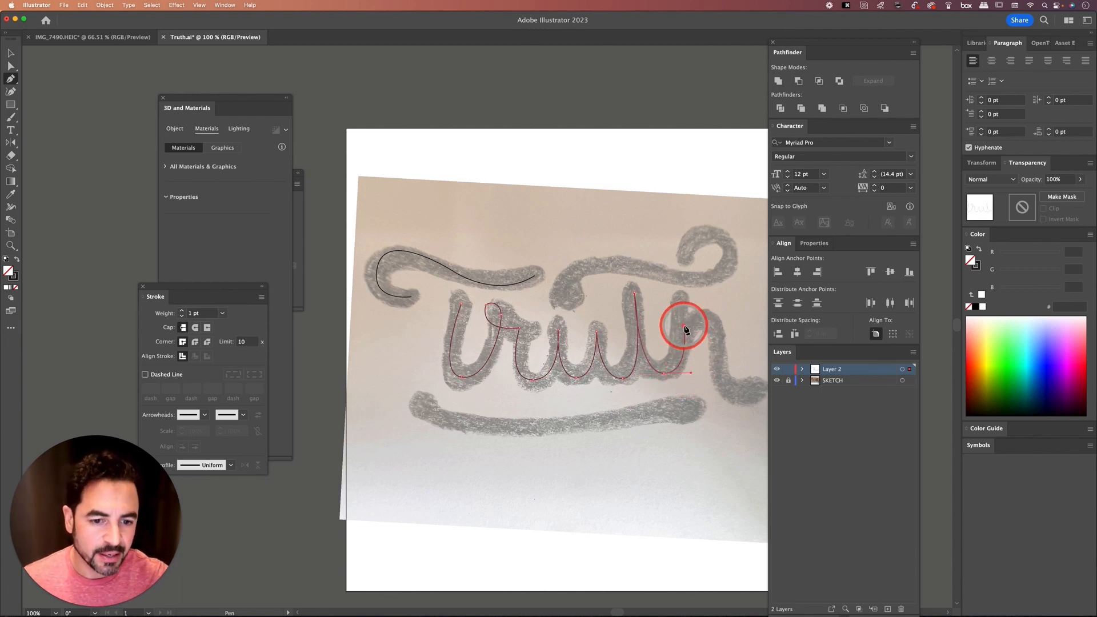
Finish the lettering path over the h's arch and out along its curled tail, leaving the path open and deselected.
mouse_move(685, 329)
mouse_down()
mouse_move(578, 334)
mouse_move(623, 344)
mouse_up()
click(618, 379)
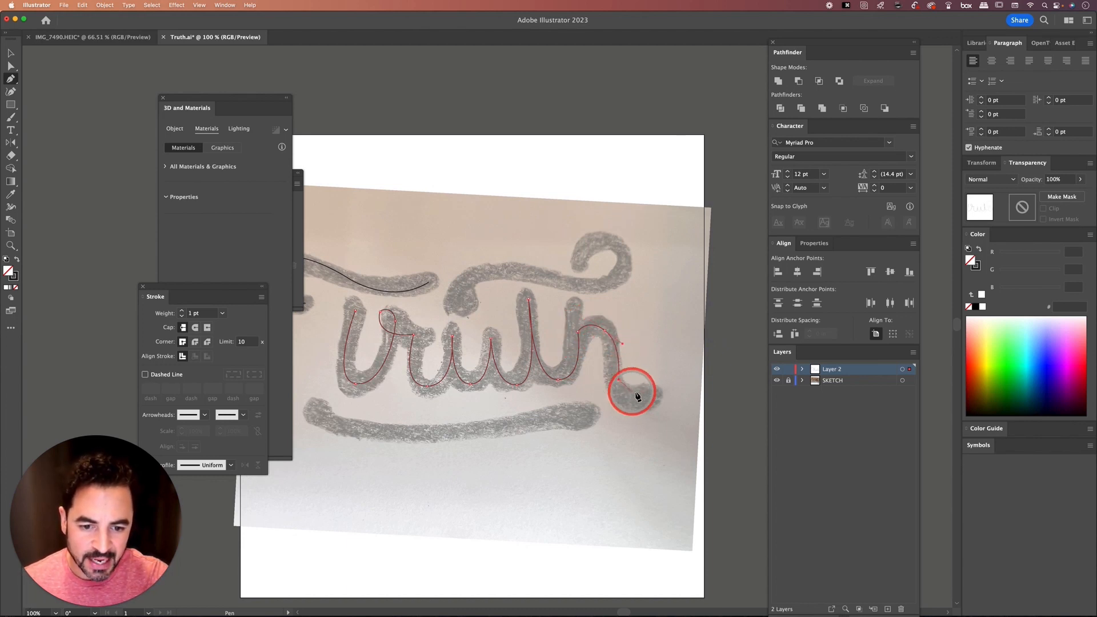
click(646, 398)
drag(672, 393, 674, 392)
key(shift+super+a)
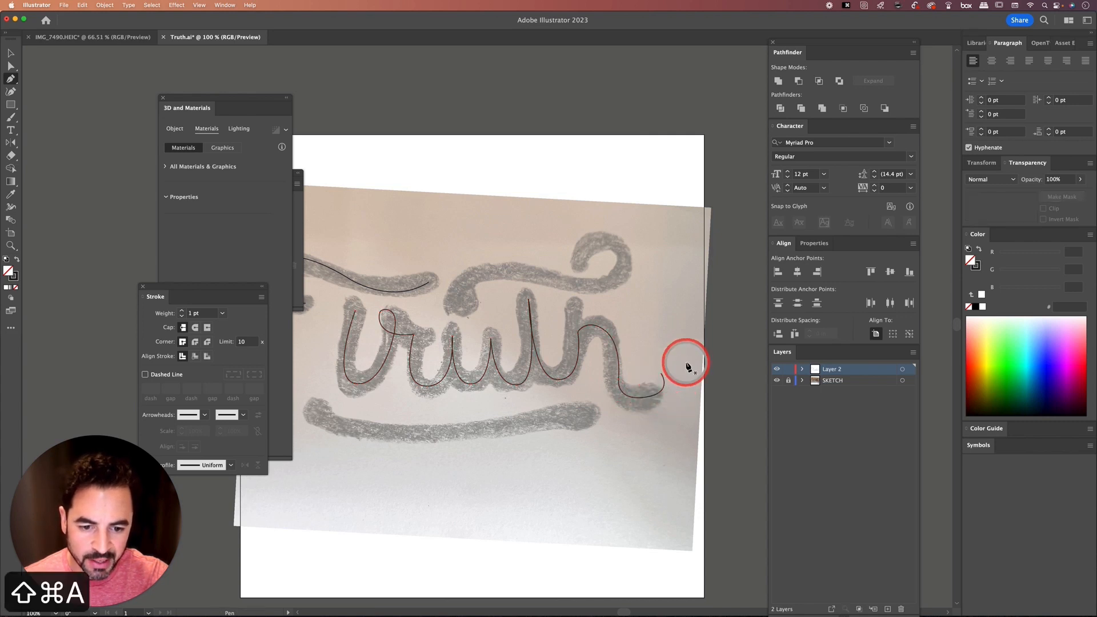
Trace the right flourish above the lettering as a separate open path, ending inside its curl.
scroll(632, 362, up, 2)
scroll(631, 362, left, 2)
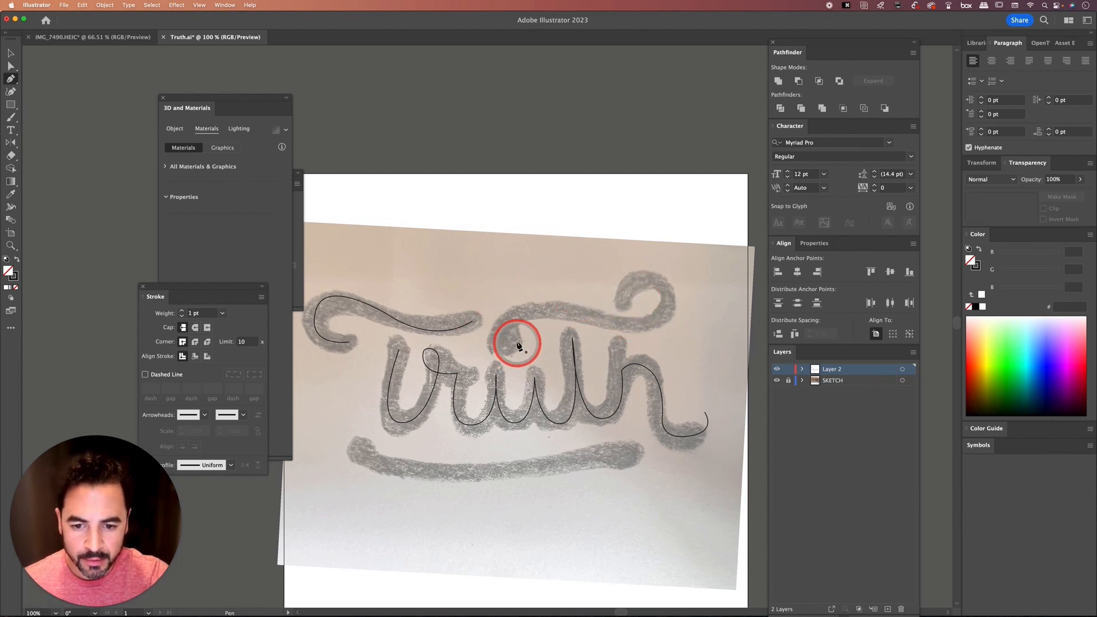
mouse_move(506, 340)
mouse_down()
mouse_move(568, 308)
mouse_move(549, 313)
mouse_move(590, 308)
mouse_up()
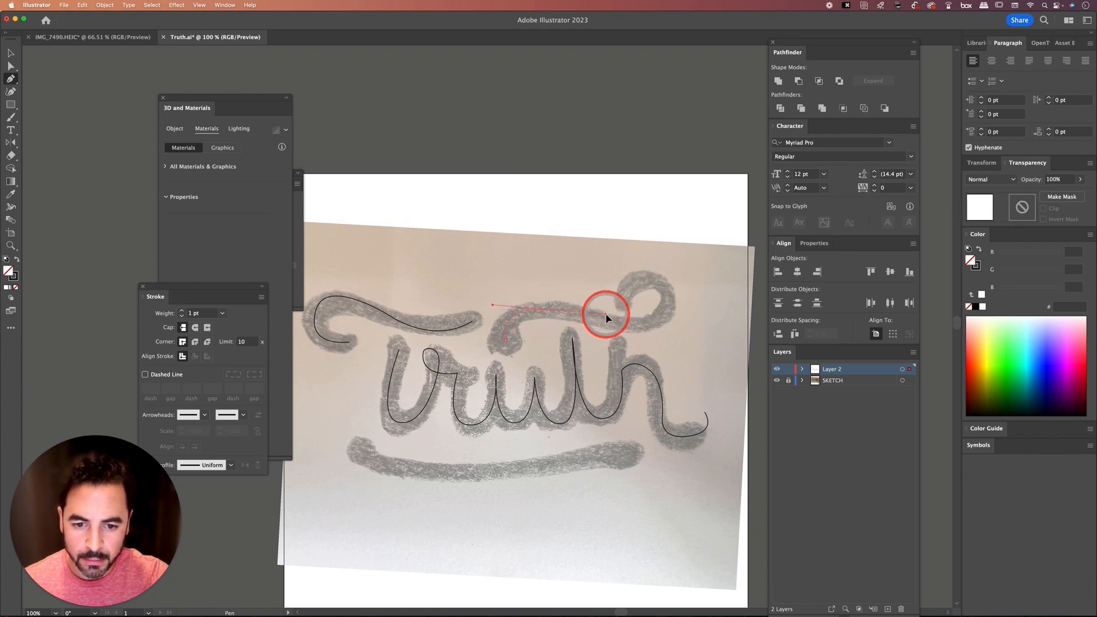
mouse_move(606, 315)
mouse_down()
mouse_move(668, 312)
mouse_move(664, 287)
mouse_move(629, 287)
mouse_move(625, 305)
mouse_up()
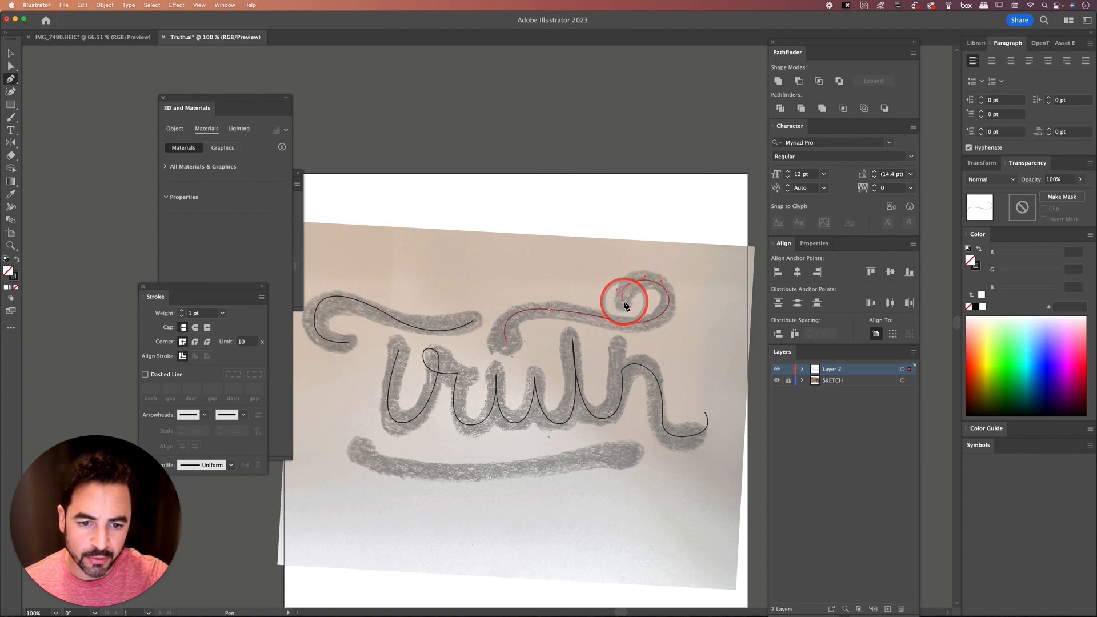
key(shift+super+a)
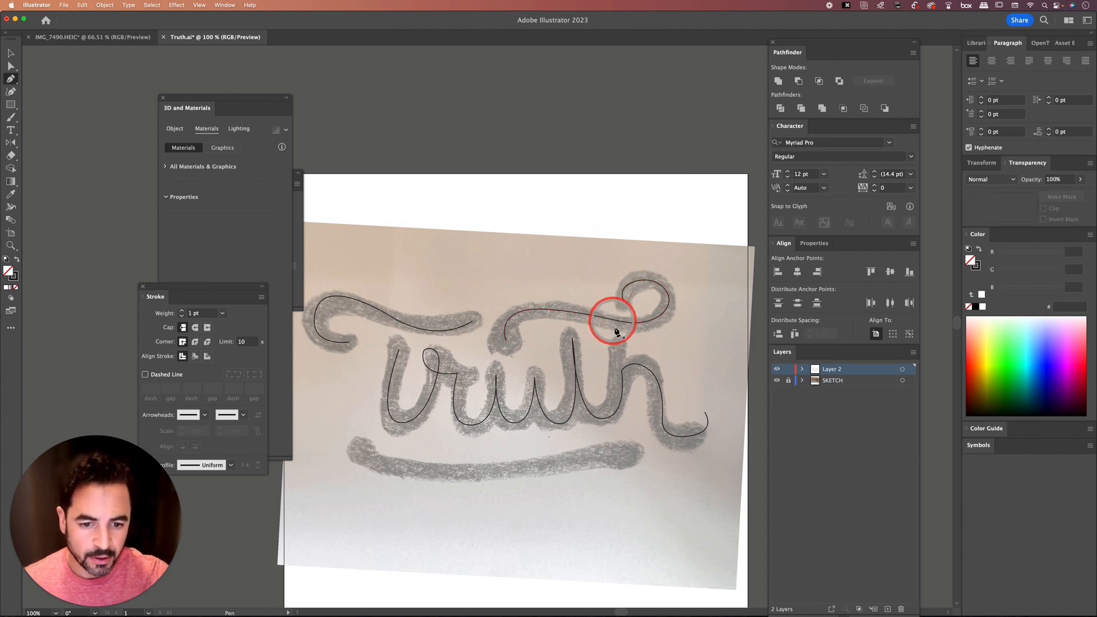
Draw the h's vertical stem as a separate slightly curved path and deselect it.
drag(618, 332, 618, 412)
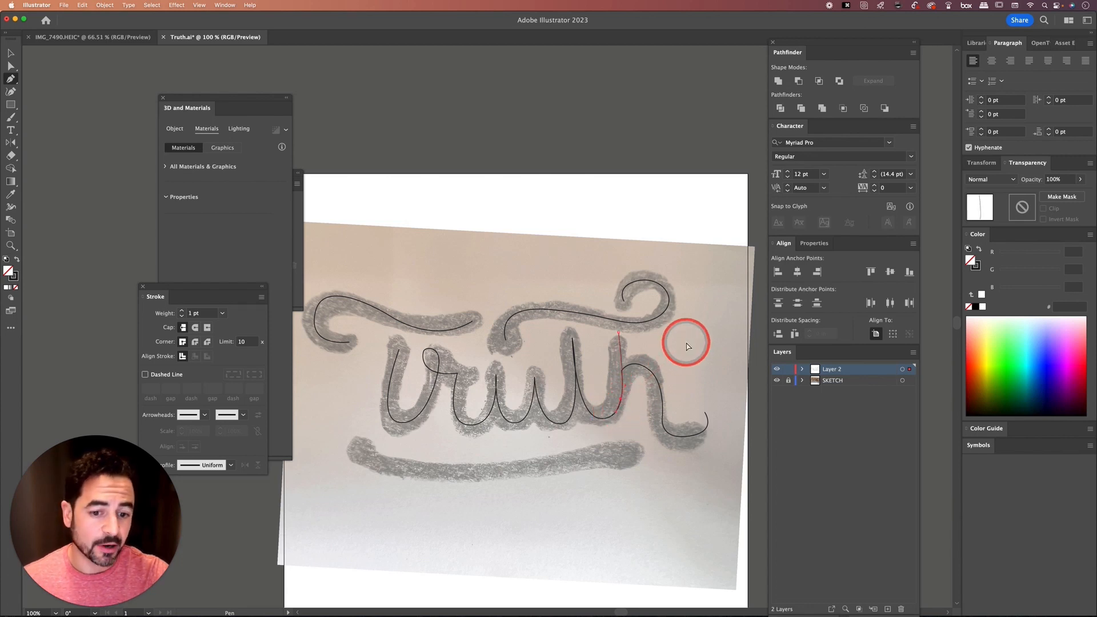
key(shift+super+a)
key(v)
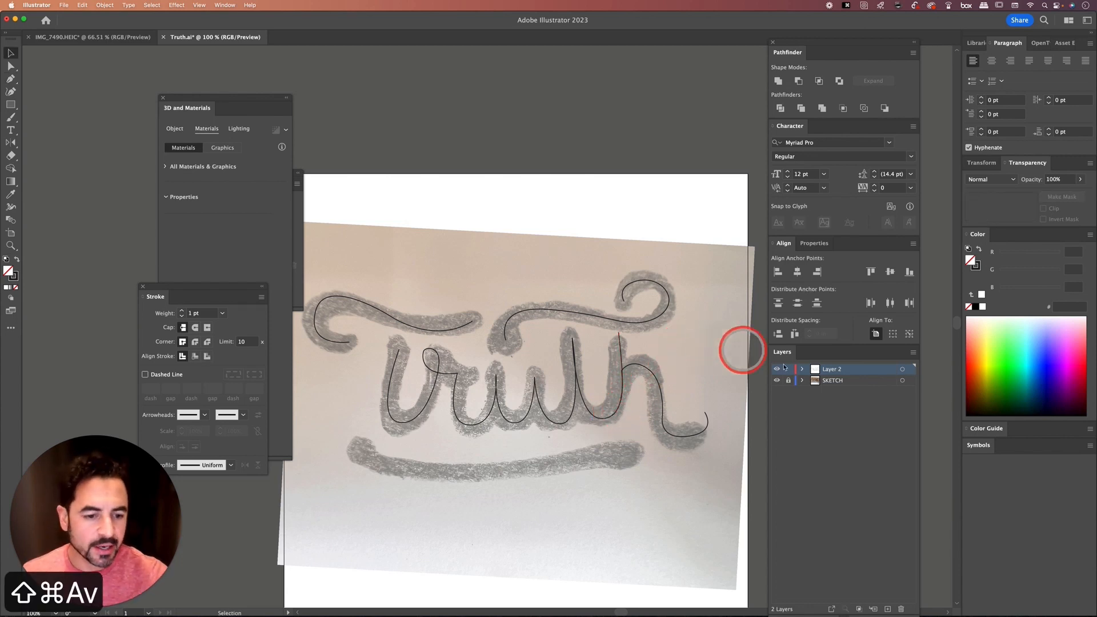
Hide the SKETCH layer and select all traced paths, moving the Stroke panel over the 3D and Materials panel.
click(777, 381)
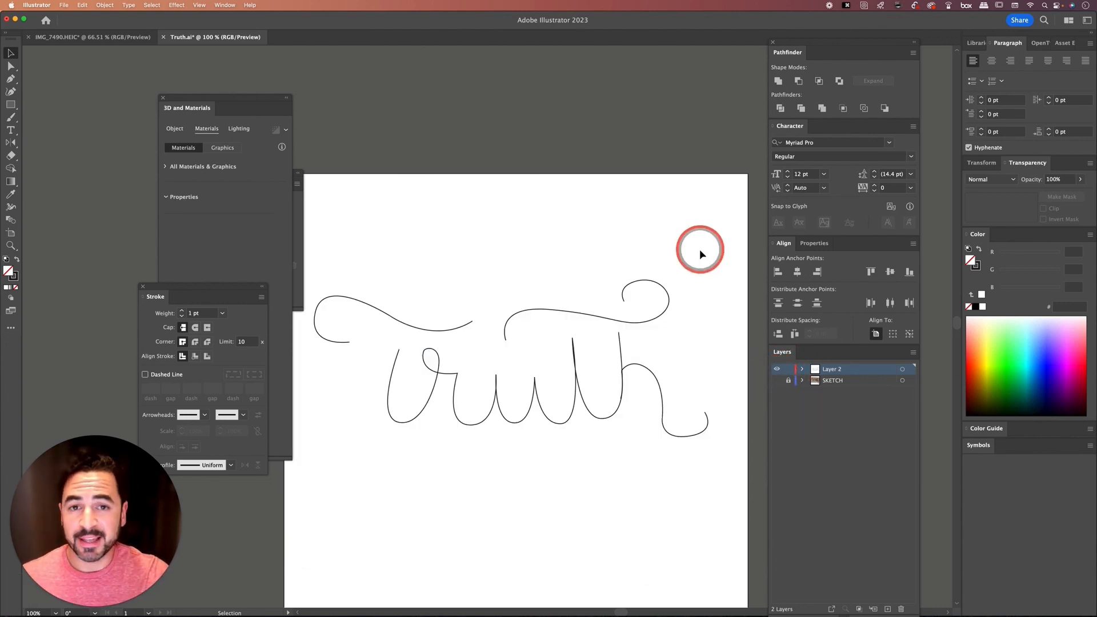
key(super+a)
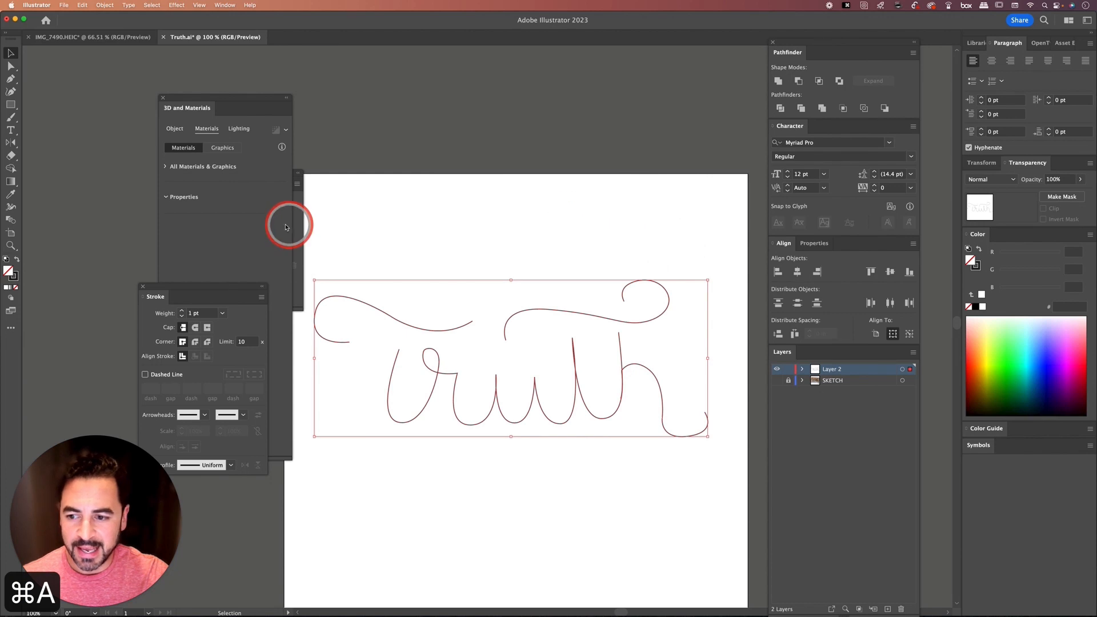
drag(195, 287, 215, 221)
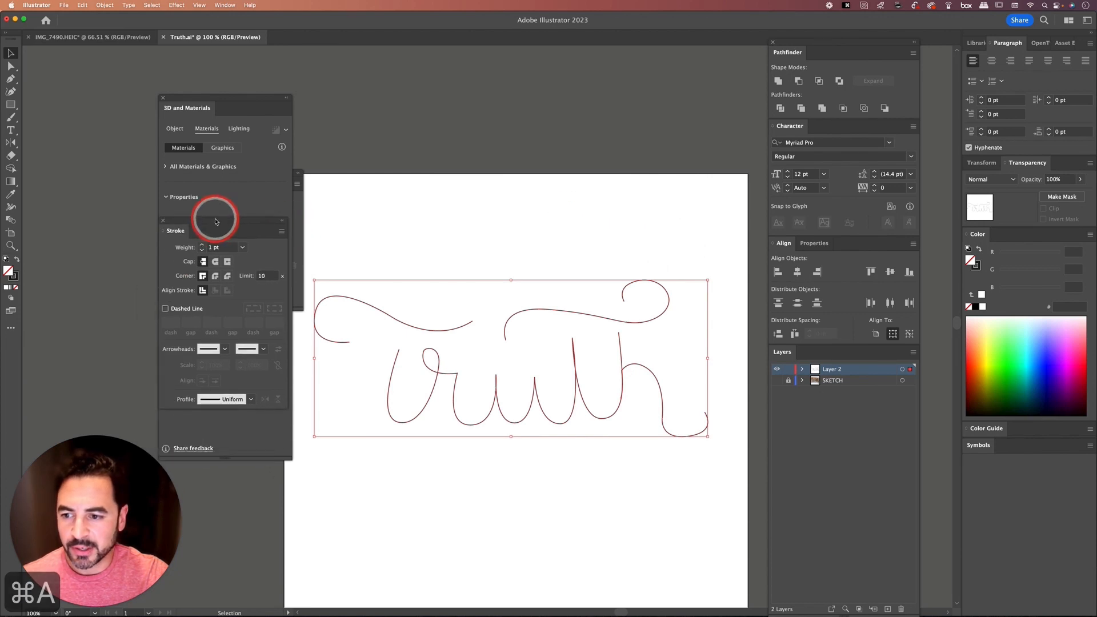
click(229, 5)
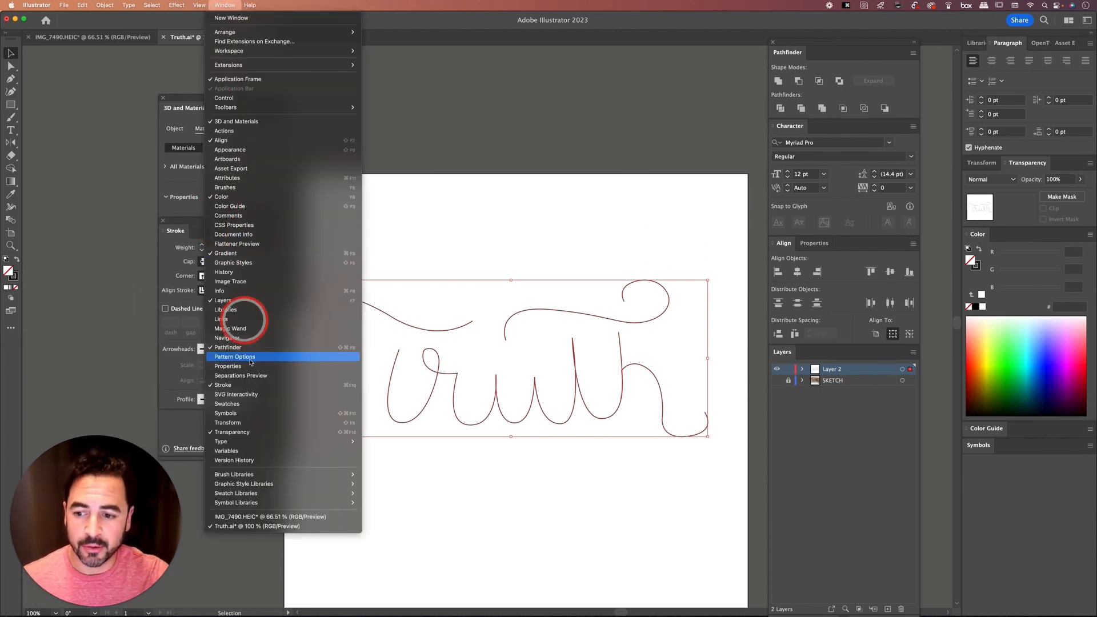
click(174, 224)
Give all the selected paths a 25 pt stroke with round caps and round corner joins.
click(179, 249)
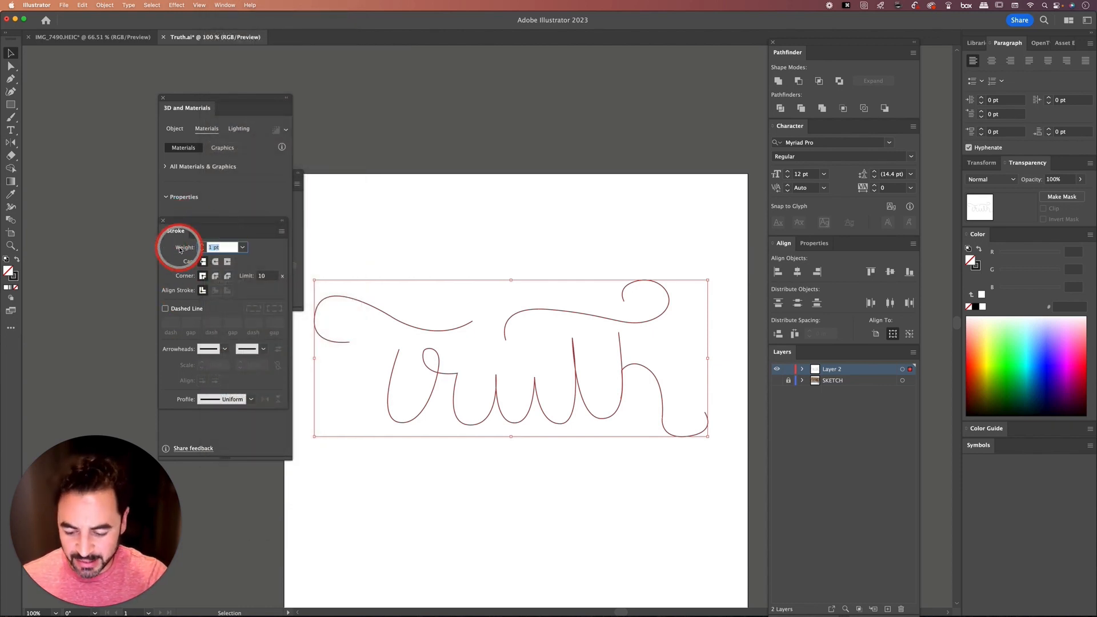
text(25)
key(Return)
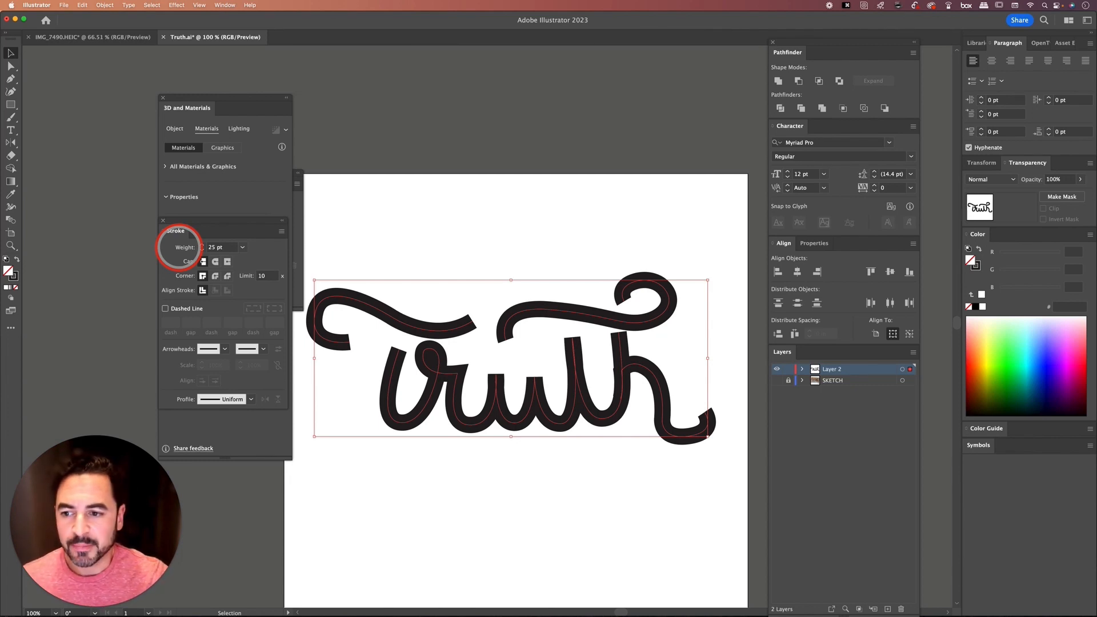
click(215, 263)
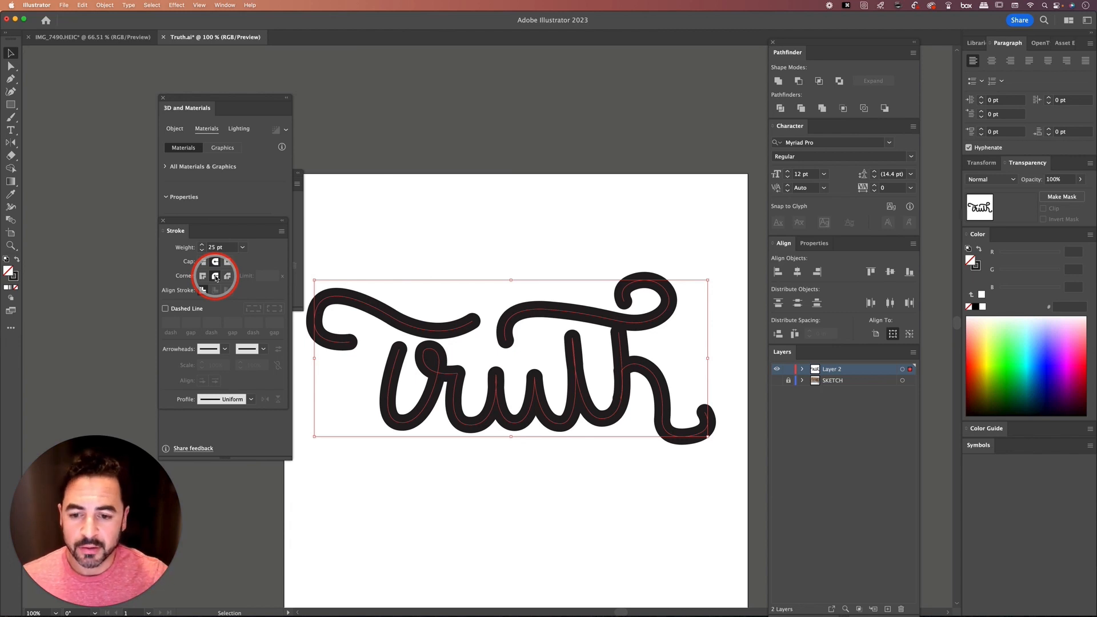
key(shift+super+a)
Adjust the upper curve handle of the h's stem with Direct Selection to straighten the stroke.
key(a)
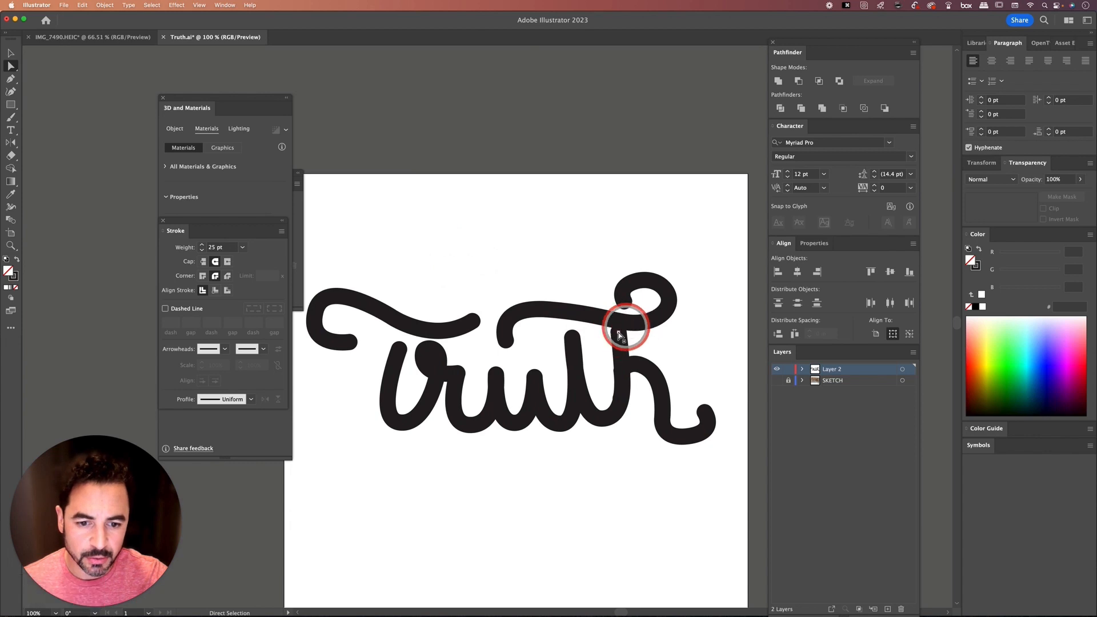
click(620, 351)
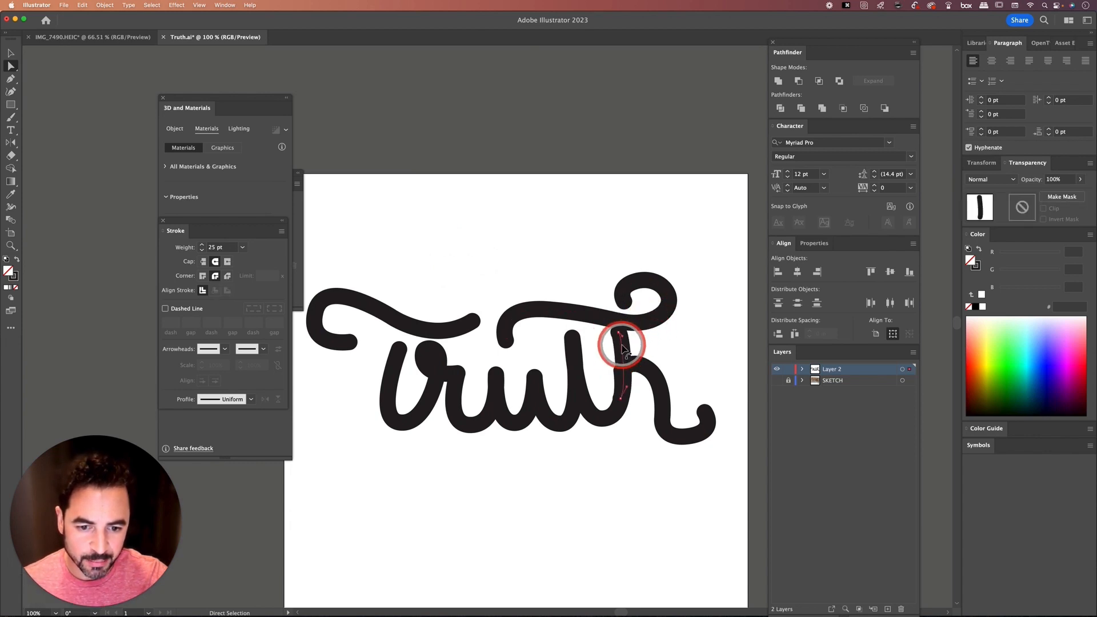
drag(621, 344, 620, 349)
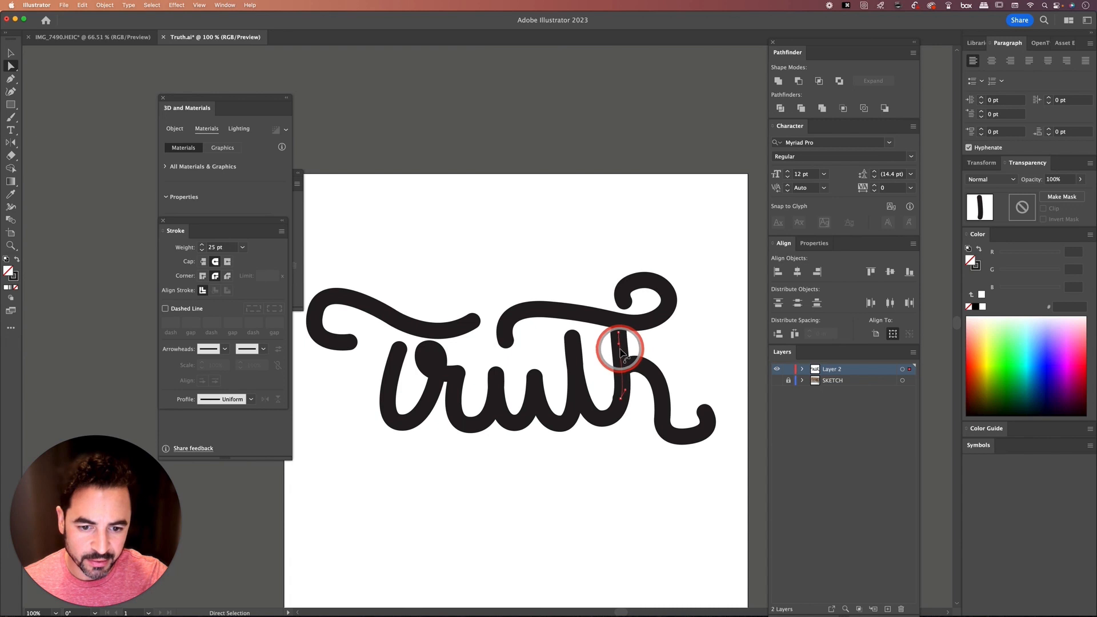
Straighten the second t's vertical stem by moving its top anchor with Direct Selection, and deselect the path.
click(684, 348)
key(a)
drag(575, 344, 570, 338)
click(697, 392)
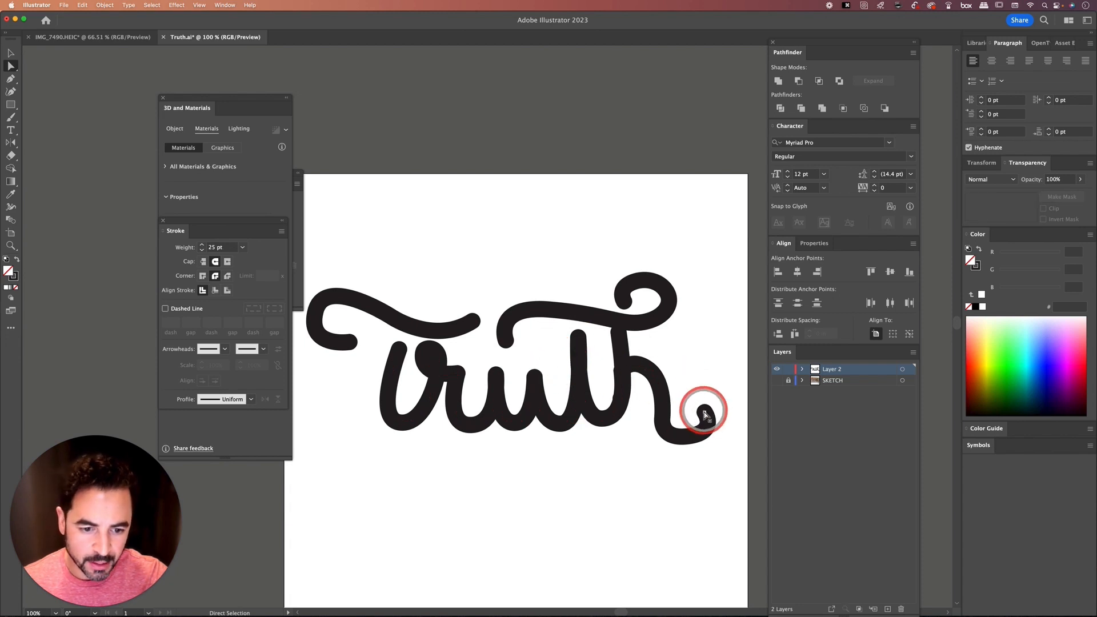
Raise the end of the h's tail and adjust the lower curve's anchor and handles to smooth its bend.
drag(703, 412, 701, 399)
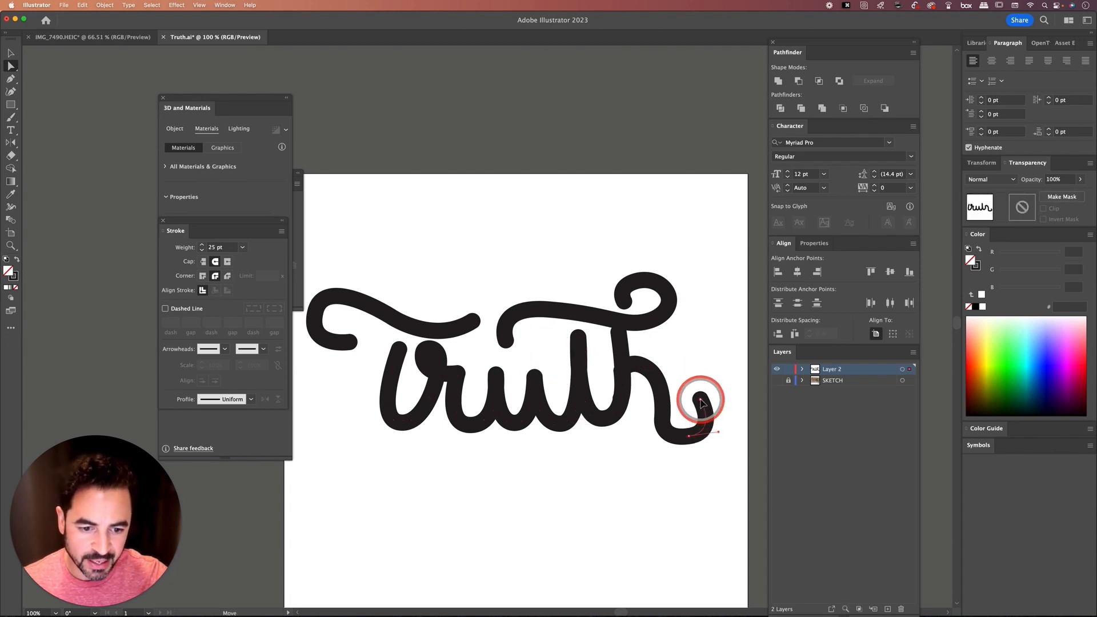
drag(664, 444, 665, 441)
click(661, 417)
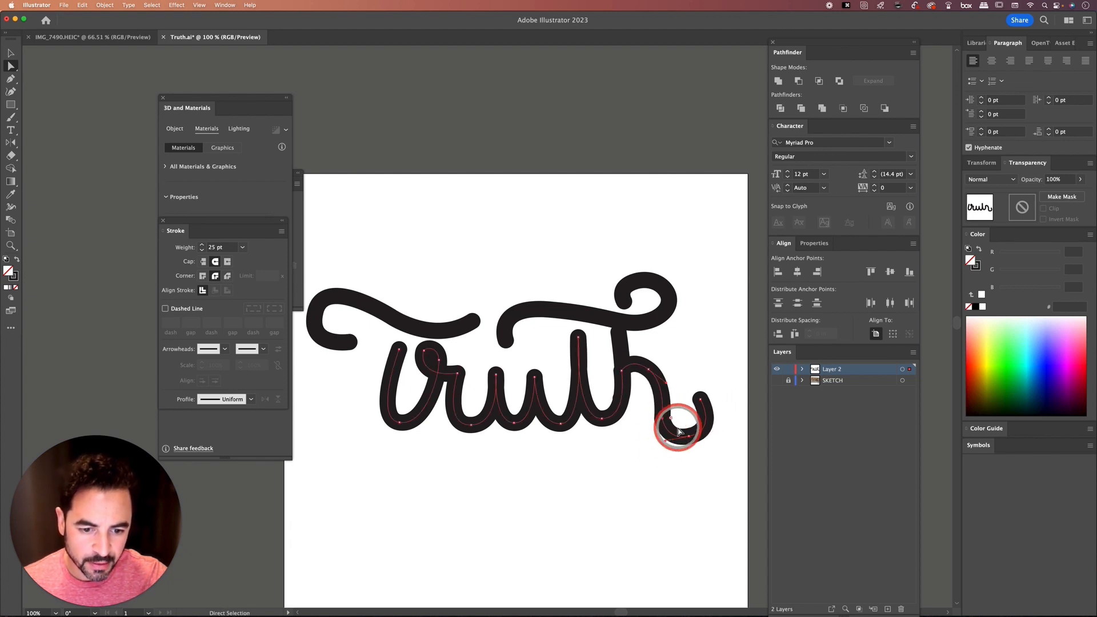
key(super+equal)
key(super+equal)
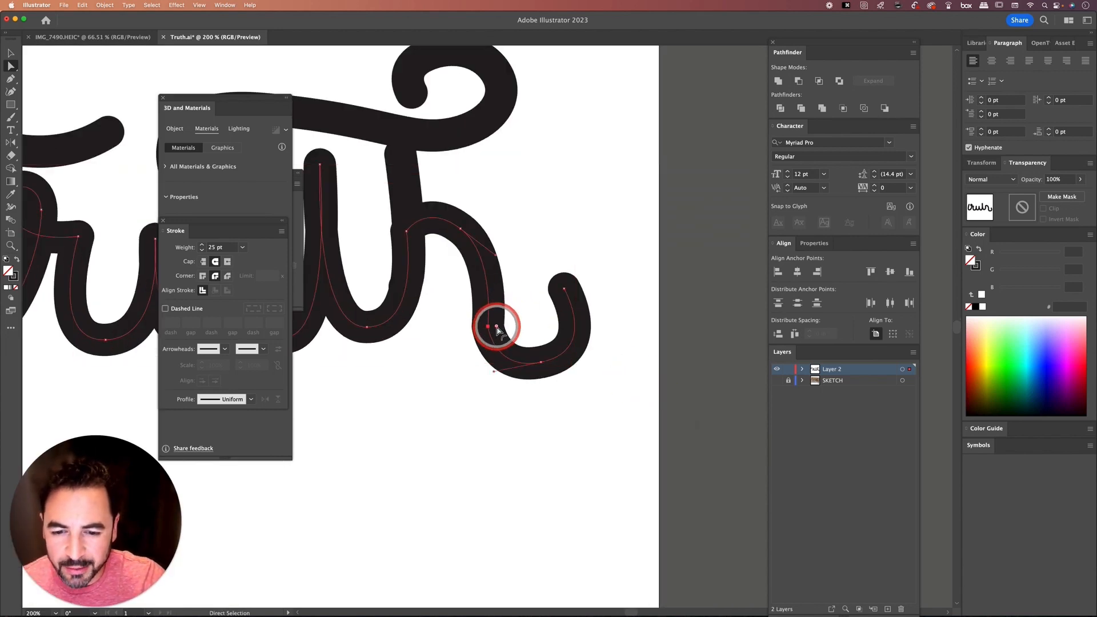
drag(495, 330, 561, 306)
Nudge the h's stem slightly left and lower its bottom anchor so that it blends into the connecting curve, leaving nothing selected.
key(shift+super+a)
key(a)
click(569, 282)
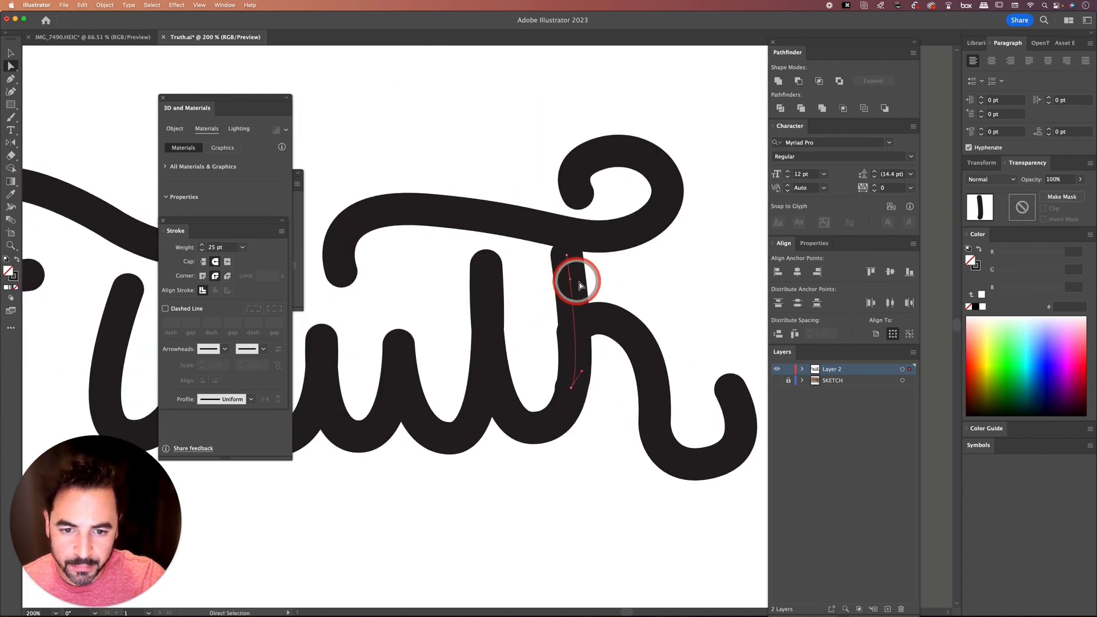
key(v)
click(615, 272)
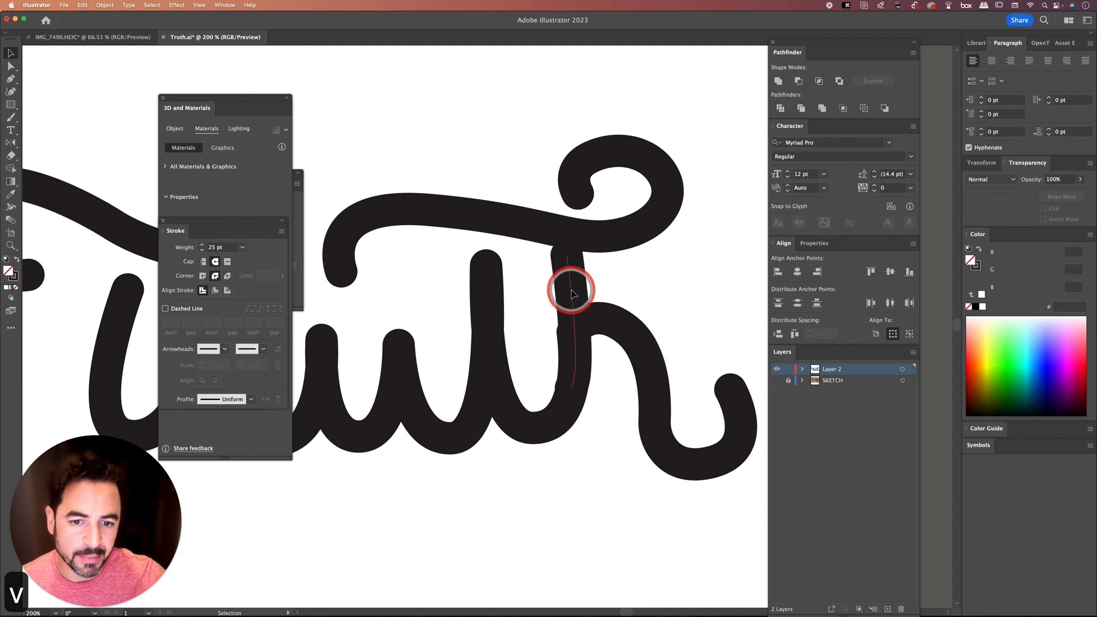
drag(572, 293, 570, 290)
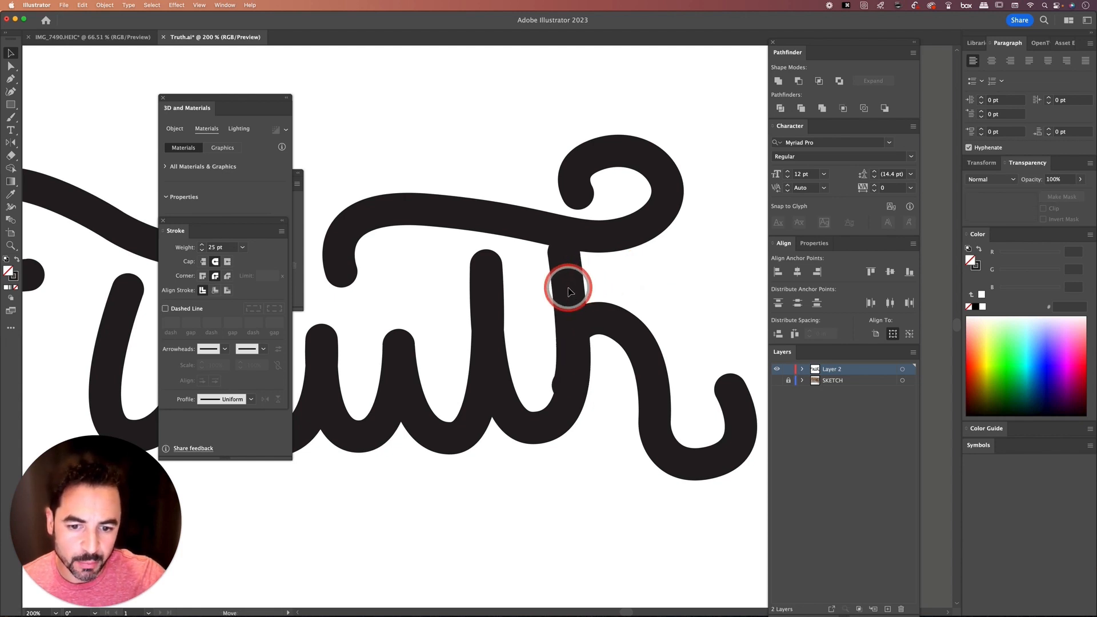
key(a)
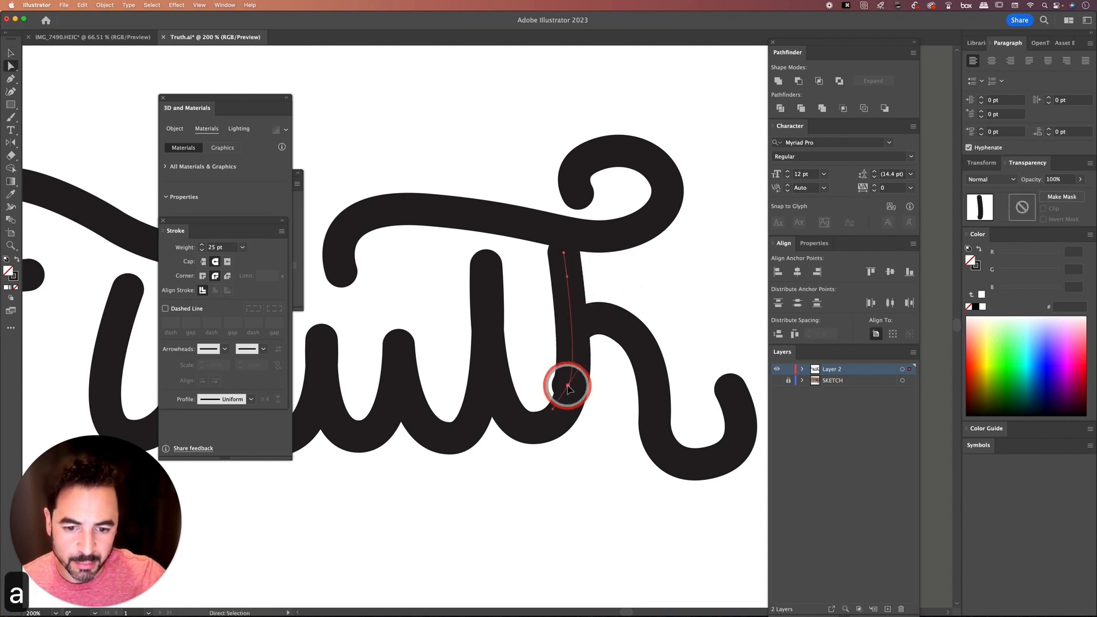
drag(568, 389, 567, 409)
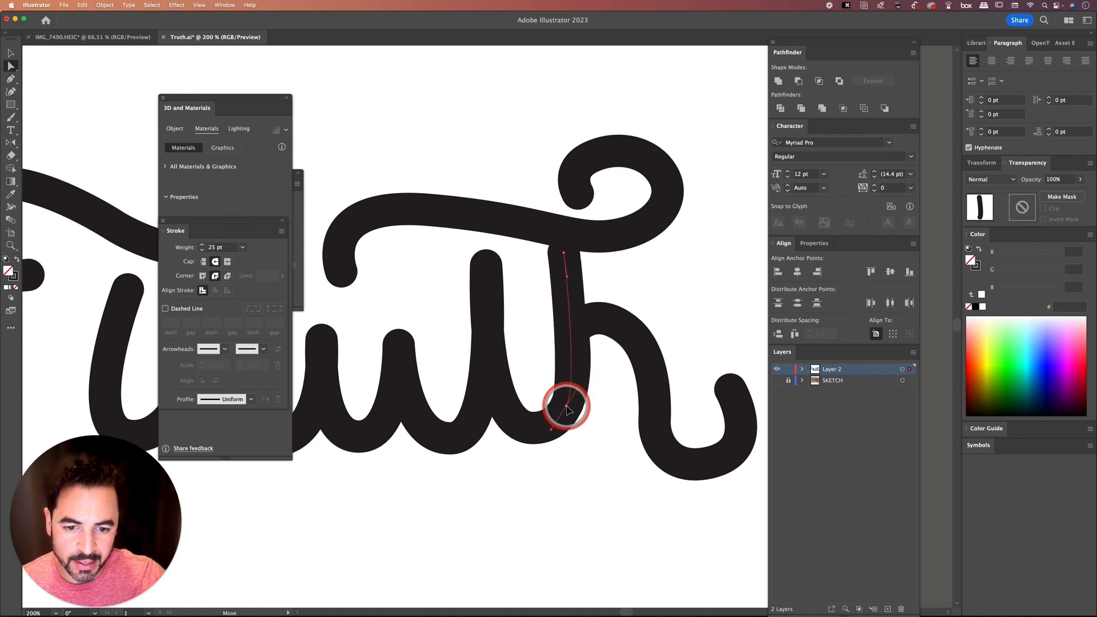
key(shift+super+a)
Widen and round the curl at the end of the right crossbar by moving its anchors and handles, and deselect it.
key(v)
key(space)
mouse_move(661, 286)
mouse_down()
mouse_move(674, 324)
mouse_move(643, 303)
mouse_move(641, 285)
mouse_up()
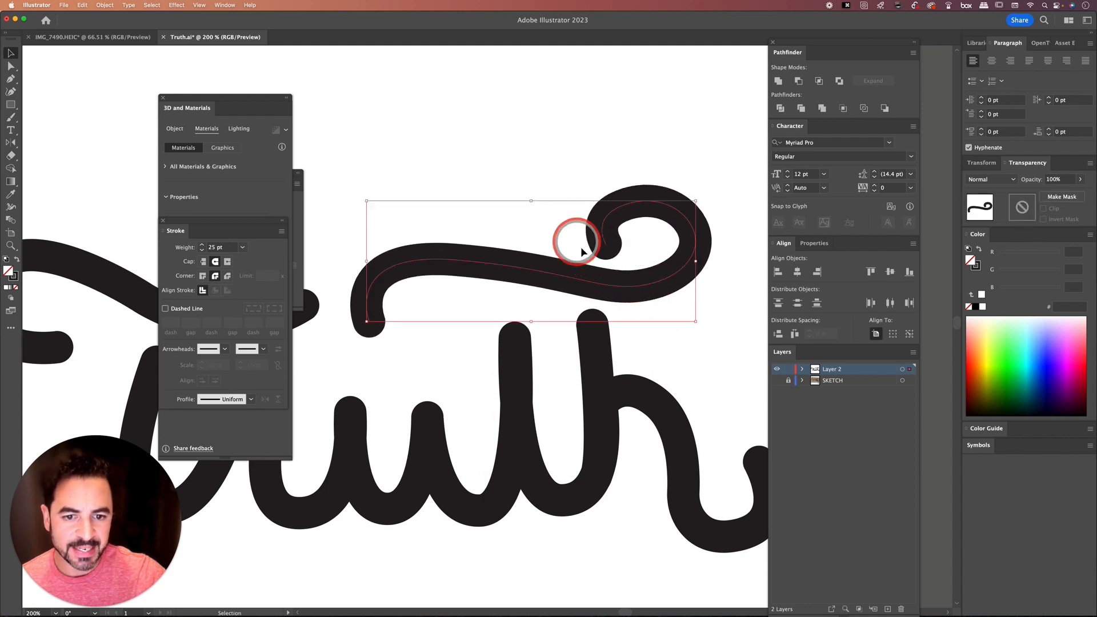
key(a)
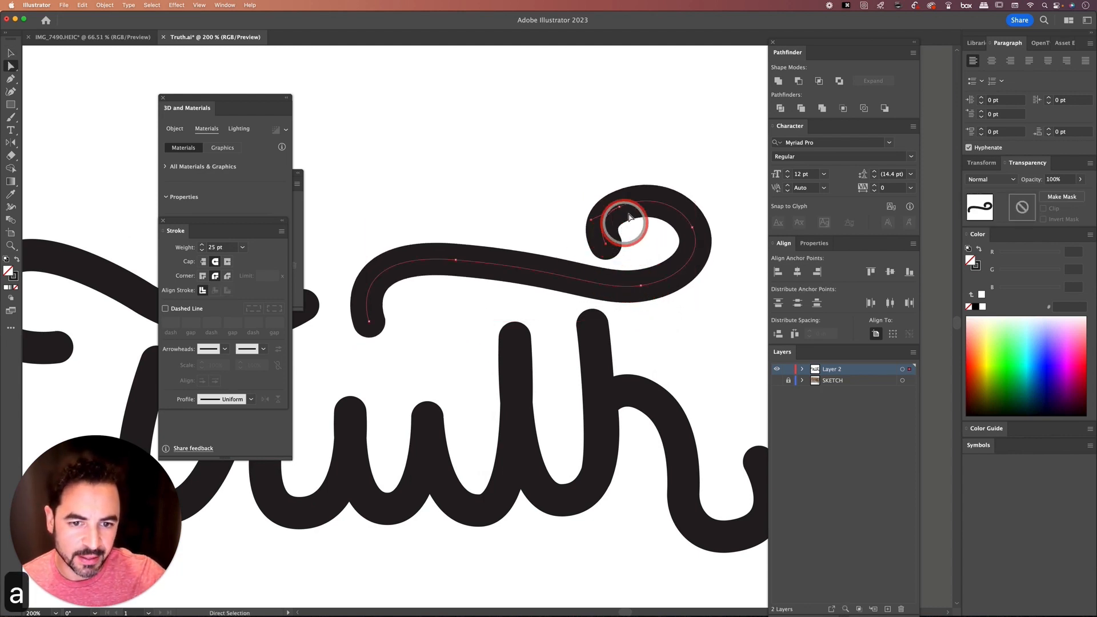
drag(629, 217, 599, 202)
click(662, 158)
drag(723, 181, 675, 293)
drag(683, 200, 678, 189)
key(shift+super+a)
key(v)
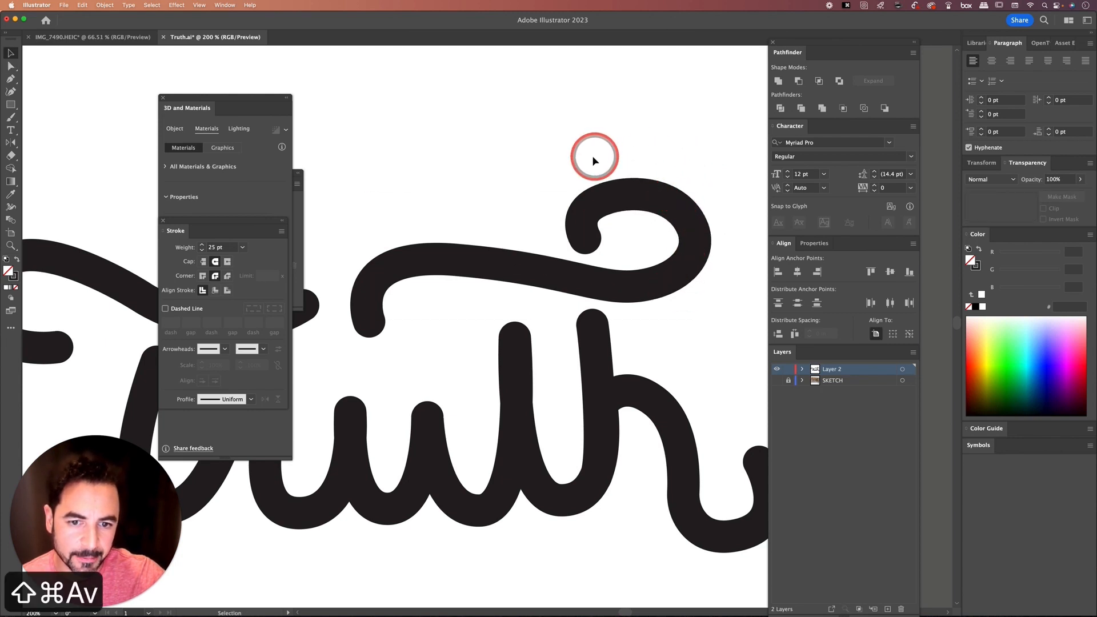
Reshape the loop at the top of the r with its anchors and handles to open a small counter, and deselect it.
key(space)
drag(593, 157, 617, 157)
key(super+minus)
key(super+minus)
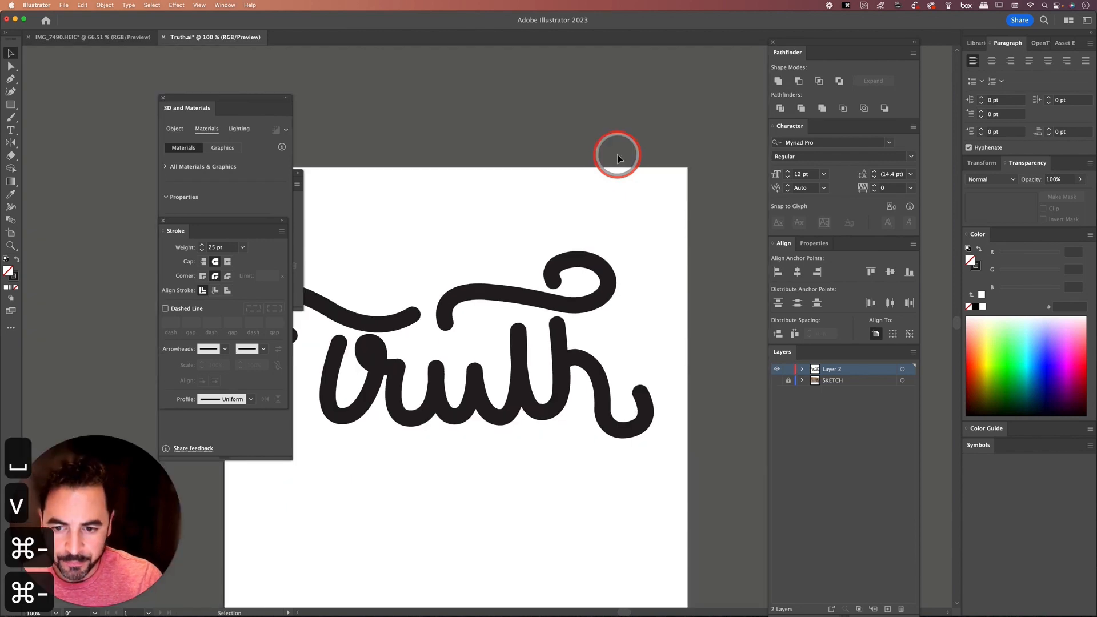
key(space)
drag(361, 277, 423, 269)
key(super+equal)
key(super+equal)
key(super+equal)
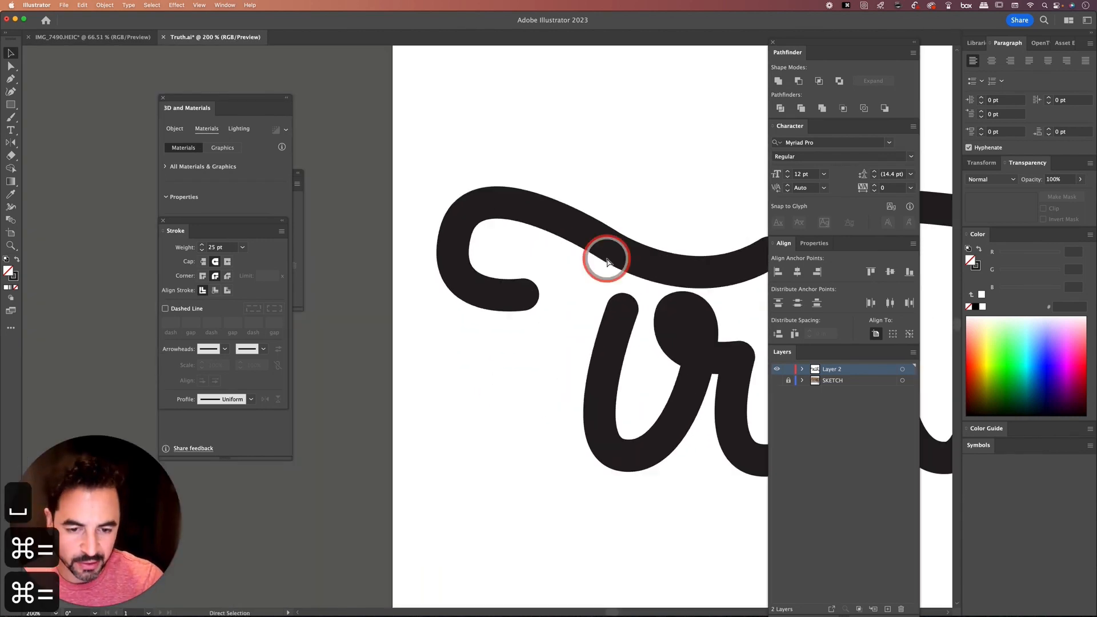
key(space)
drag(663, 268, 499, 249)
key(space)
key(a)
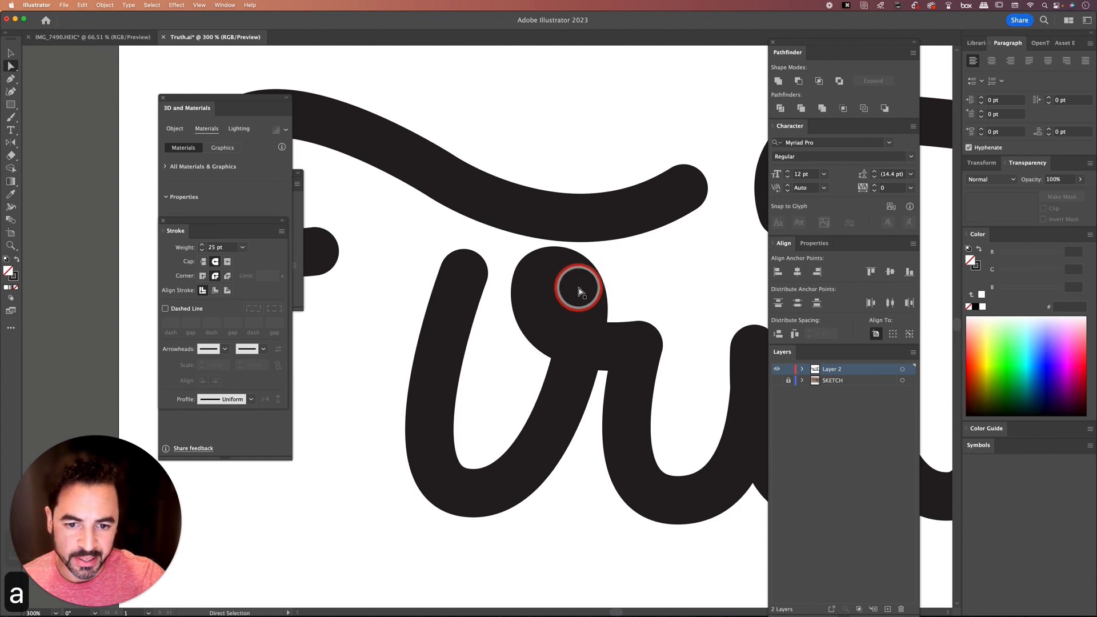
click(578, 291)
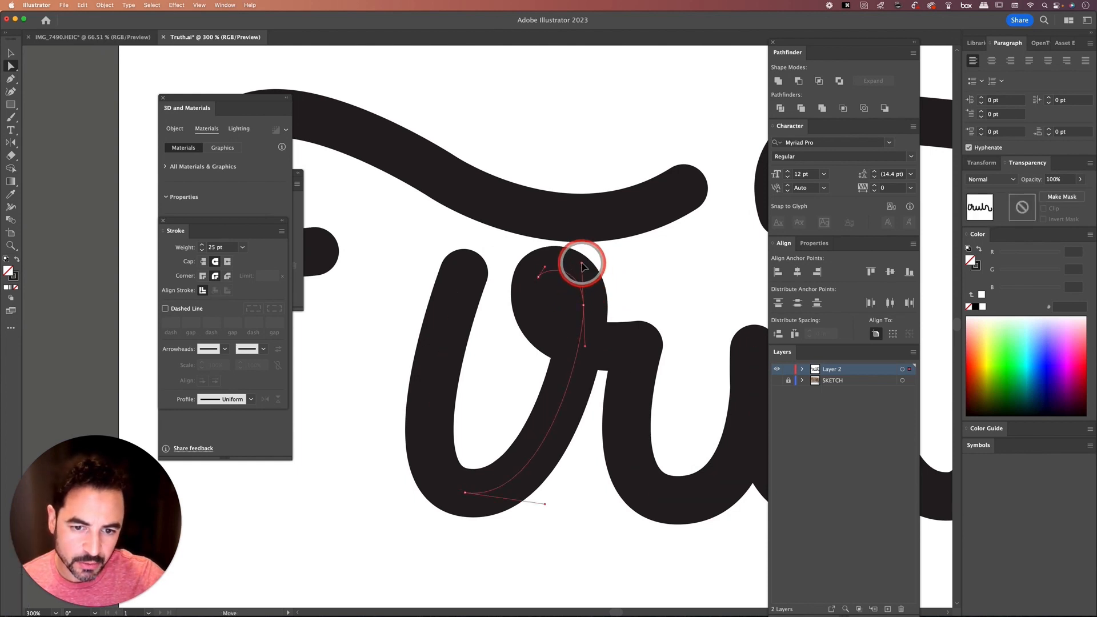
mouse_move(582, 265)
mouse_down()
mouse_move(531, 284)
mouse_move(522, 276)
mouse_move(509, 301)
mouse_move(538, 261)
mouse_up()
key(shift+super+a)
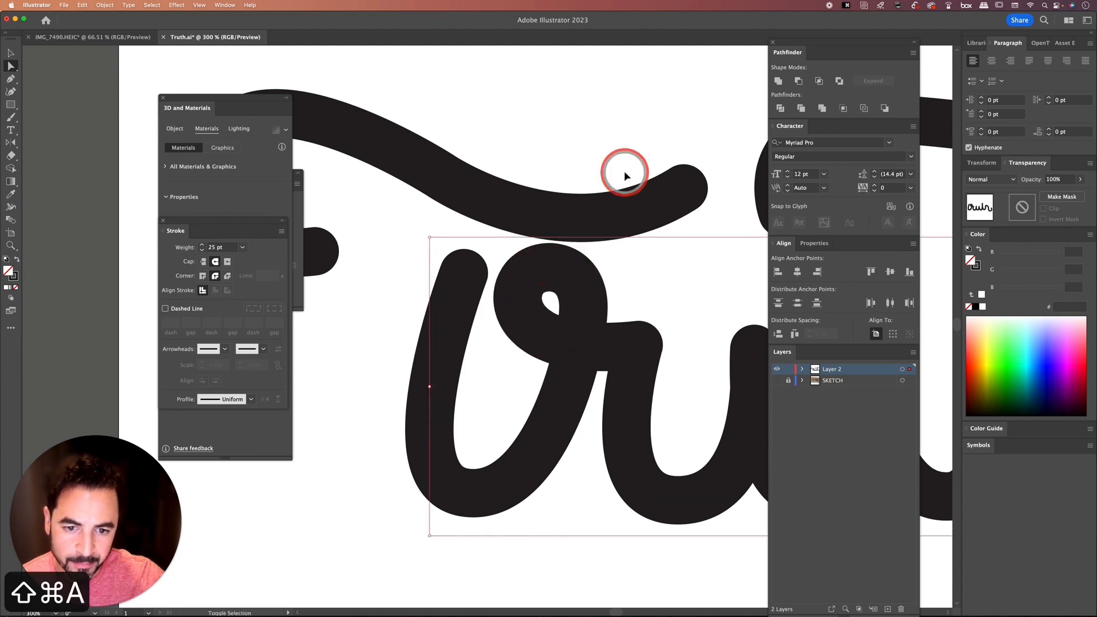
Adjust the right end anchor of the left crossbar with Direct Selection to refine how the stroke finishes.
key(v)
key(space)
drag(488, 99, 530, 162)
key(a)
click(708, 251)
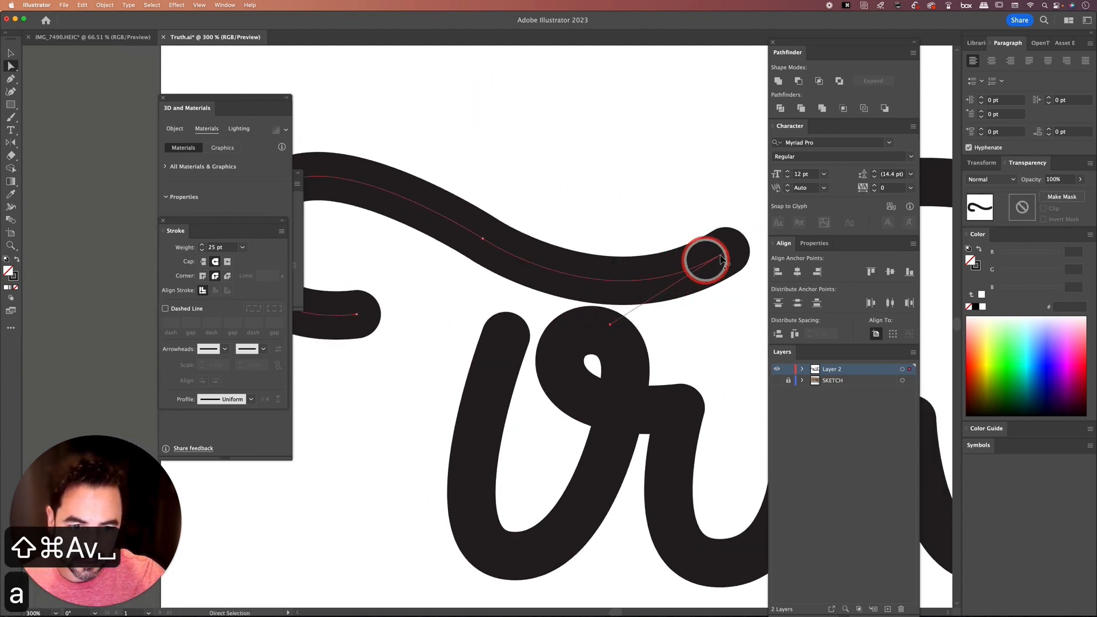
click(726, 253)
key(super+minus)
key(super+minus)
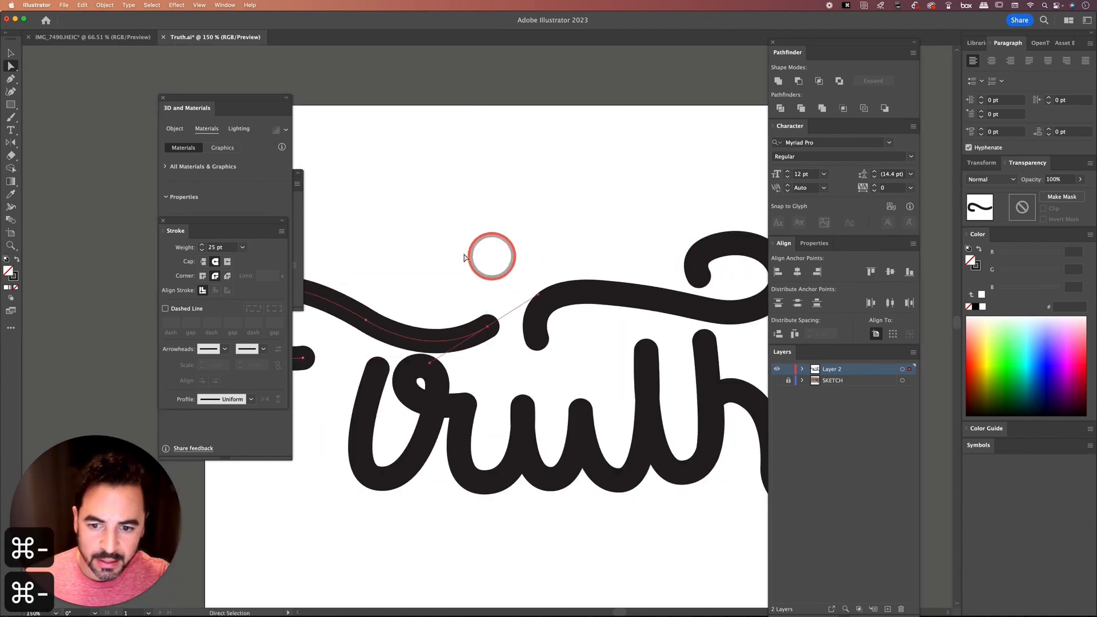
key(space)
drag(489, 251, 594, 240)
drag(666, 315, 673, 311)
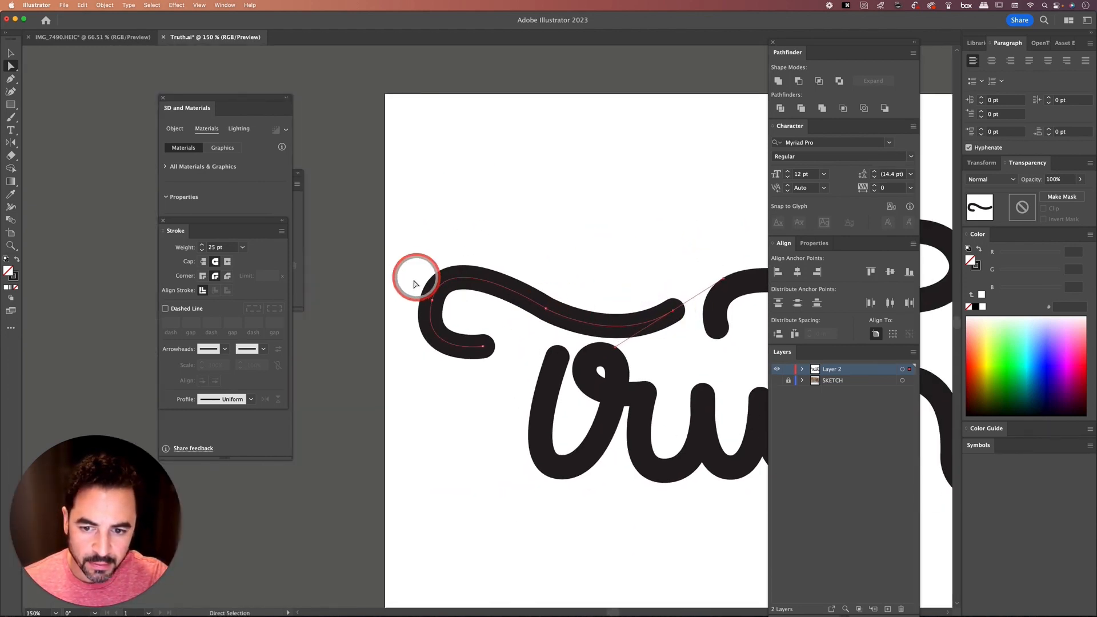
Move the left crossbar's outer curl inward, adjust its handles and end for a rounder hook, and deselect it.
click(432, 300)
drag(432, 301, 496, 345)
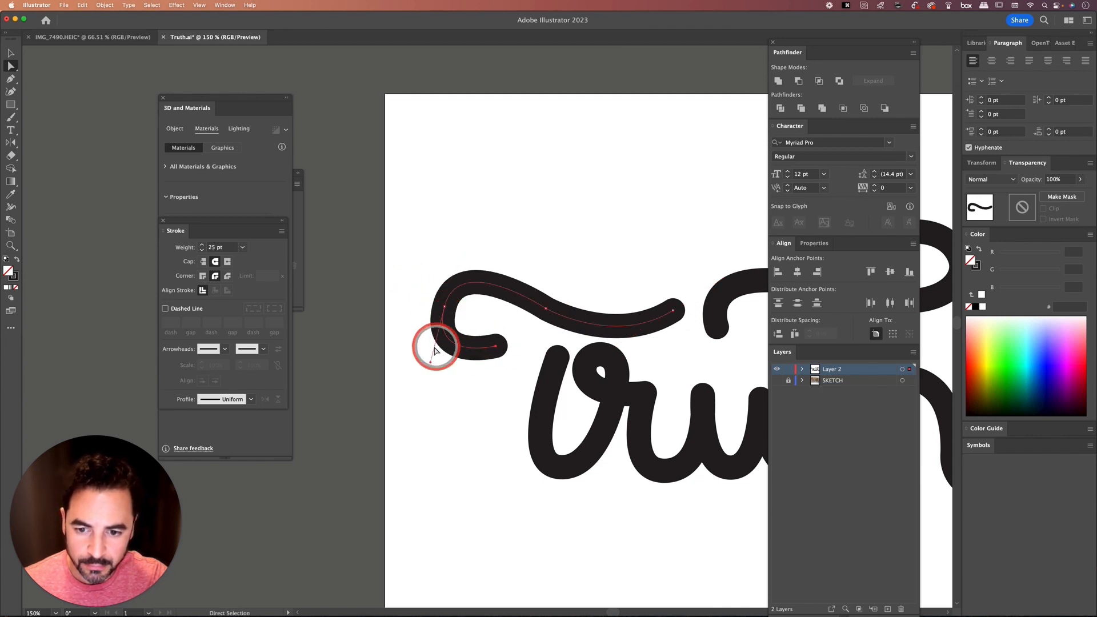
drag(449, 297, 463, 253)
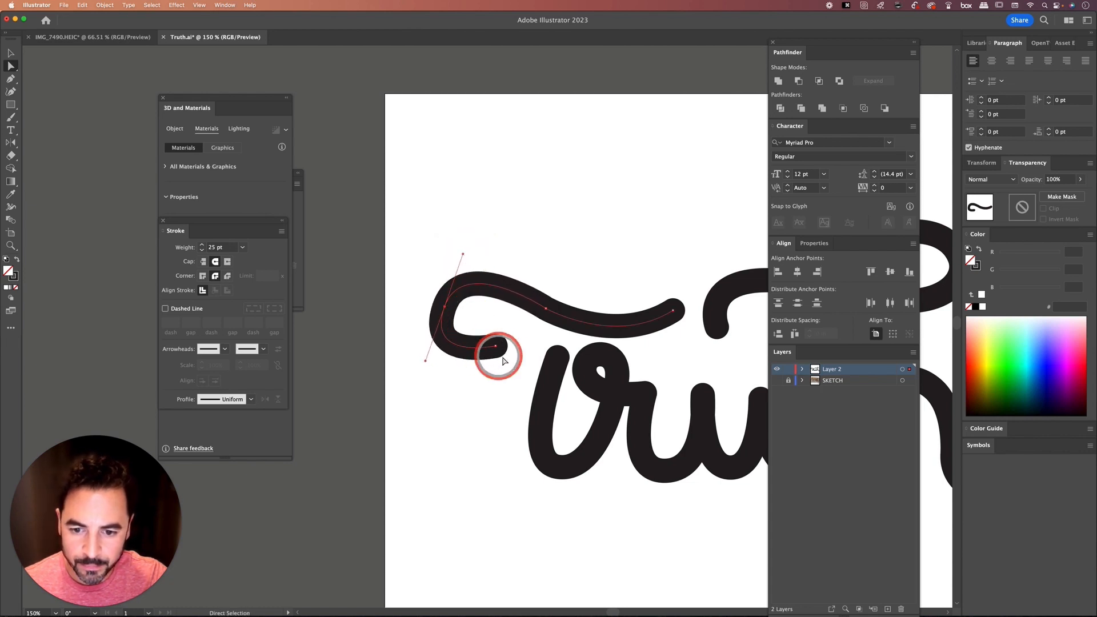
drag(496, 346, 435, 343)
key(shift+super+a)
key(v)
Extend the second t's stem straight upward by moving its top anchor, and deselect the path.
drag(641, 415, 404, 337)
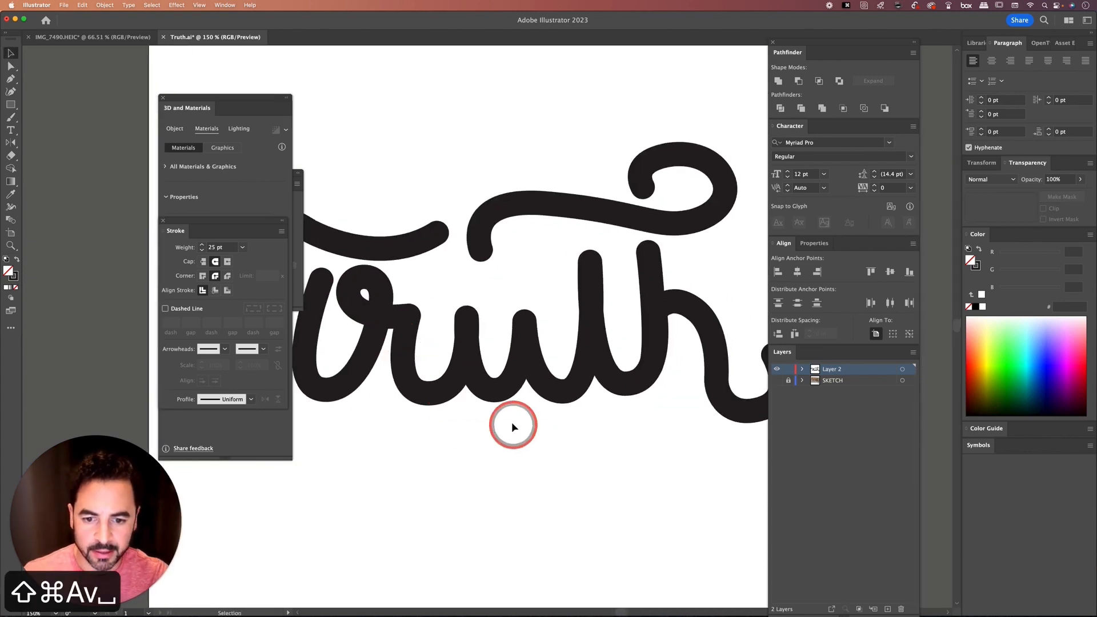
key(super+minus)
key(super+minus)
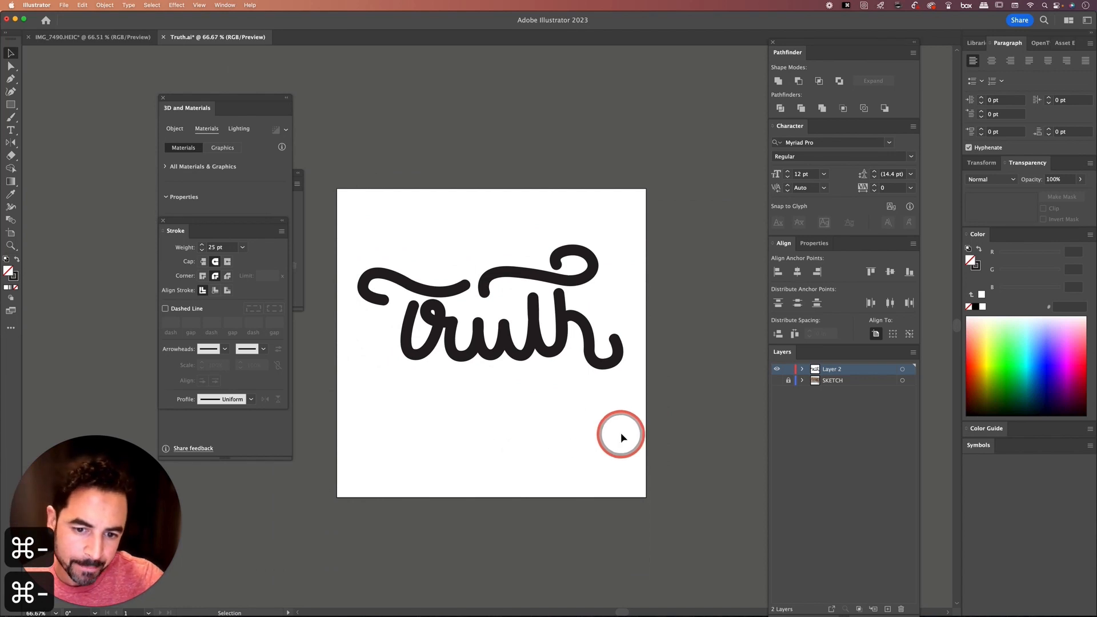
key(a)
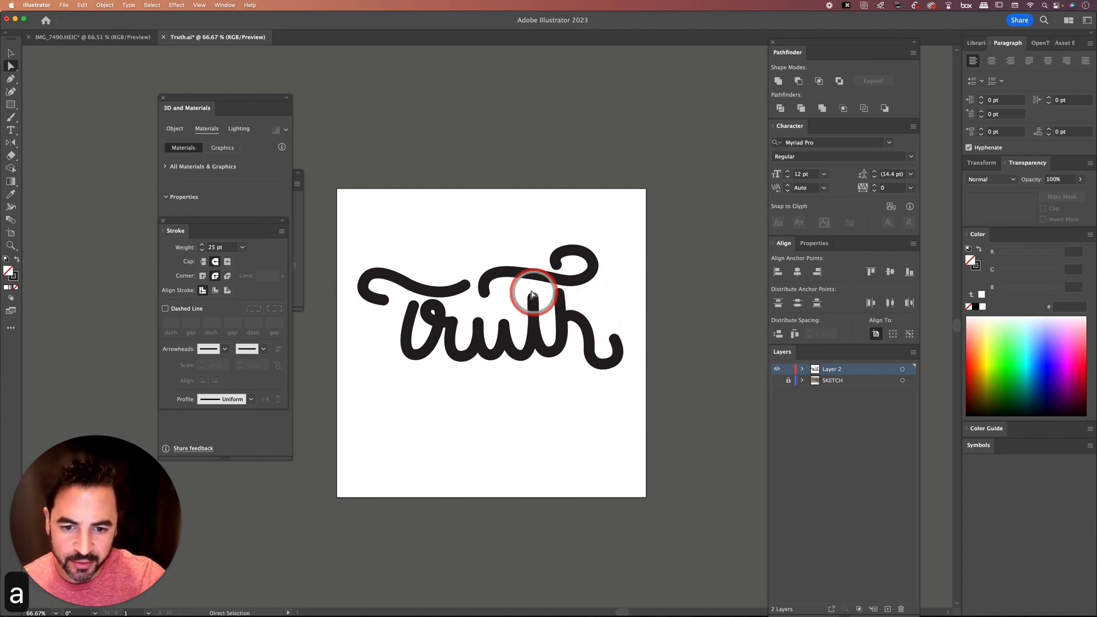
click(533, 299)
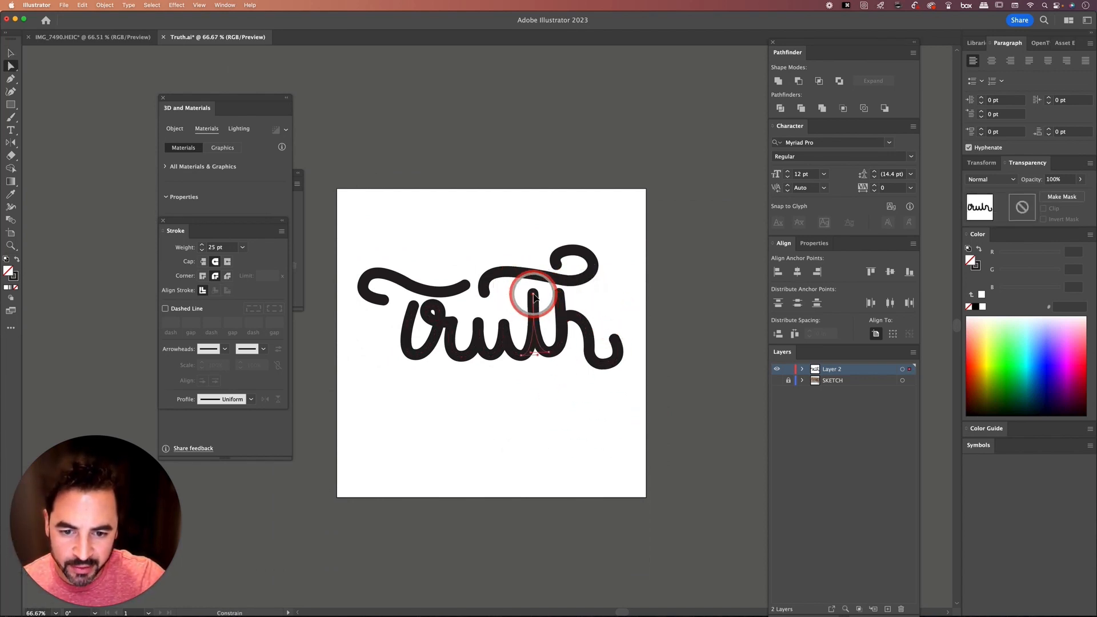
click(624, 402)
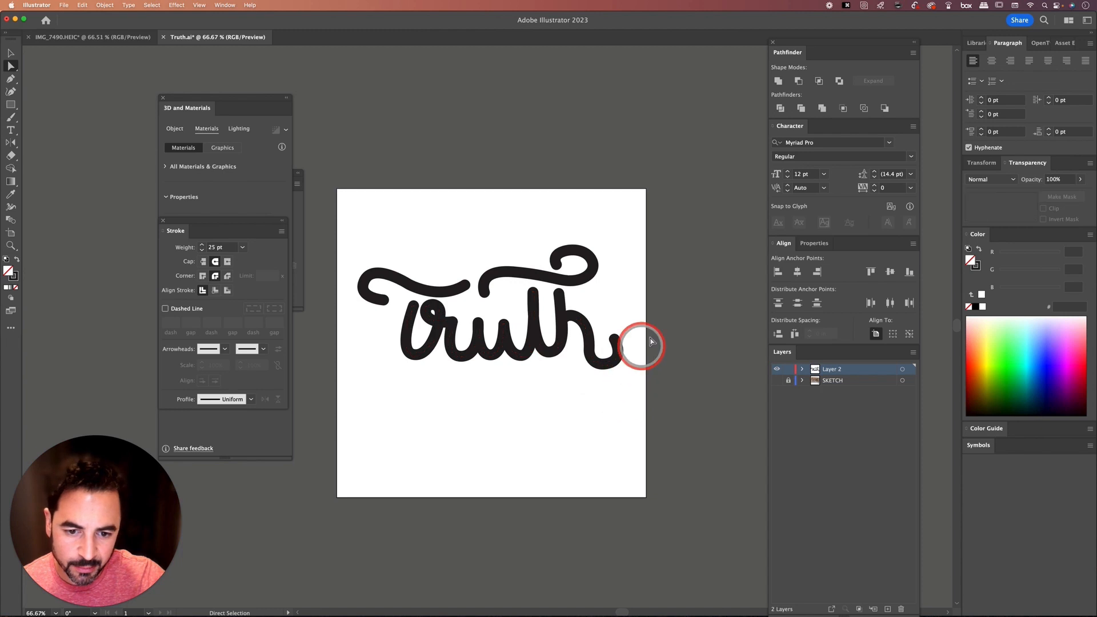
click(578, 323)
drag(563, 324, 629, 328)
key(super+z)
click(668, 316)
Move the top anchor of the first t's stem slightly left to make the stroke more upright, and deselect it.
key(v)
key(space)
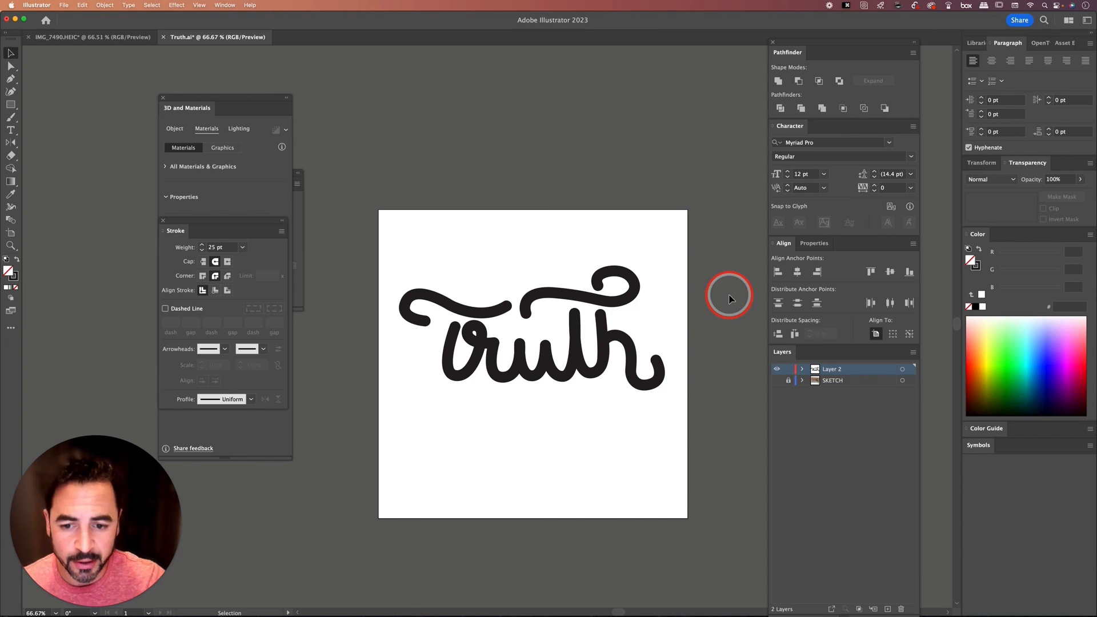
key(a)
mouse_move(451, 312)
mouse_down()
mouse_move(454, 327)
mouse_move(446, 311)
mouse_up()
click(510, 253)
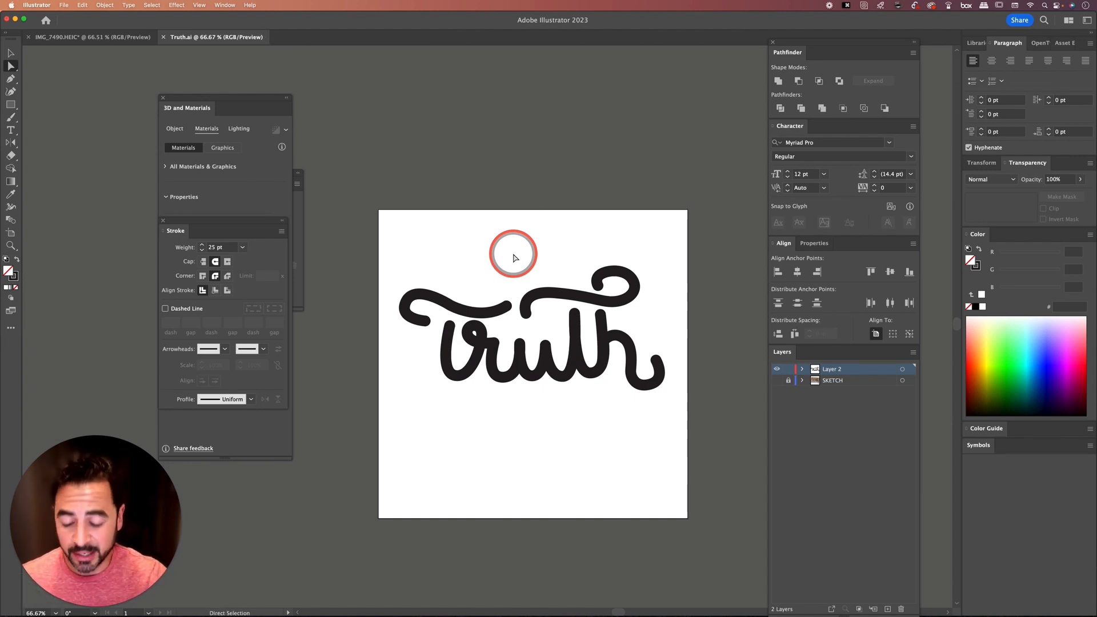
Thicken both ends of the left crossbar and thin its middle with the Width tool, and deselect the path.
key(v)
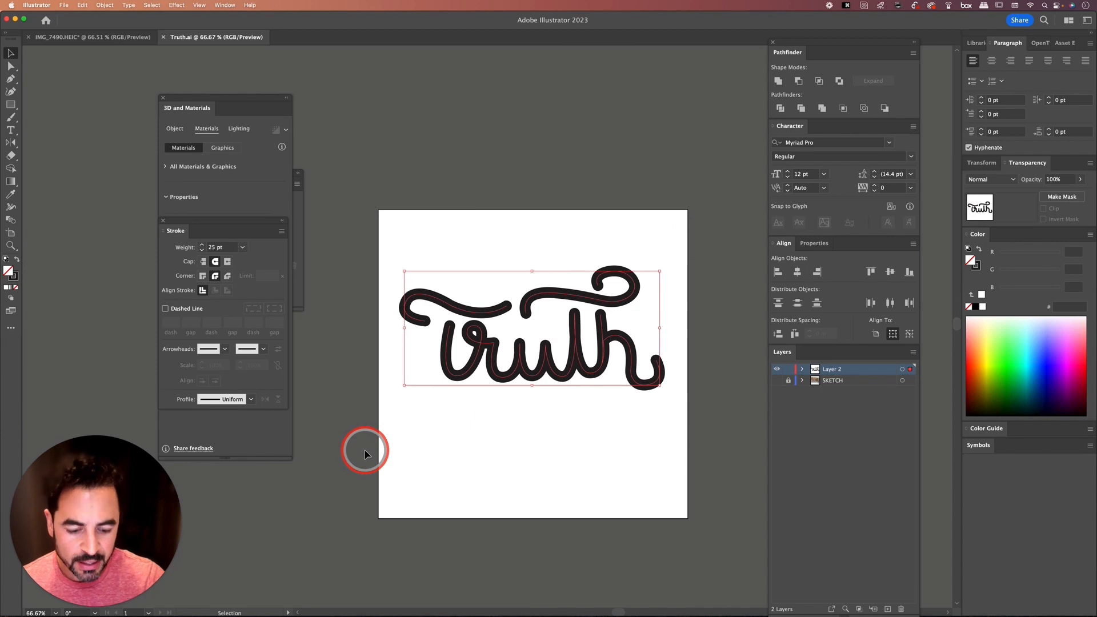
key(super+equal)
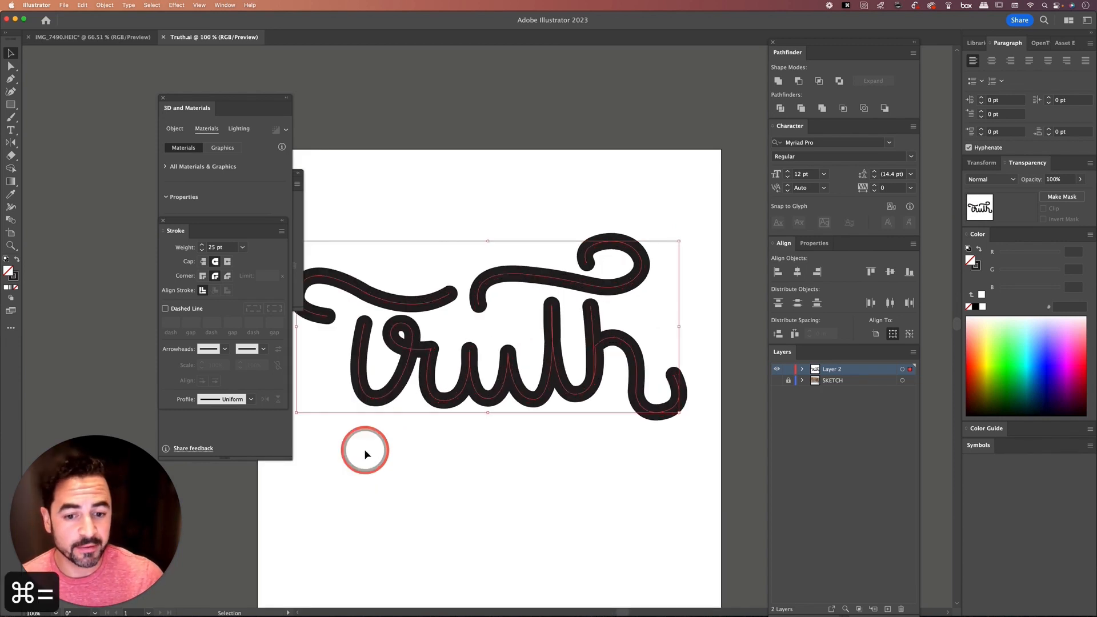
drag(417, 472, 468, 479)
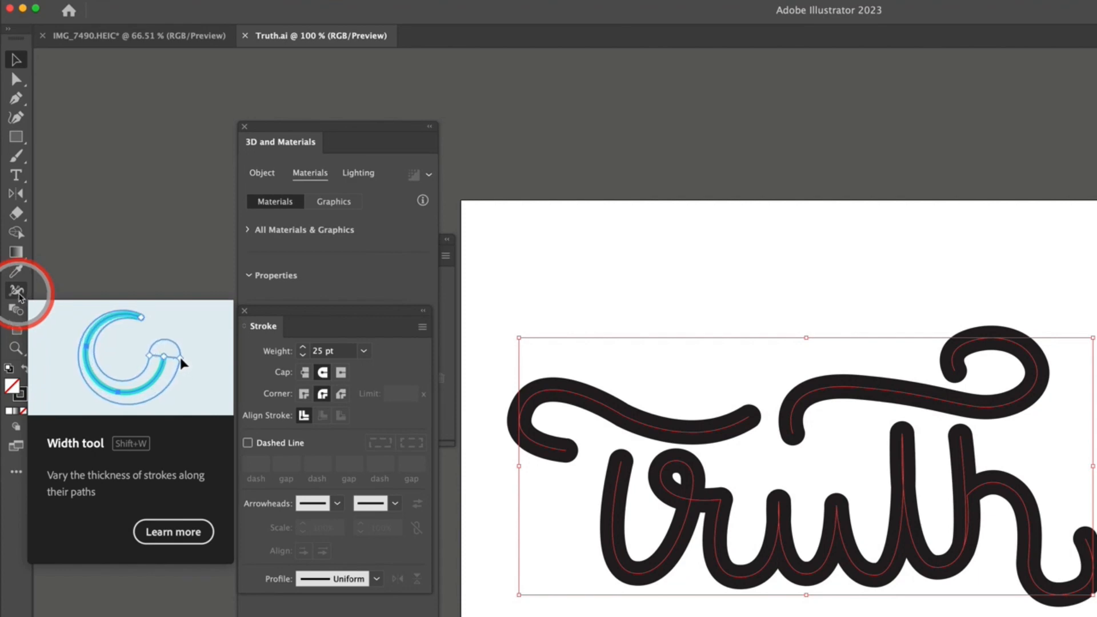
click(18, 293)
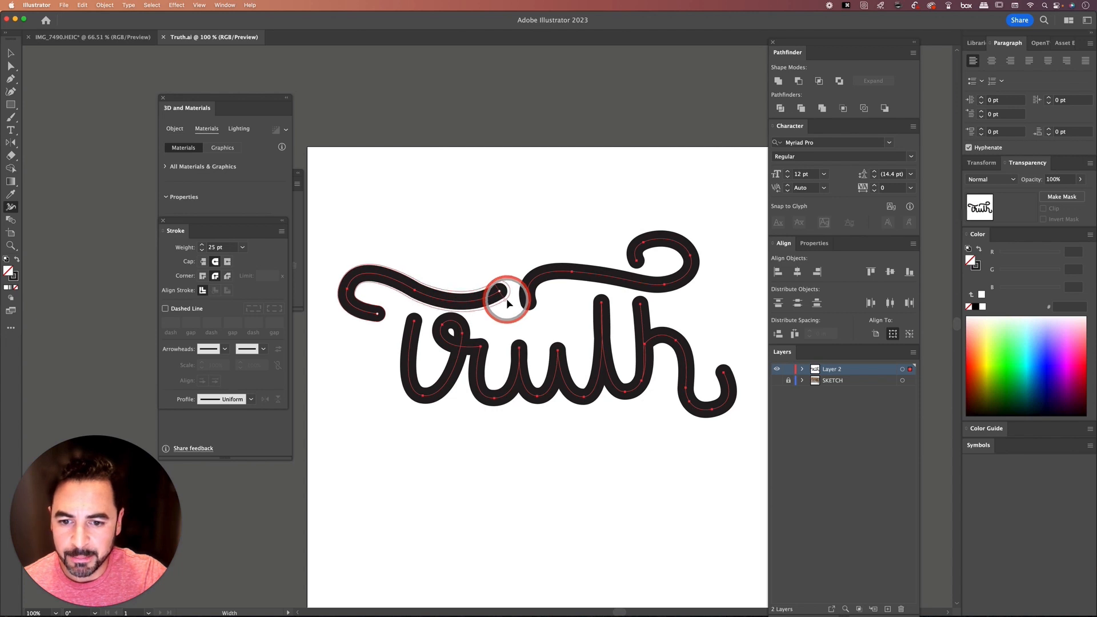
drag(507, 300, 497, 296)
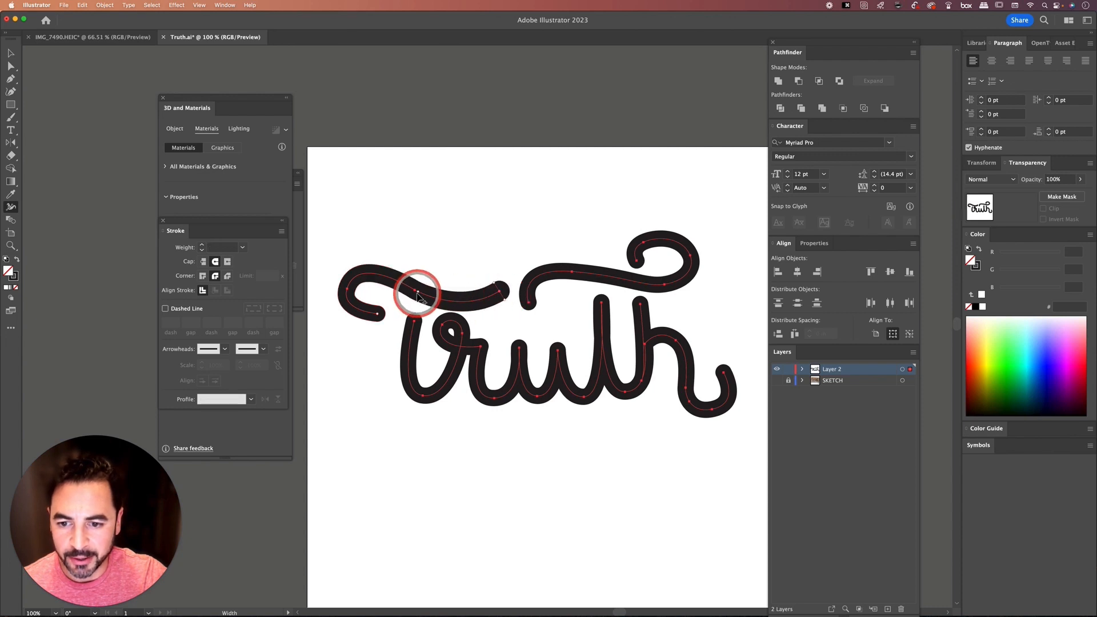
drag(414, 293, 413, 294)
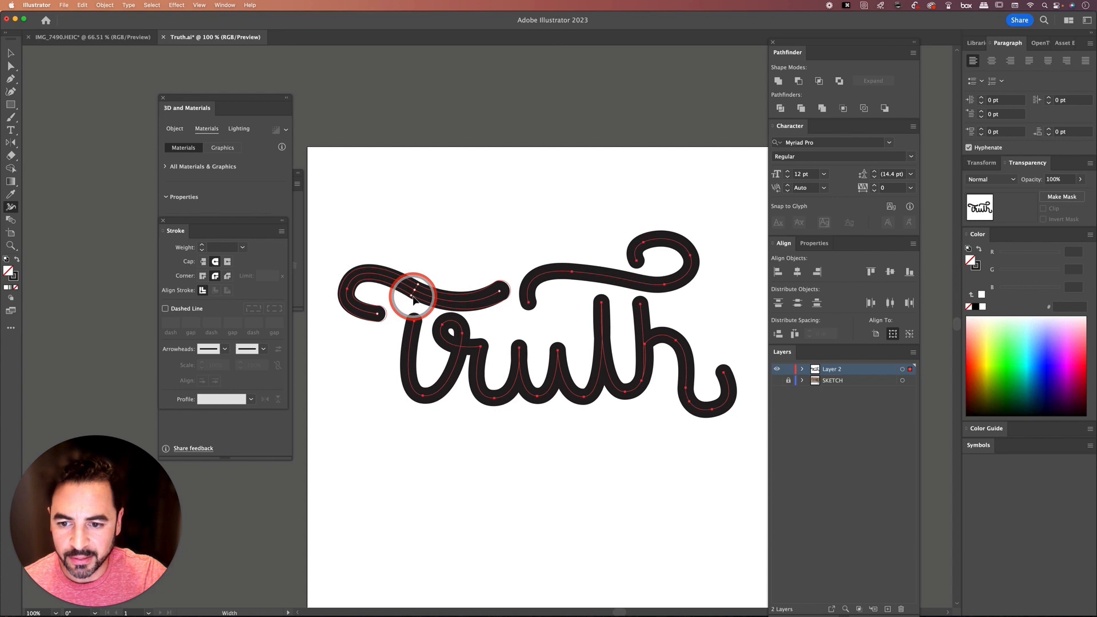
mouse_move(413, 298)
mouse_down()
mouse_move(411, 289)
mouse_move(378, 327)
mouse_up()
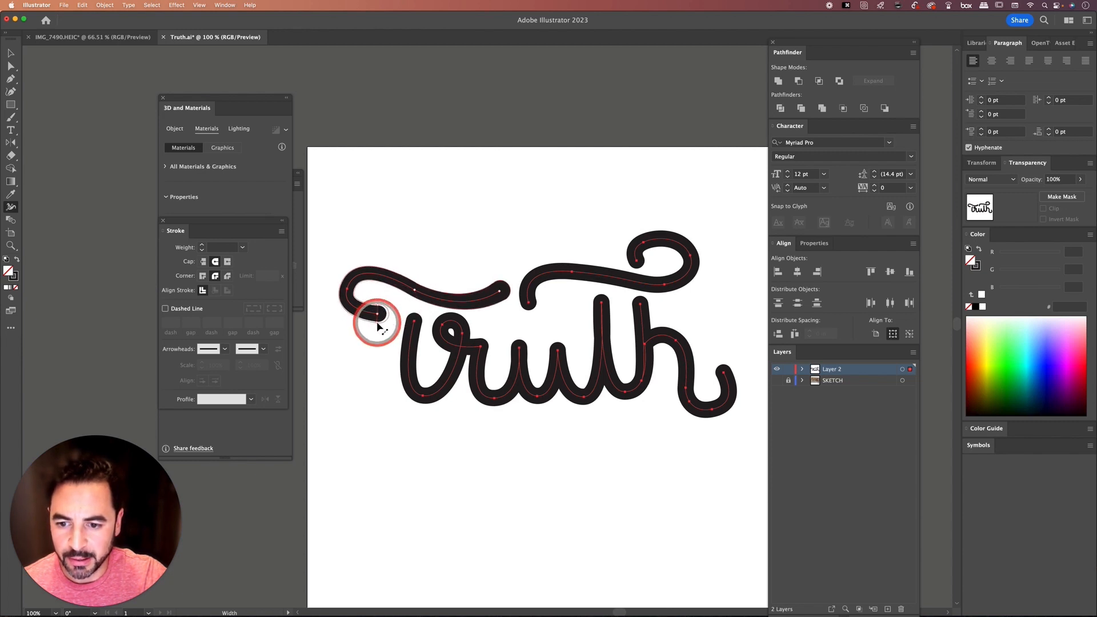
click(441, 227)
key(shift+super+a)
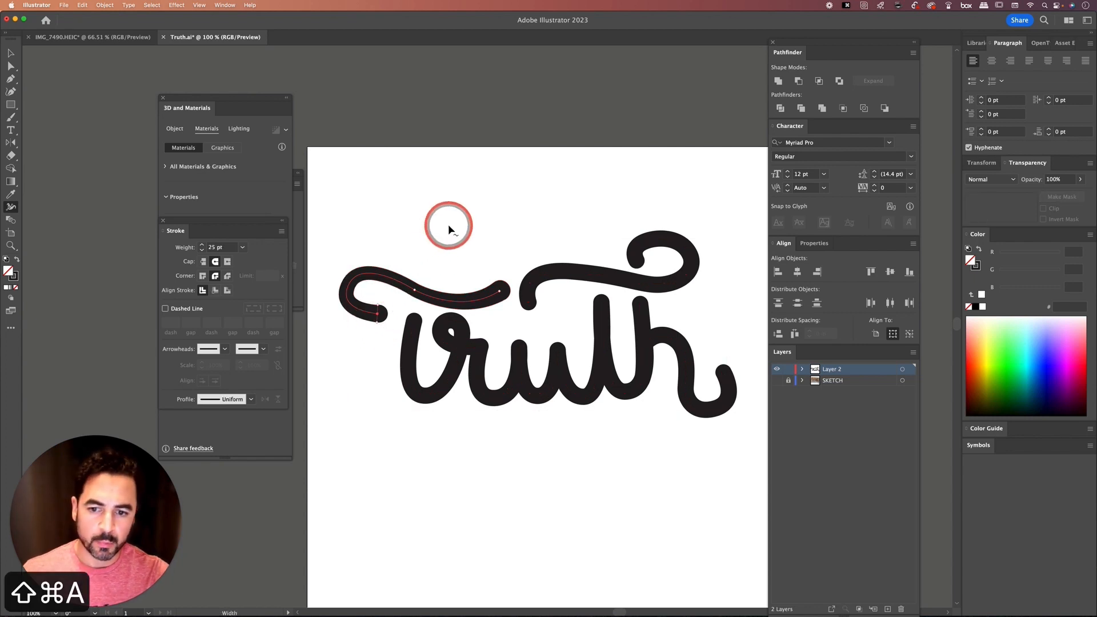
Vary the connected letter path's thickness at the first t's top, the r and u bases, the second t's stem, and the h's arch and tail.
click(414, 322)
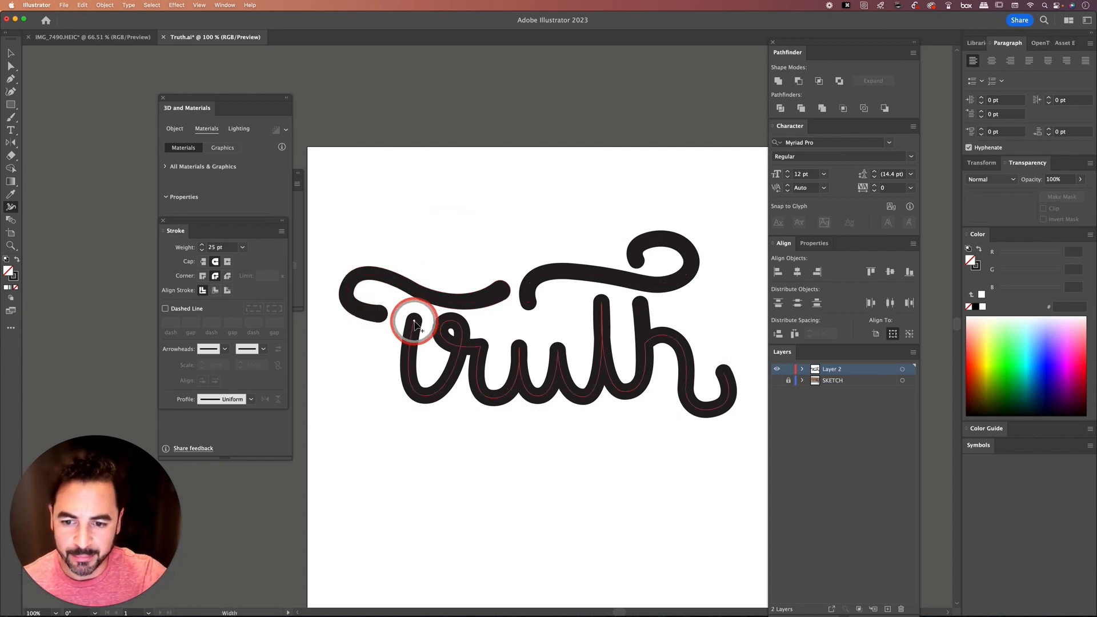
drag(414, 321, 404, 319)
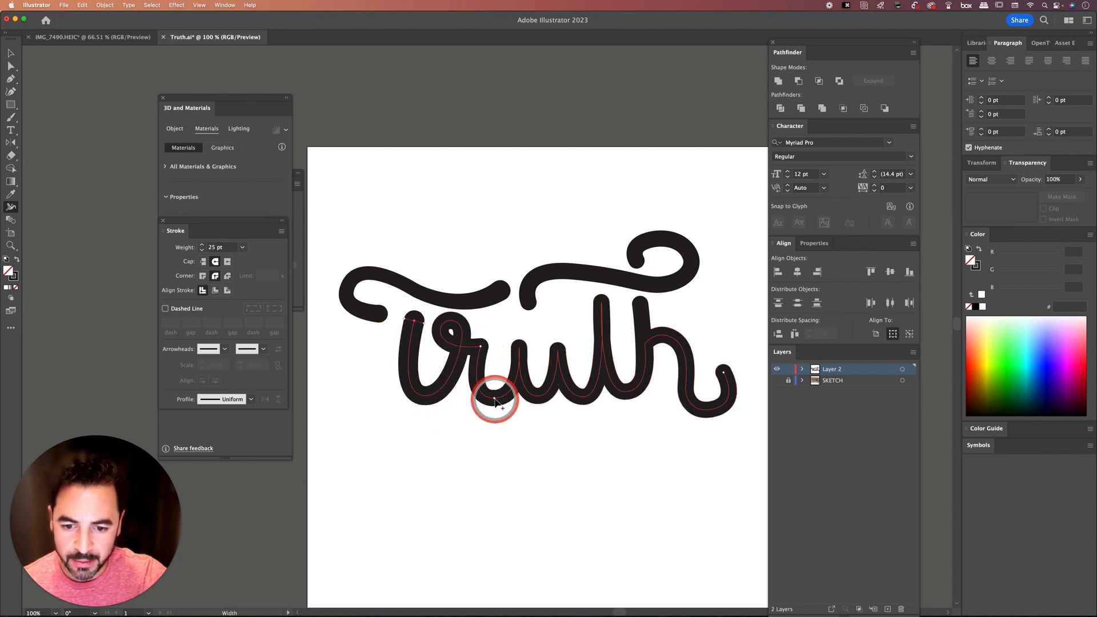
drag(496, 398, 544, 388)
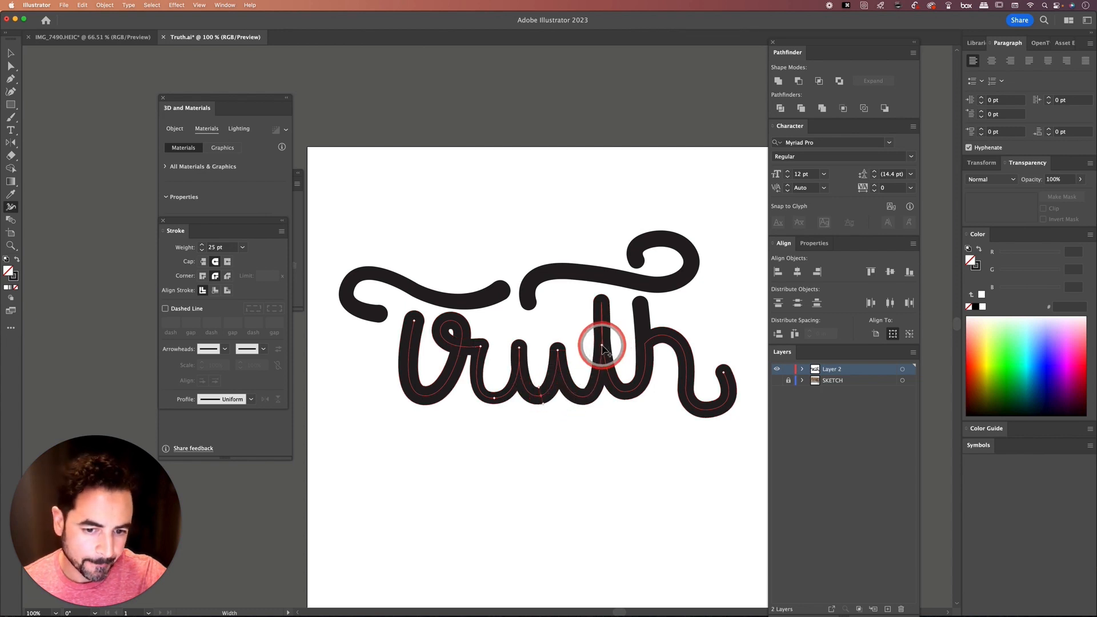
drag(602, 347, 611, 343)
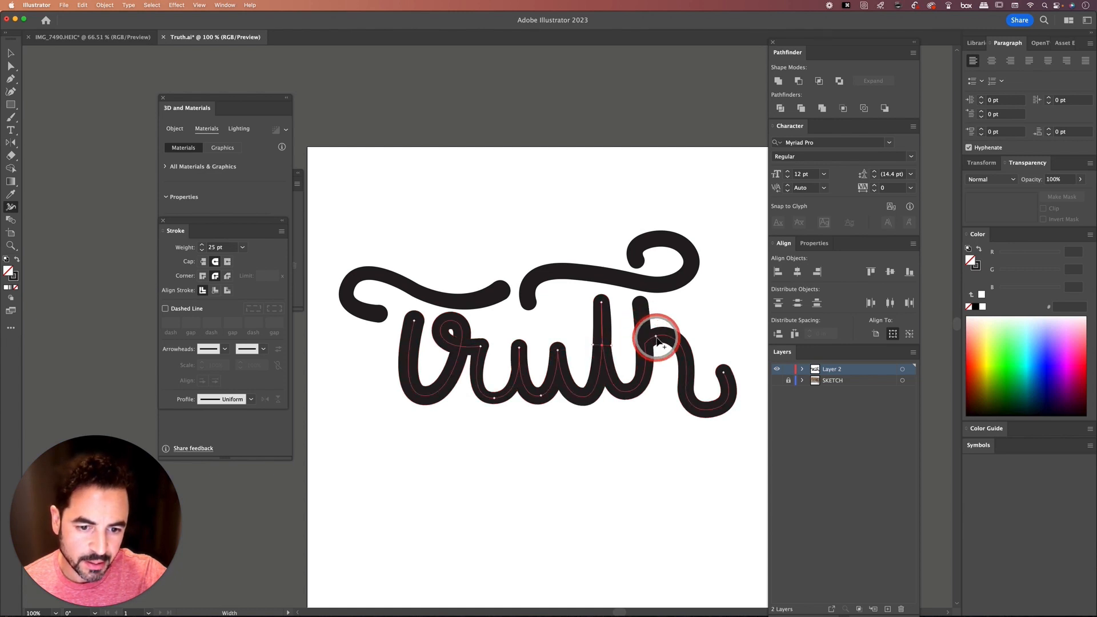
drag(659, 343, 659, 345)
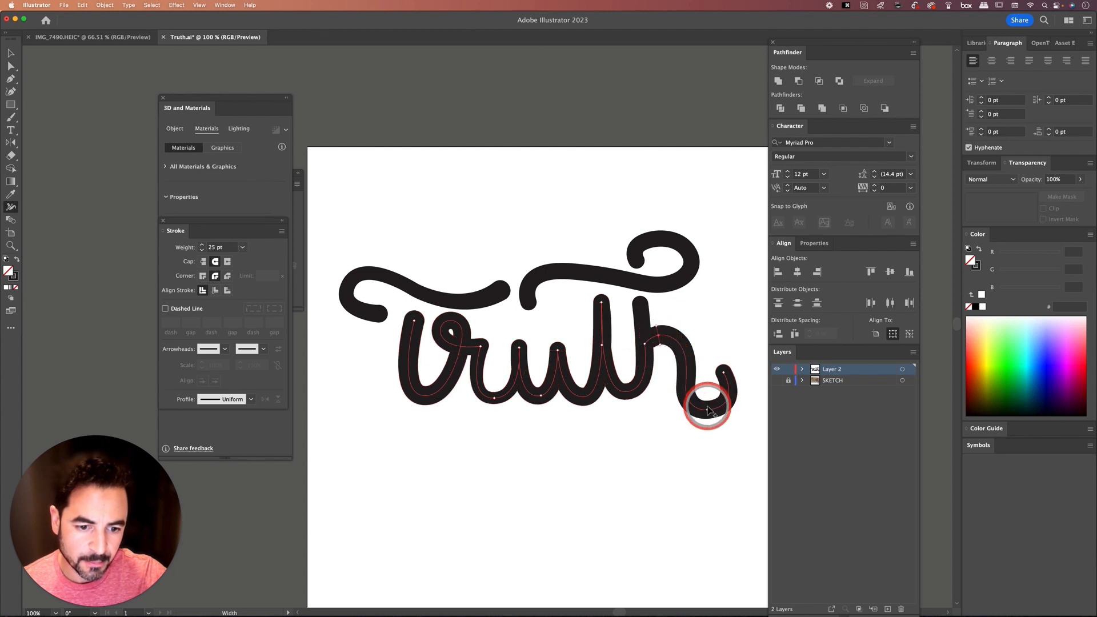
drag(707, 410, 733, 369)
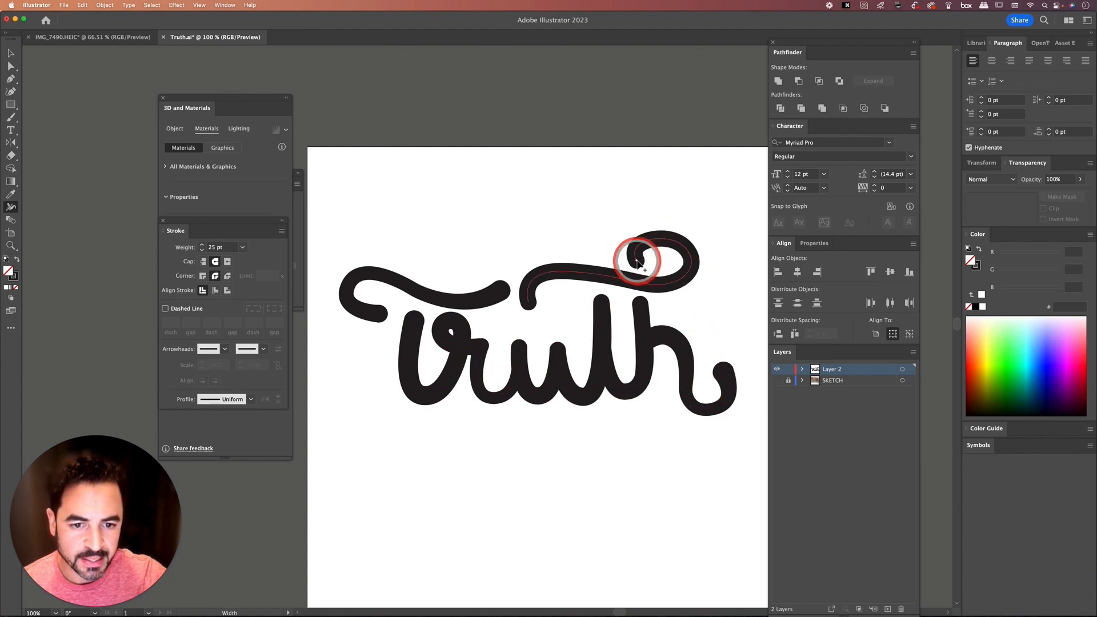
Thicken both ends of the right crossbar and thin the outer bend of its curl with the Width tool, and deselect it.
drag(643, 262, 684, 251)
mouse_move(522, 301)
mouse_down()
mouse_move(541, 304)
mouse_move(531, 298)
mouse_up()
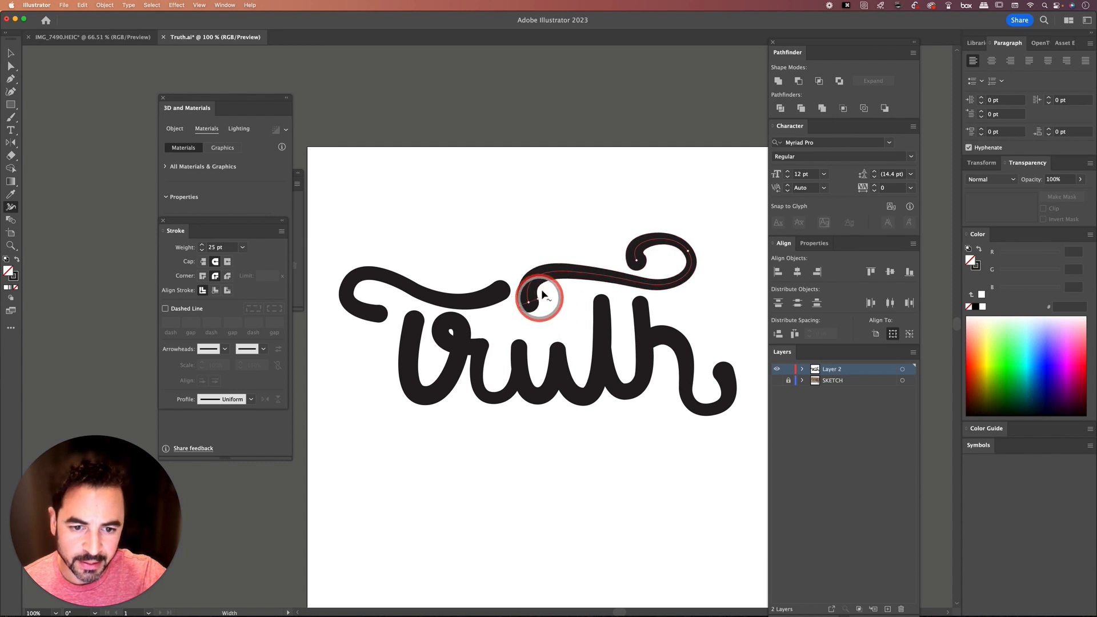
key(shift+super+a)
key(v)
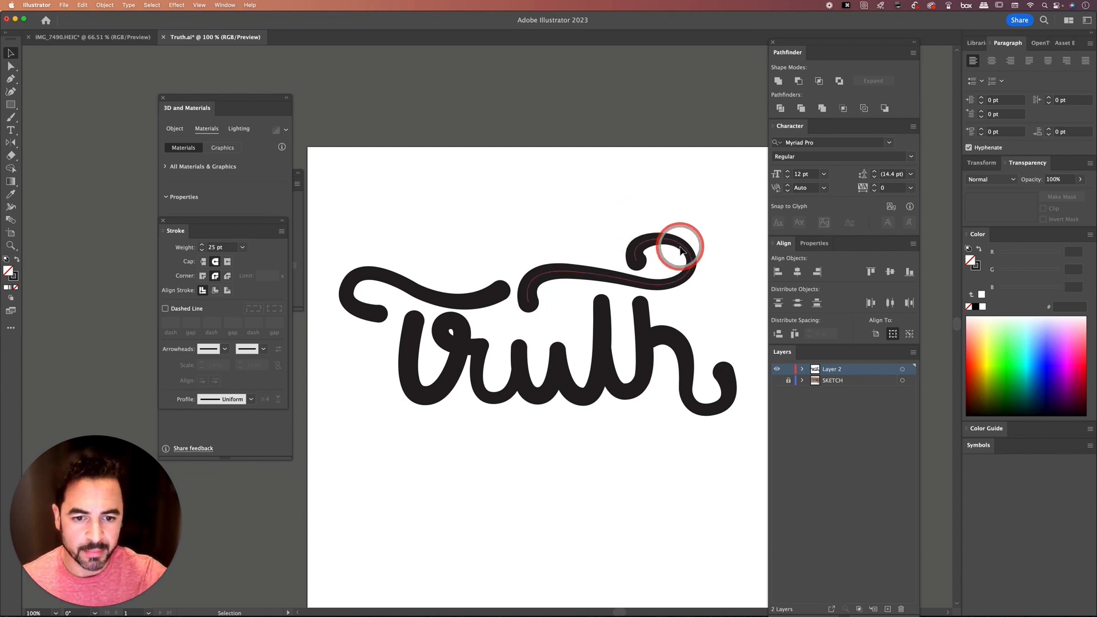
drag(681, 250, 682, 252)
click(562, 214)
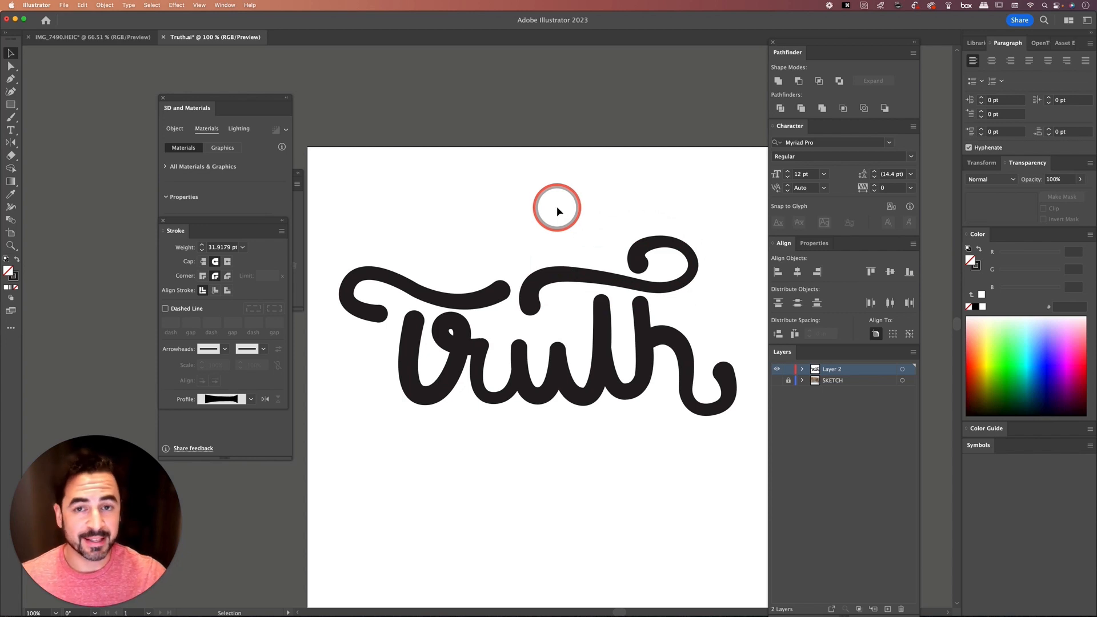
Extend the lower end of the left crossbar's hook slightly toward the first t with Direct Selection, and deselect it.
key(a)
click(370, 324)
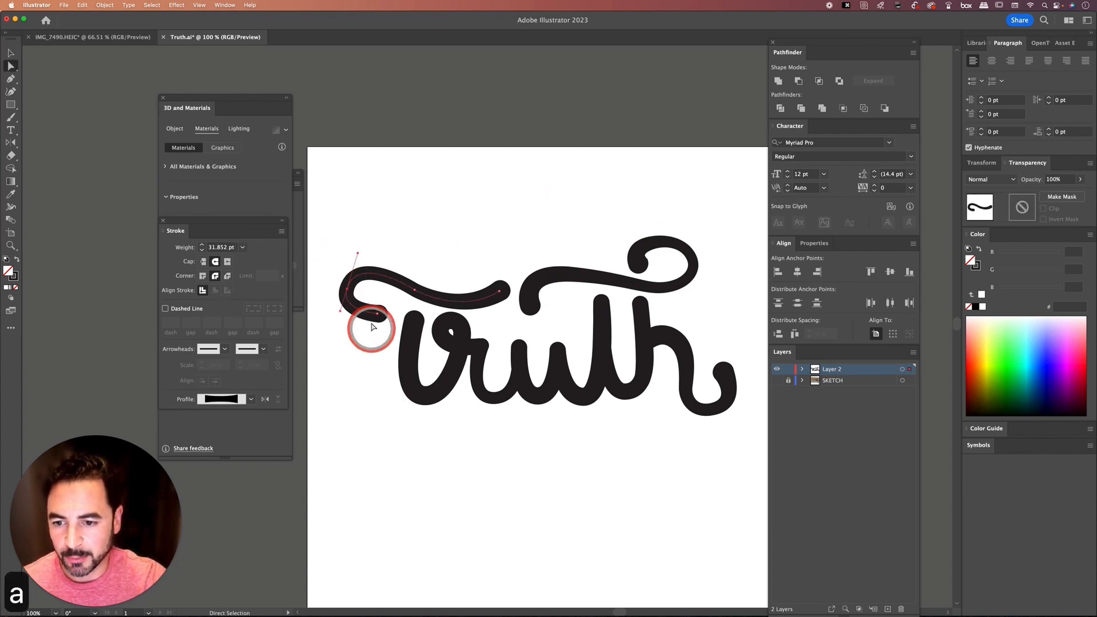
drag(373, 326, 337, 318)
click(458, 220)
click(371, 357)
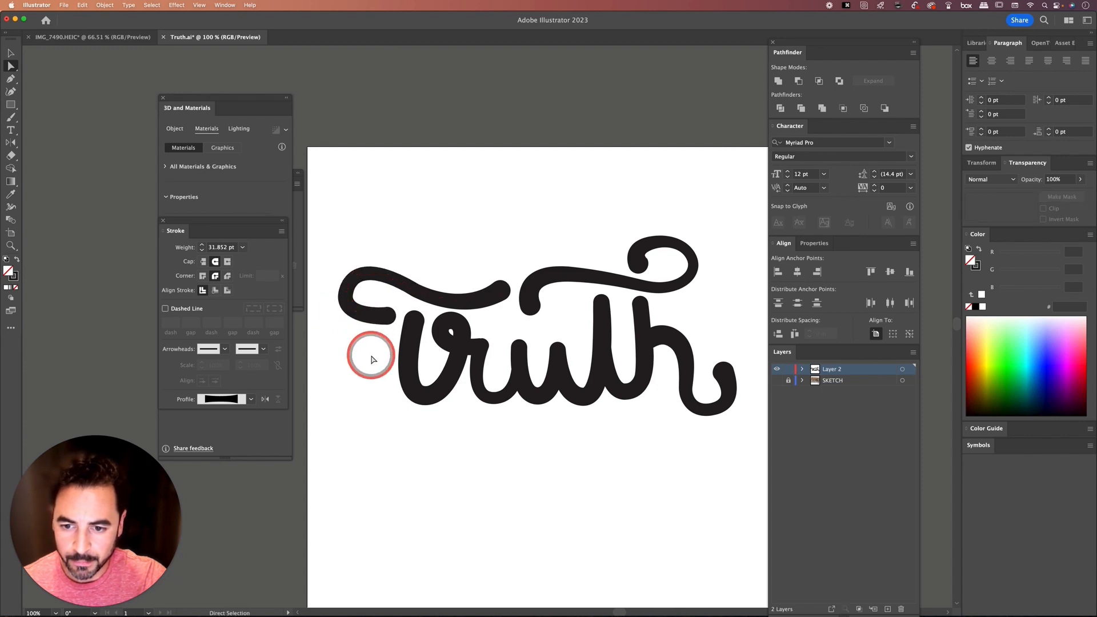
Adjust the curve handles around the left crossbar's middle anchor to smooth its dip, and deselect the path.
click(414, 290)
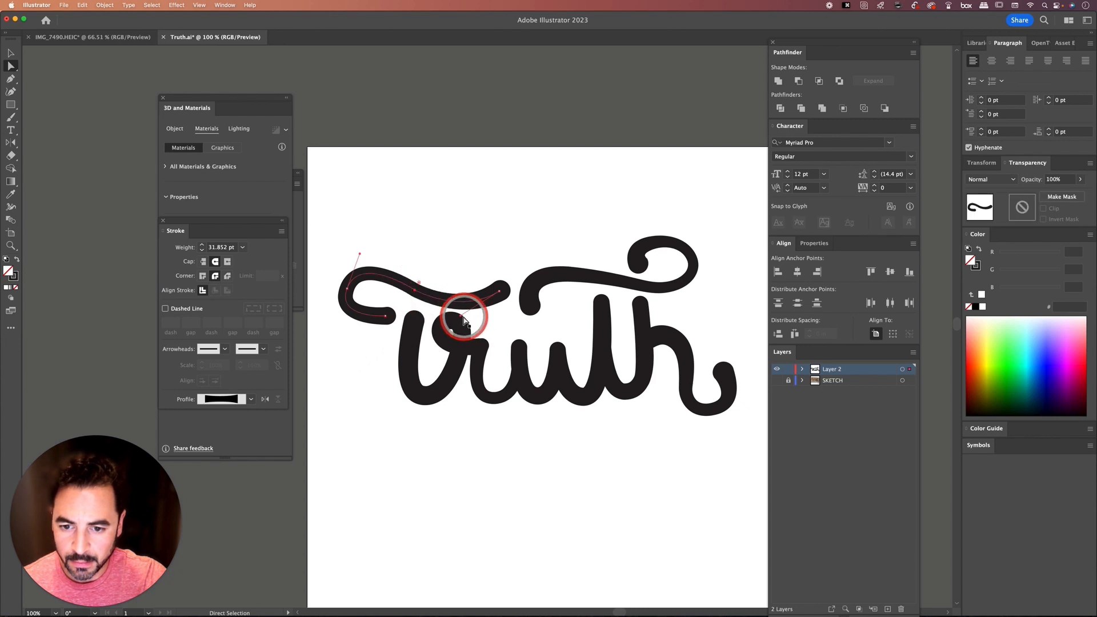
drag(461, 316, 460, 313)
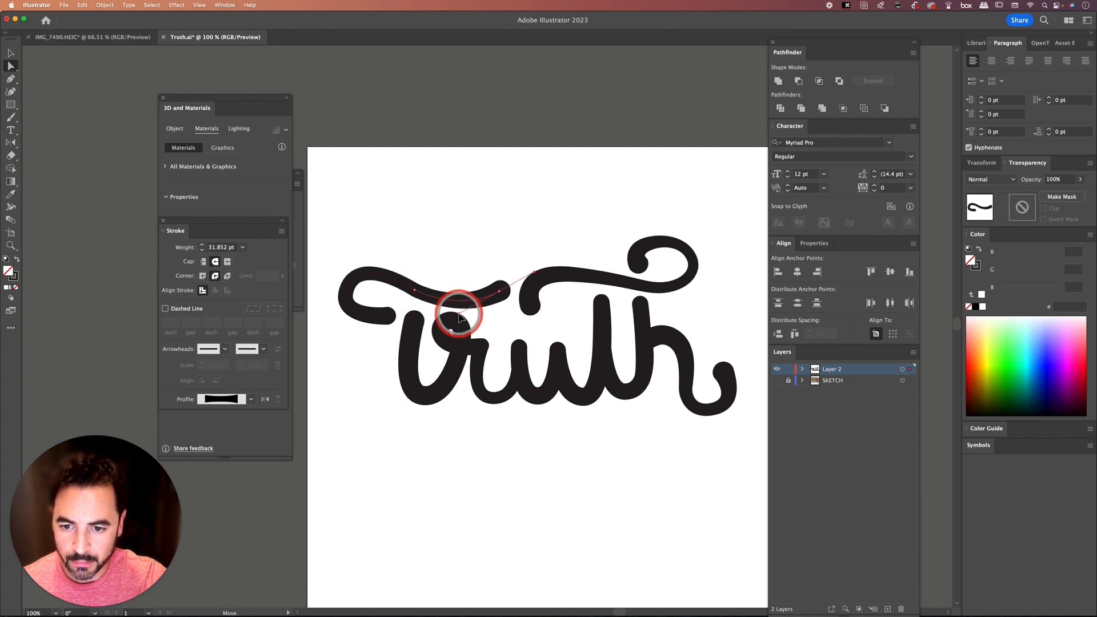
click(418, 289)
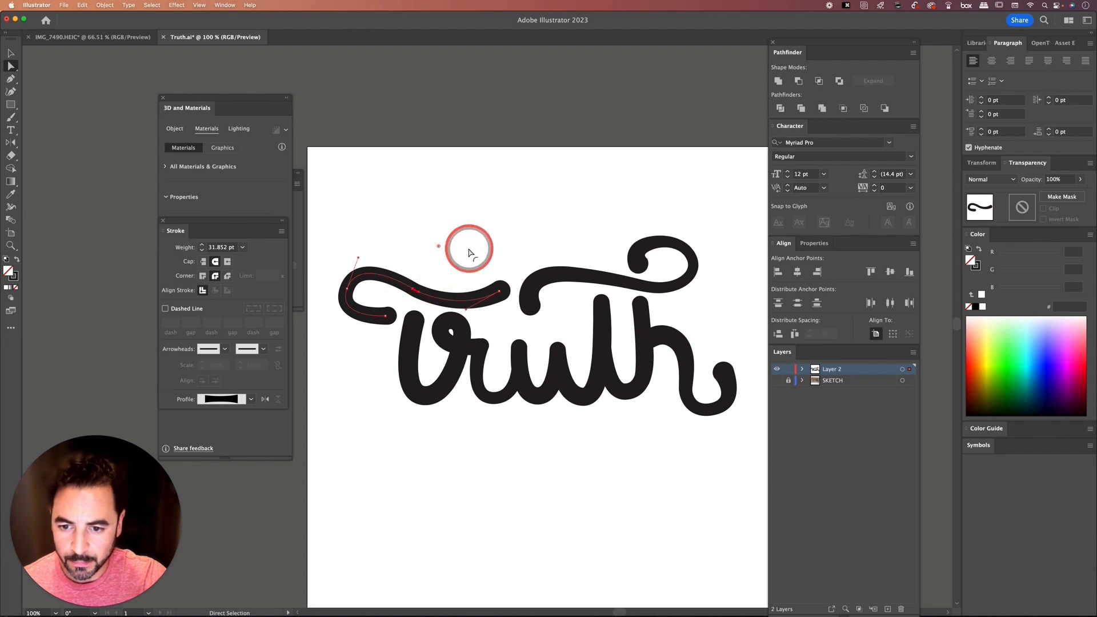
key(super+shift+a)
key(v)
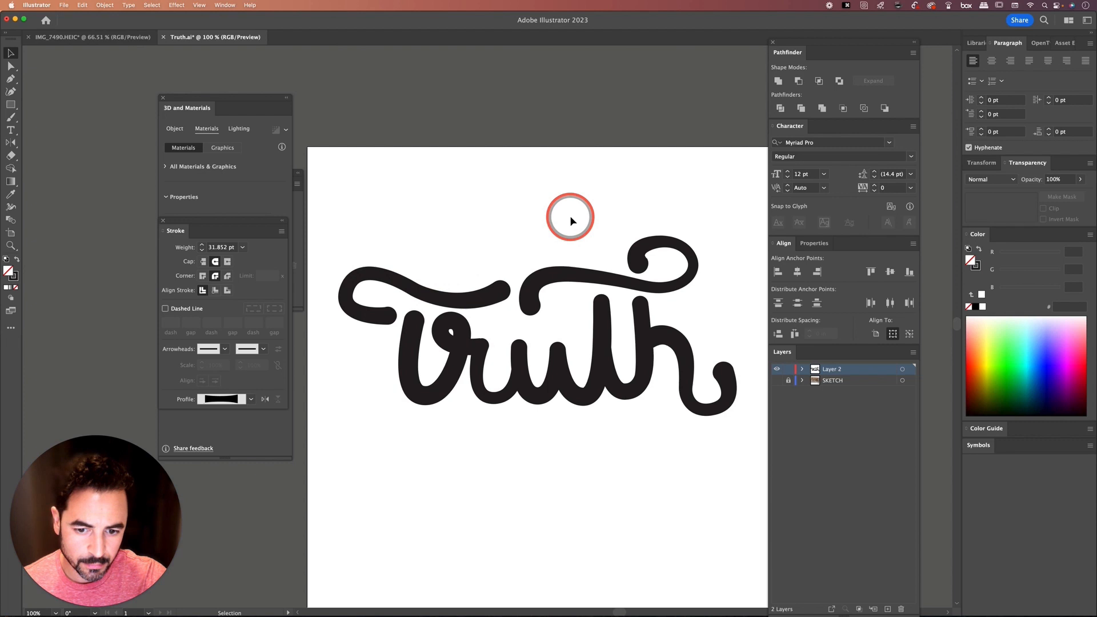
Adjust the stroke thickness at the bottom curve of the r with the Width tool, and deselect the letter path.
key(a)
click(500, 402)
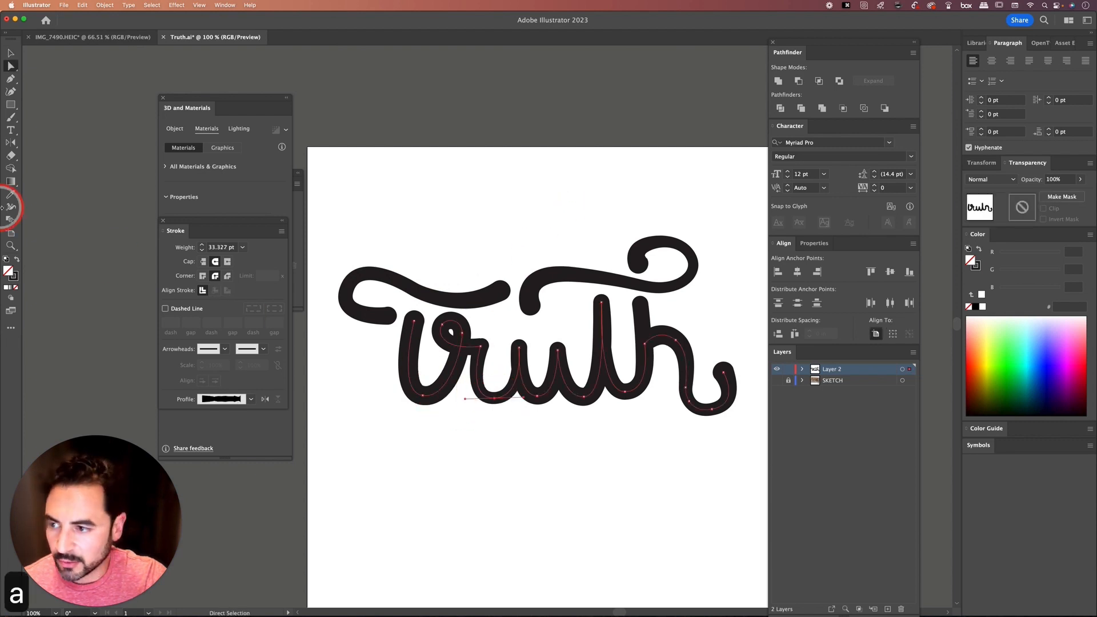
key(shift+w)
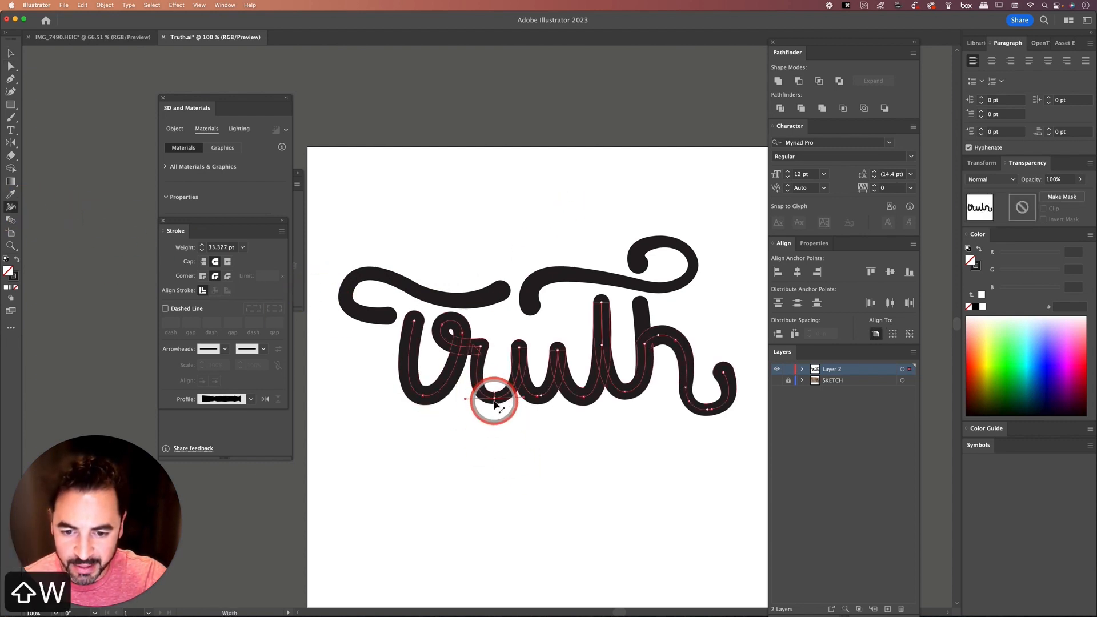
drag(493, 400, 496, 410)
key(shift+super+a)
key(v)
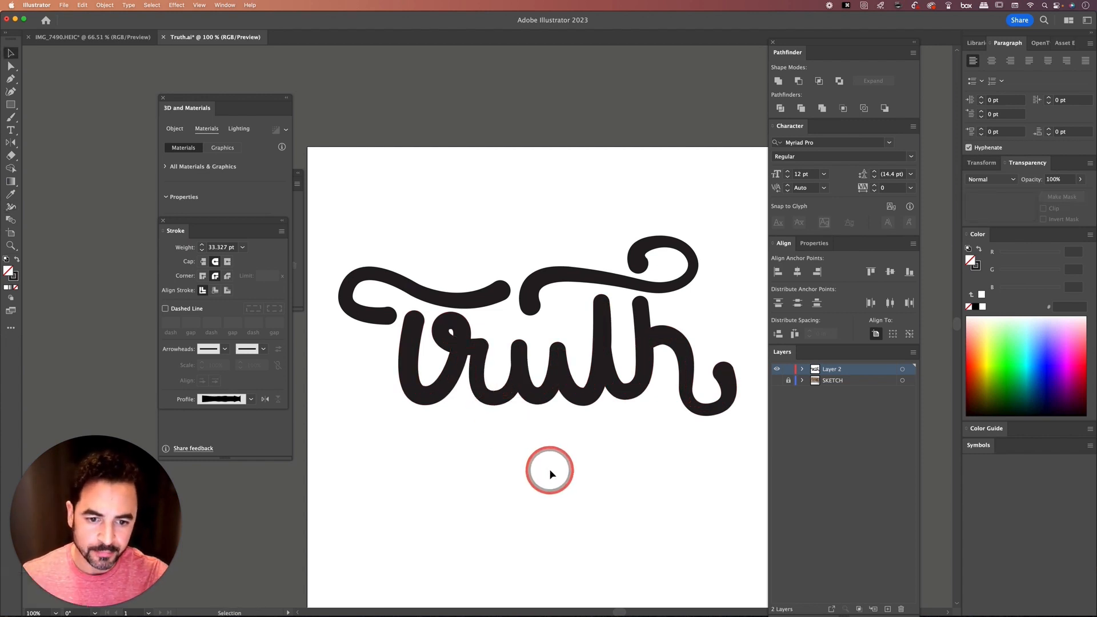
Copy all the lettering paths, and keep the originals on a locked, hidden layer renamed STROKE.
drag(734, 458, 345, 184)
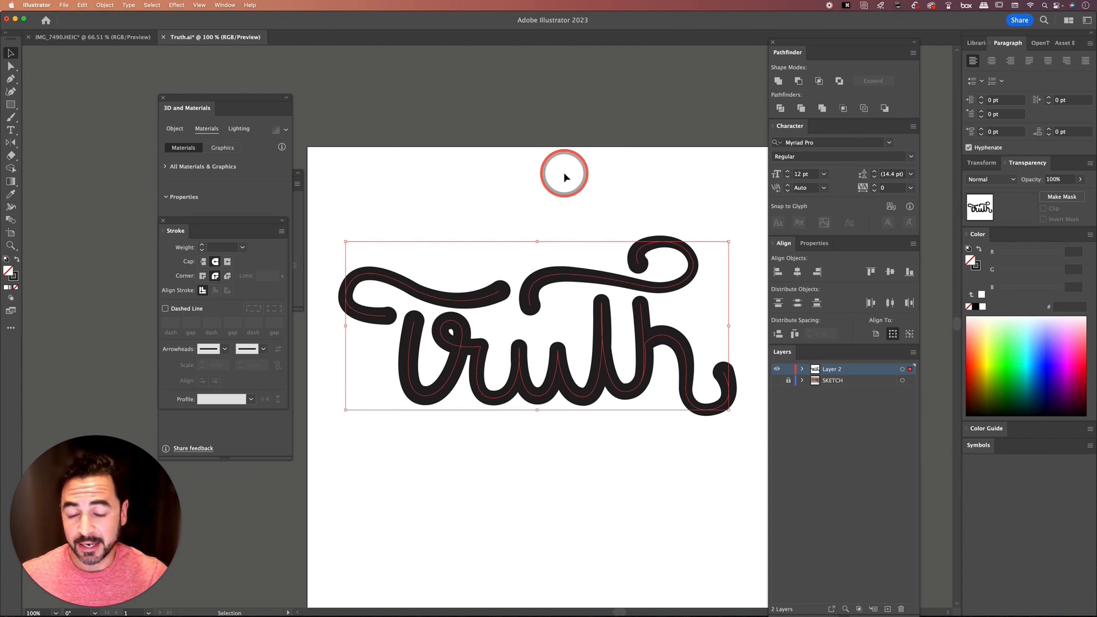
key(super+c)
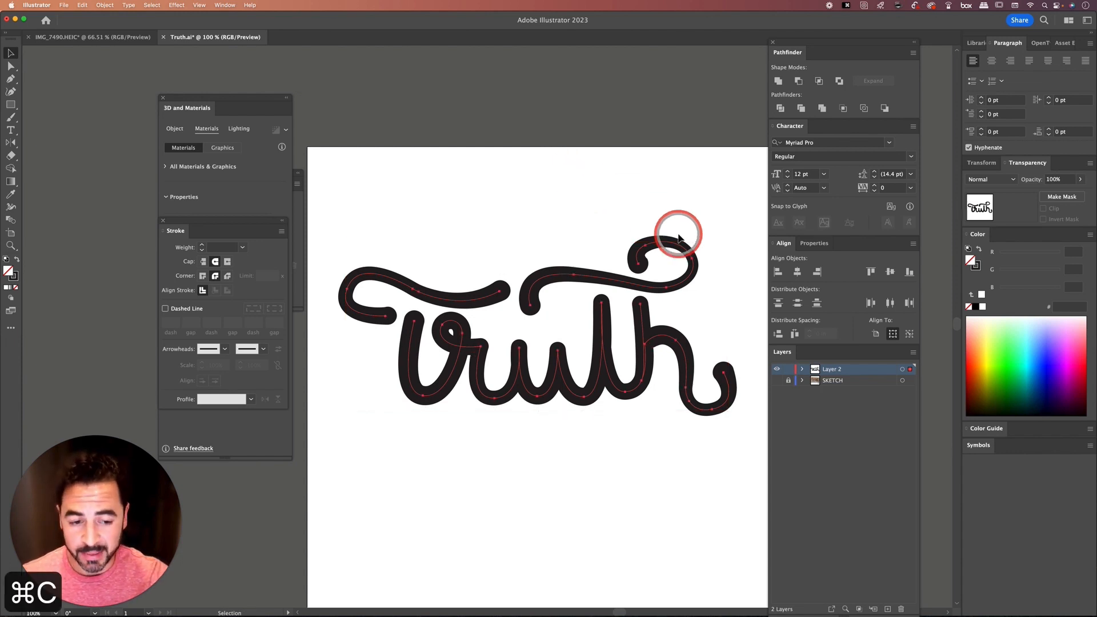
double_click(829, 370)
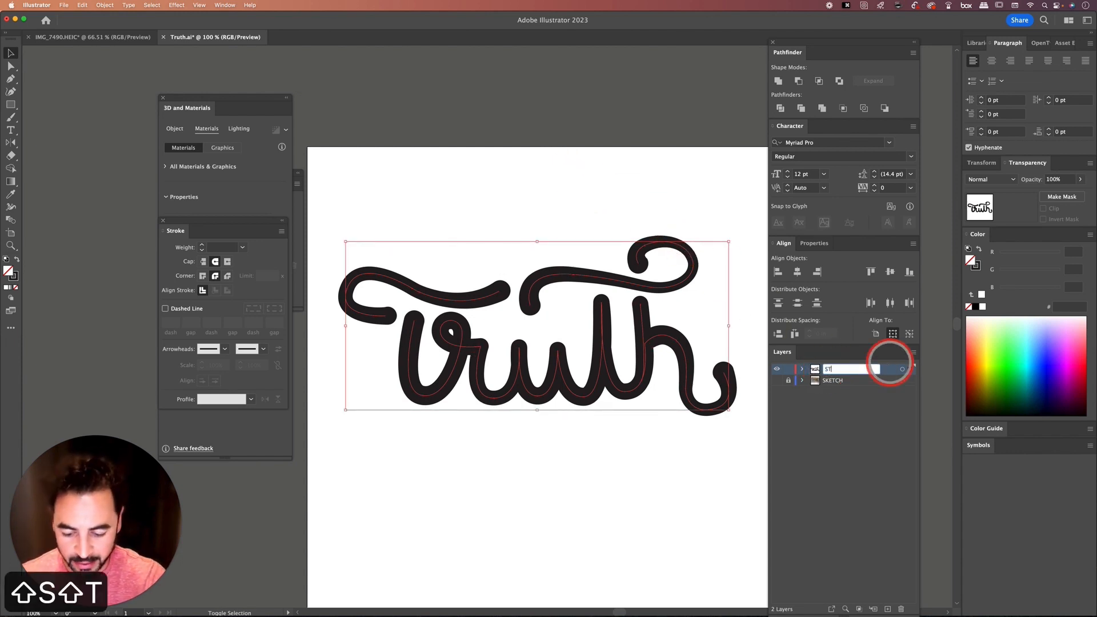
text(STROKE)
key(Return)
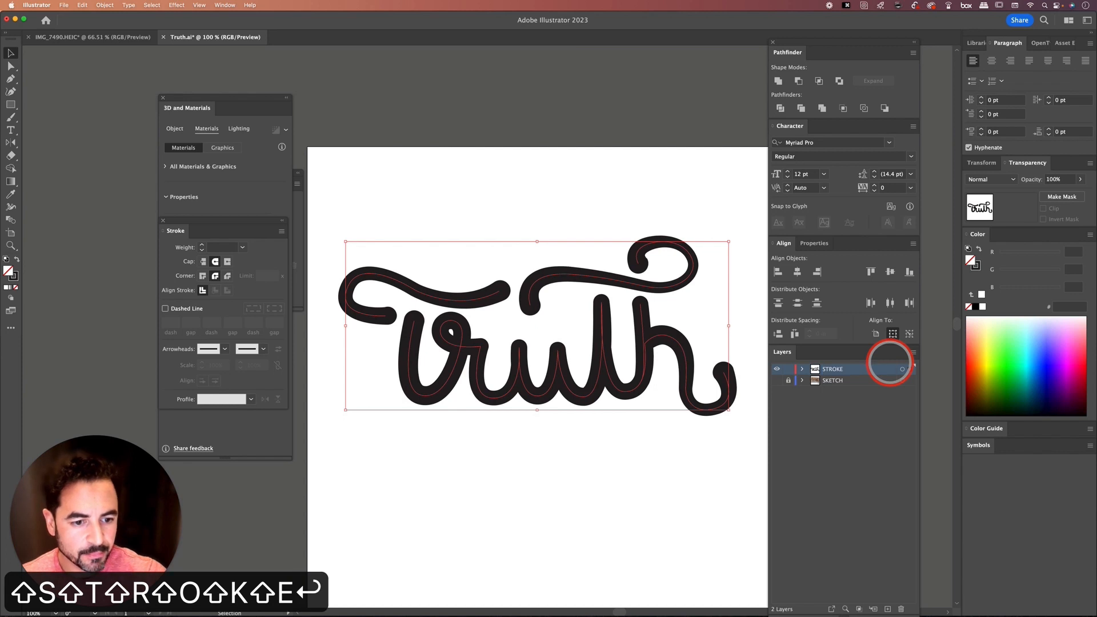
click(788, 370)
click(776, 370)
Paste the copied lettering in front at its original position on a new layer named MERGED.
click(887, 609)
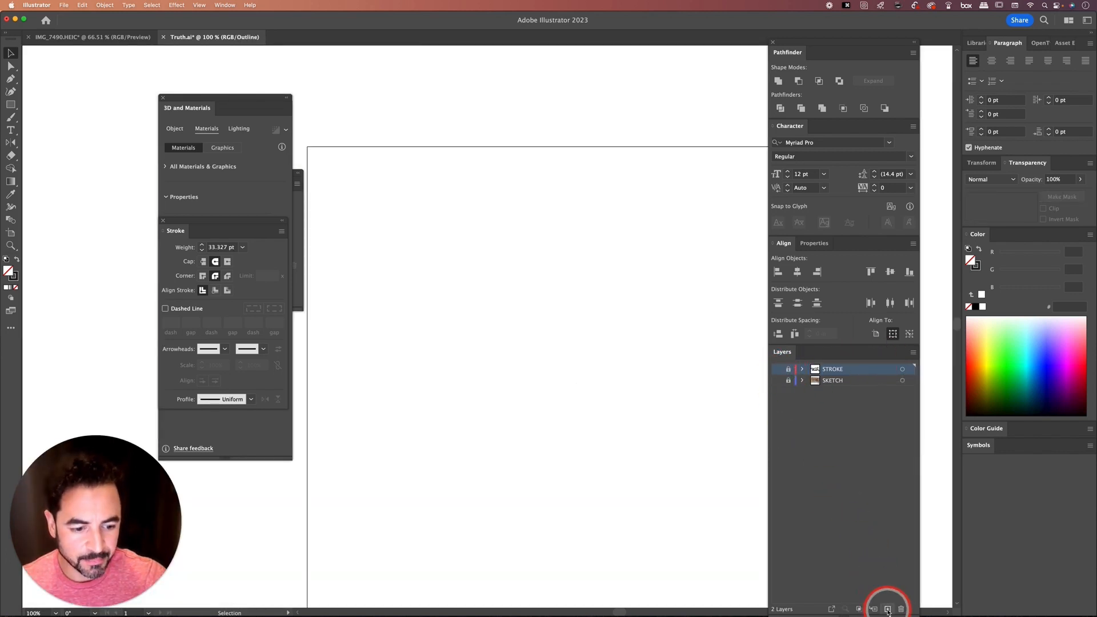
key(super+f)
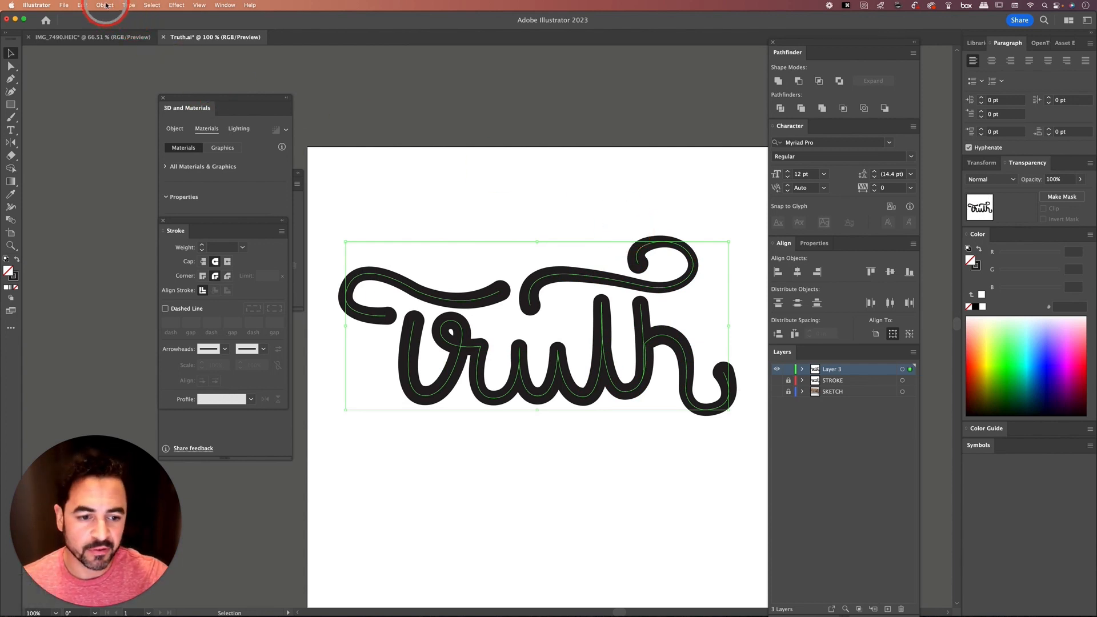
click(831, 368)
text(MERGED)
key(Return)
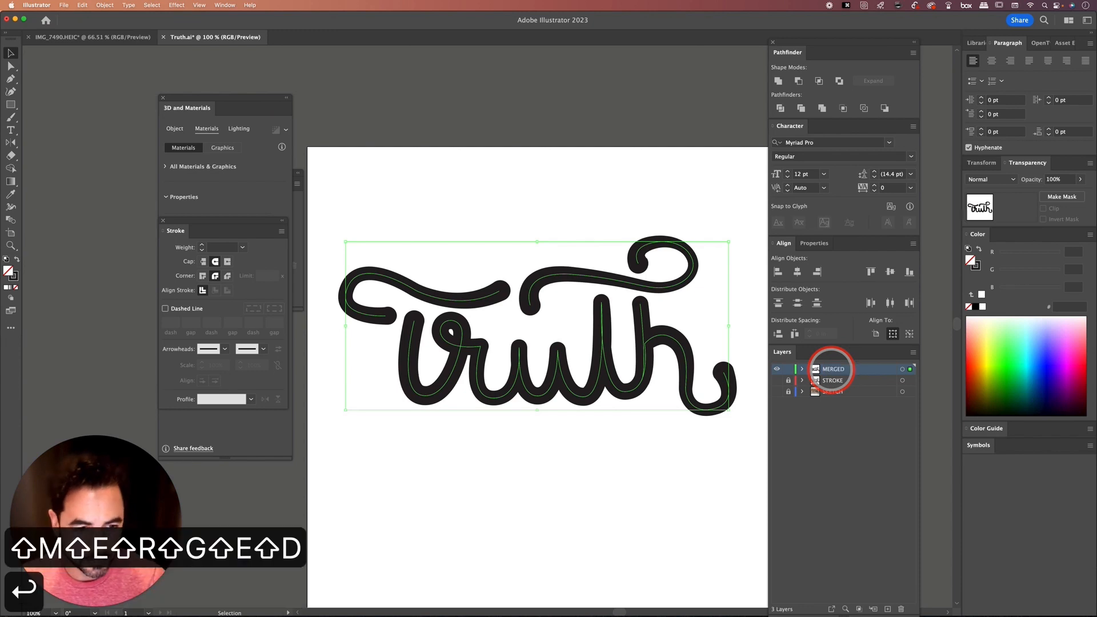
Expand the appearance of the lettering strokes on the MERGED layer into filled outlines.
click(108, 5)
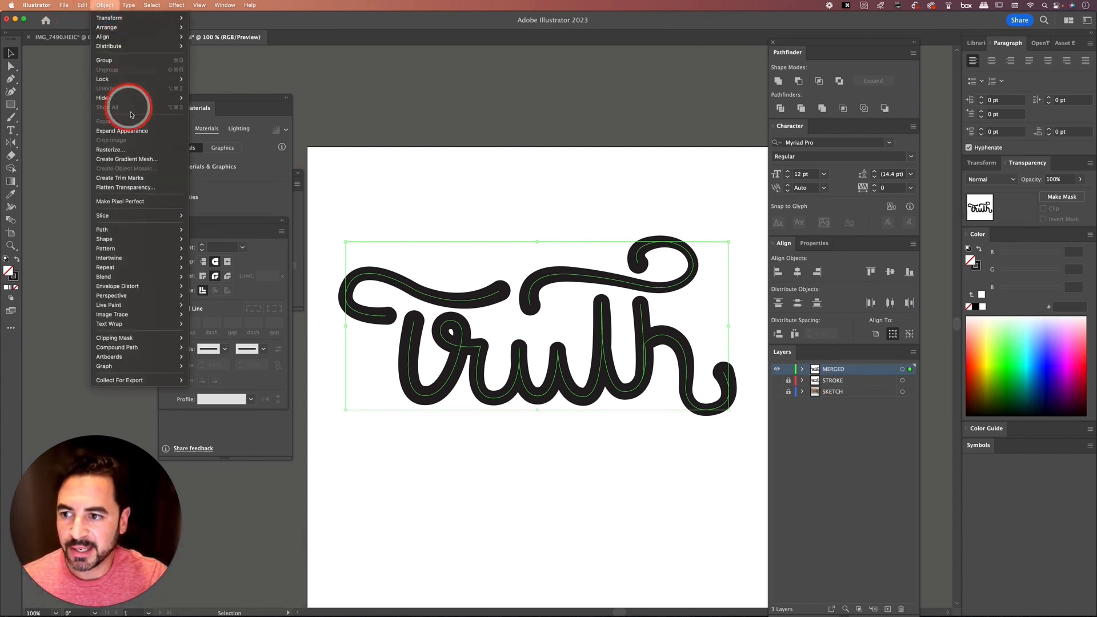
click(125, 131)
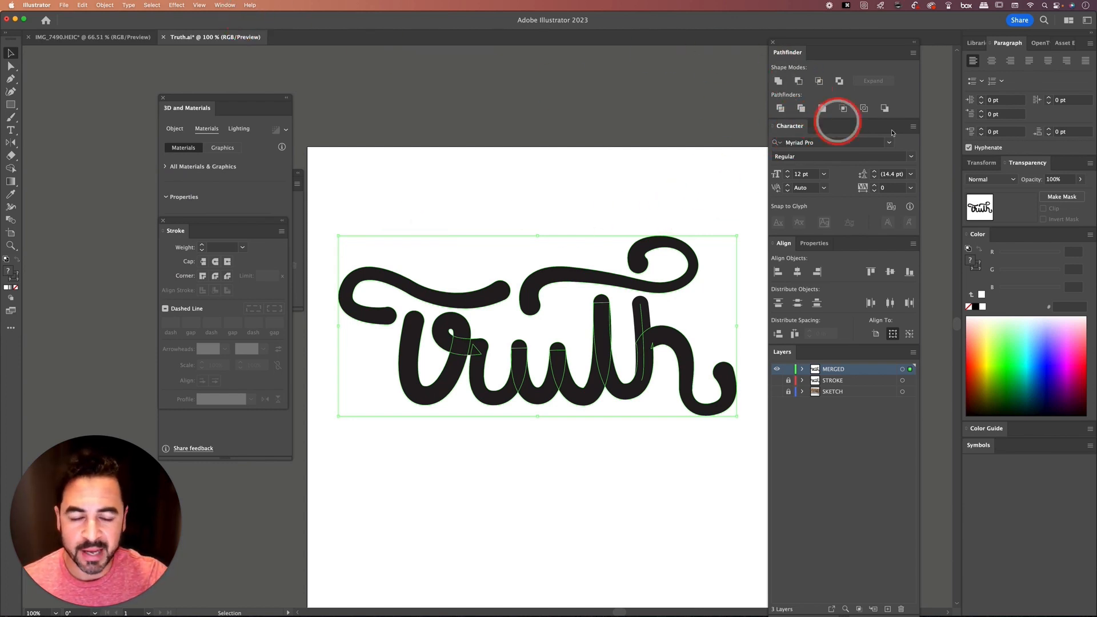
Try to combine the expanded lettering outlines with the Pathfinder Merge operation, undo it, and deselect everything.
click(226, 4)
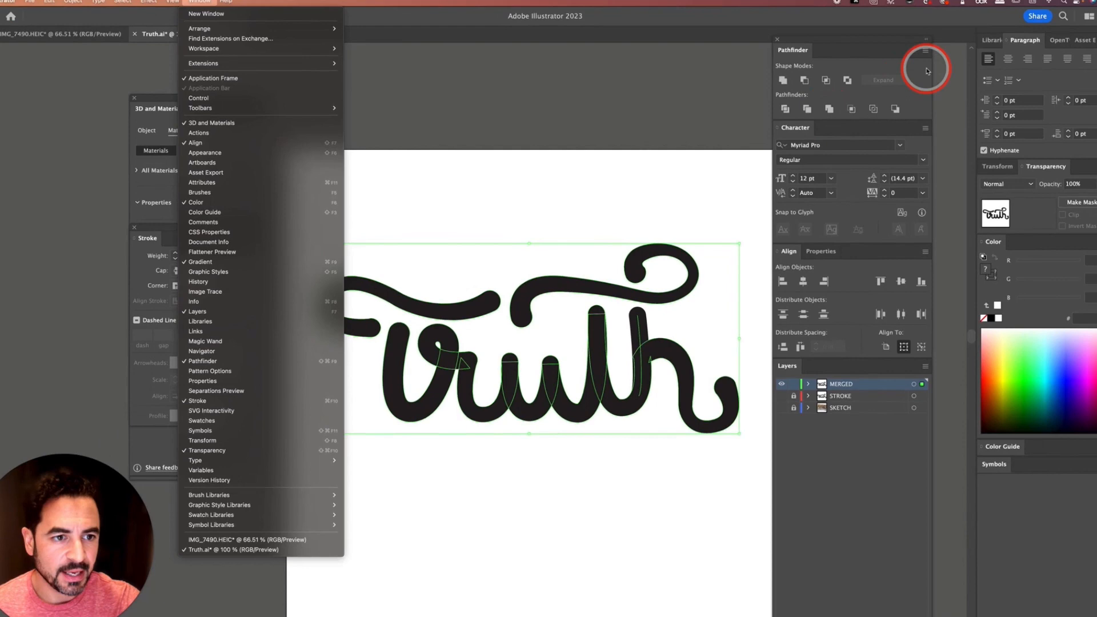
click(907, 76)
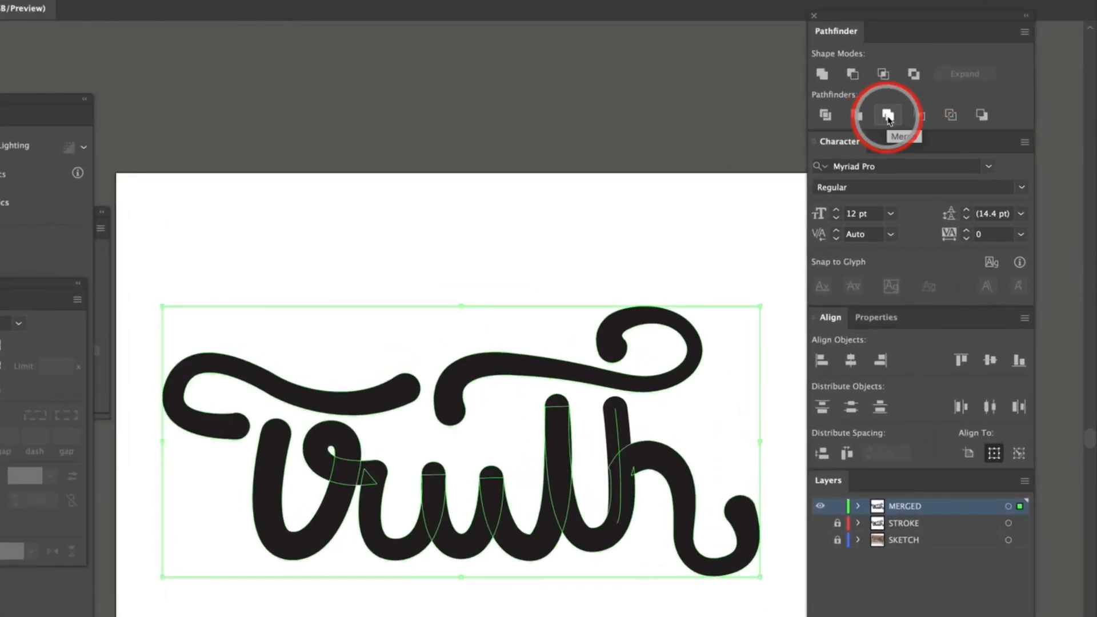
click(887, 116)
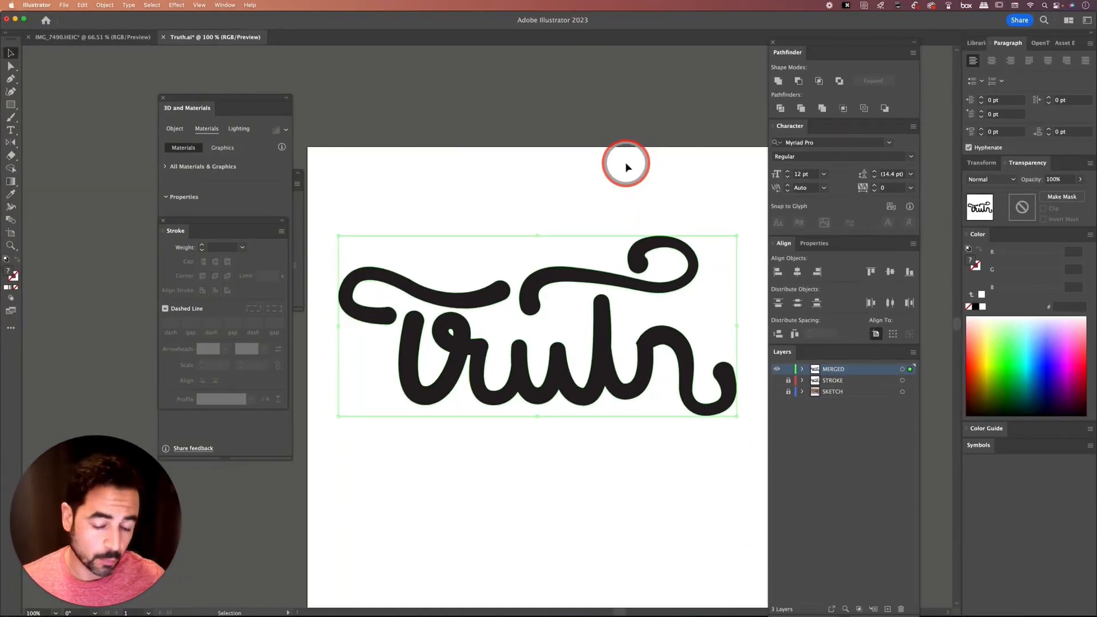
key(super+z)
key(shift+super+a)
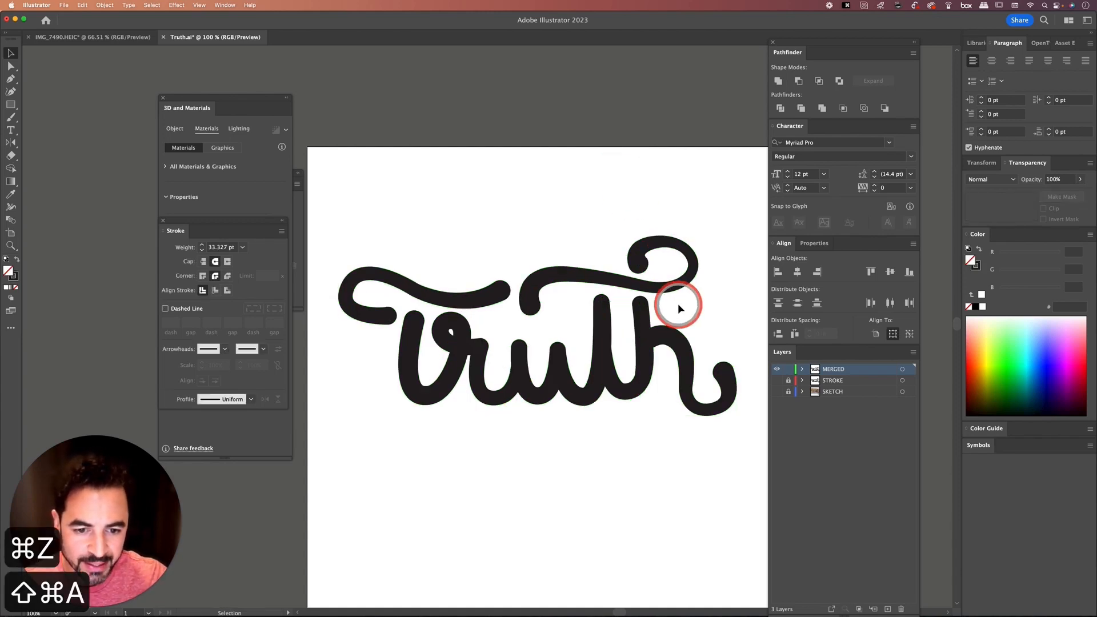
Expand the fill and stroke of the h's vertical stem into an outline shape, and deselect it.
key(v)
click(640, 317)
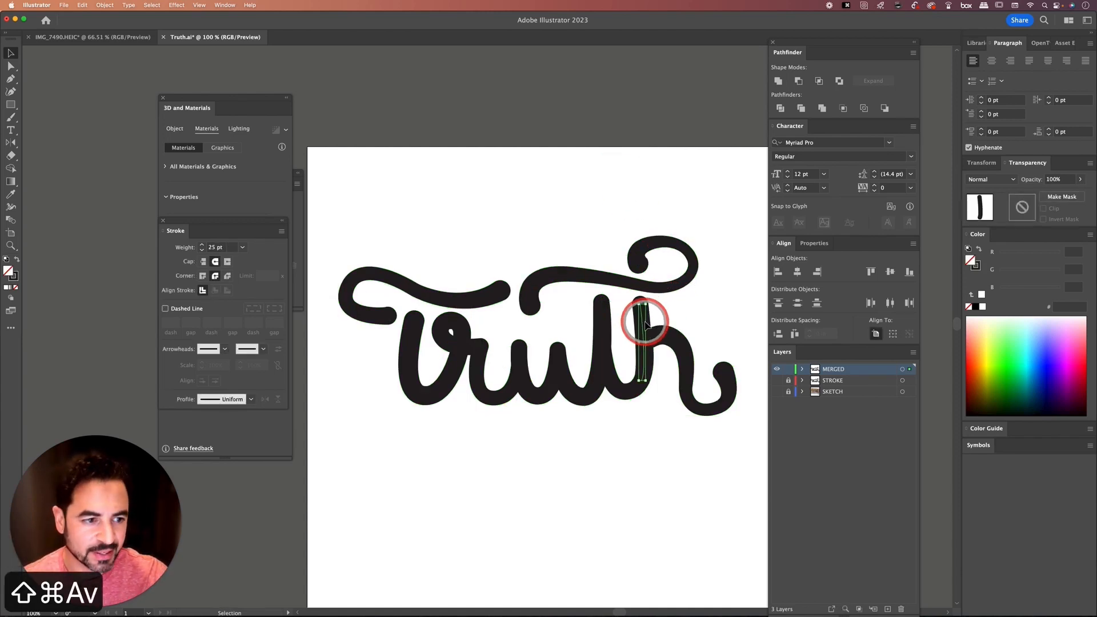
click(105, 4)
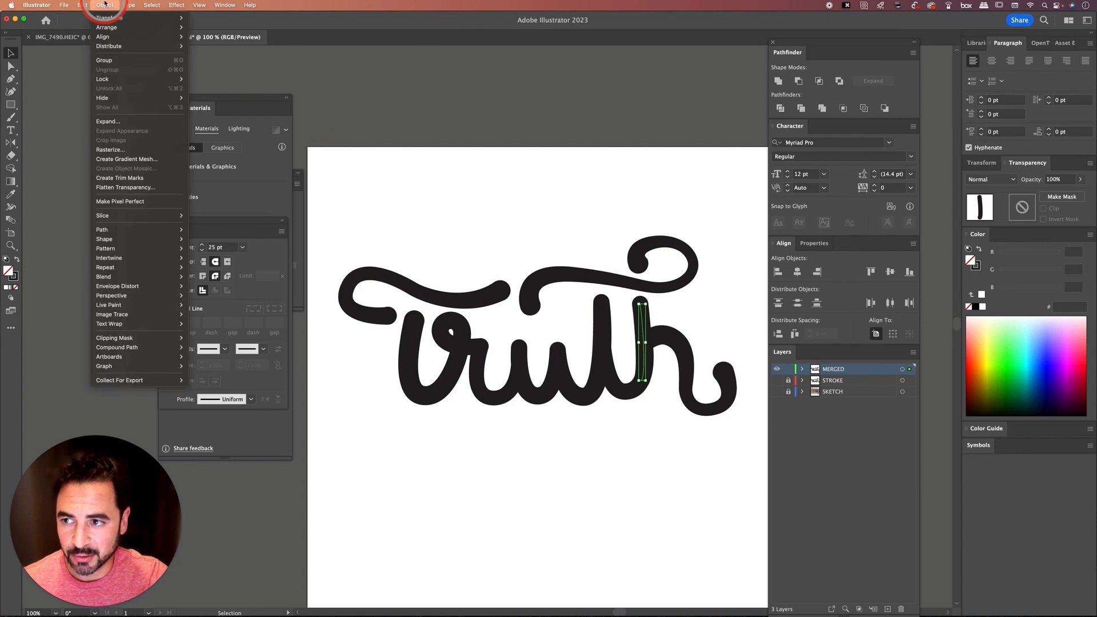
click(121, 121)
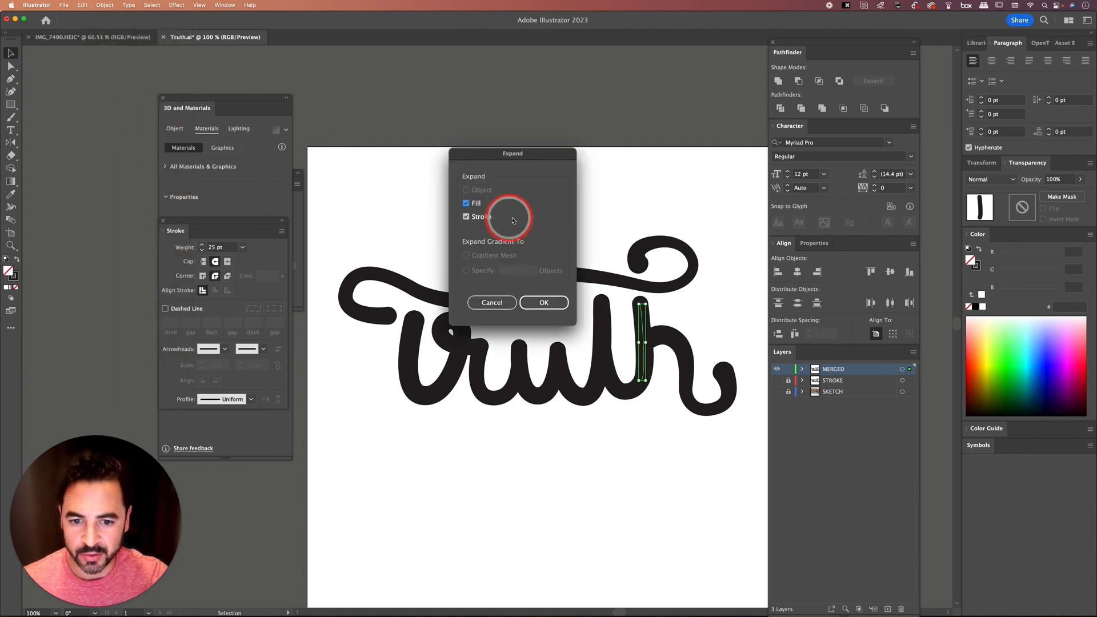
click(543, 302)
click(678, 189)
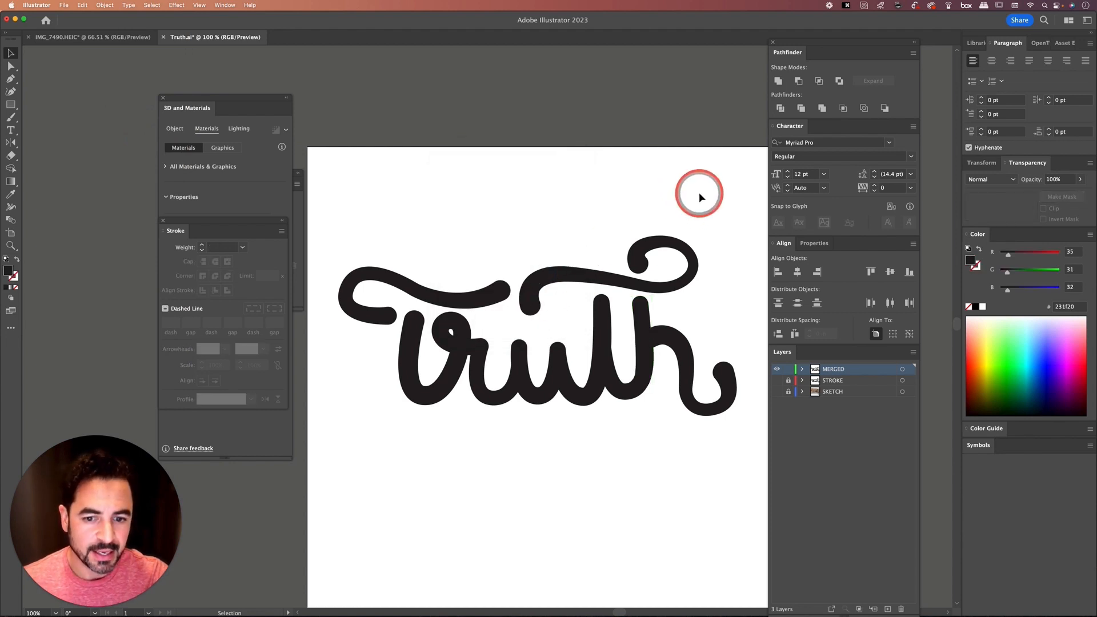
Select all the lettering outlines and combine them with the Pathfinder Merge operation.
drag(697, 191, 355, 437)
click(792, 231)
click(831, 114)
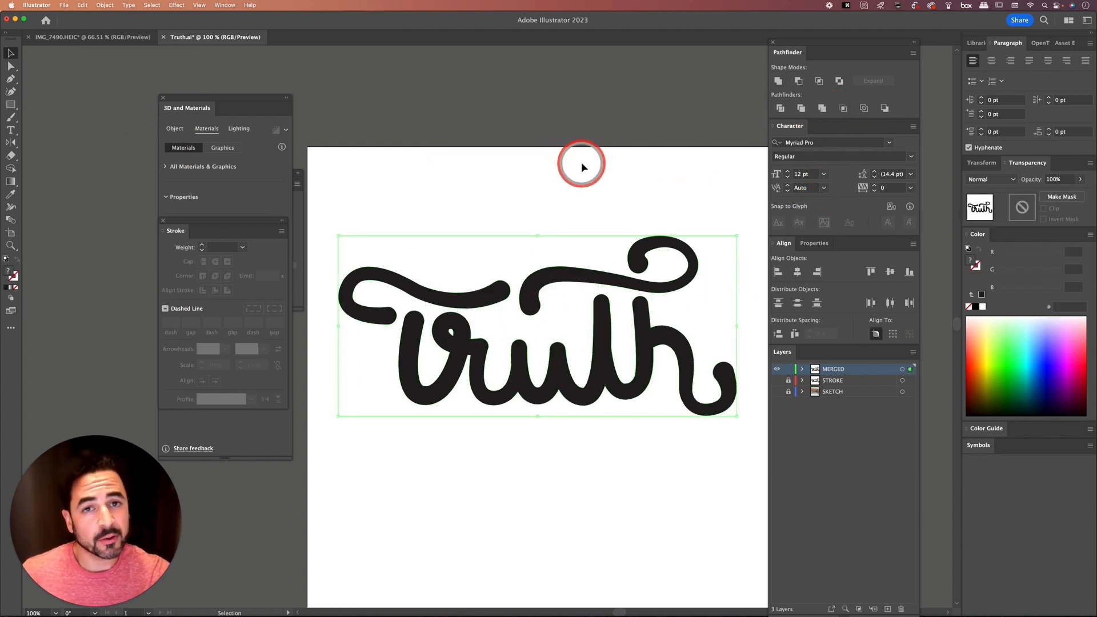
Try out several fill colours on the merged lettering and settle on blue 0095bb.
click(1048, 376)
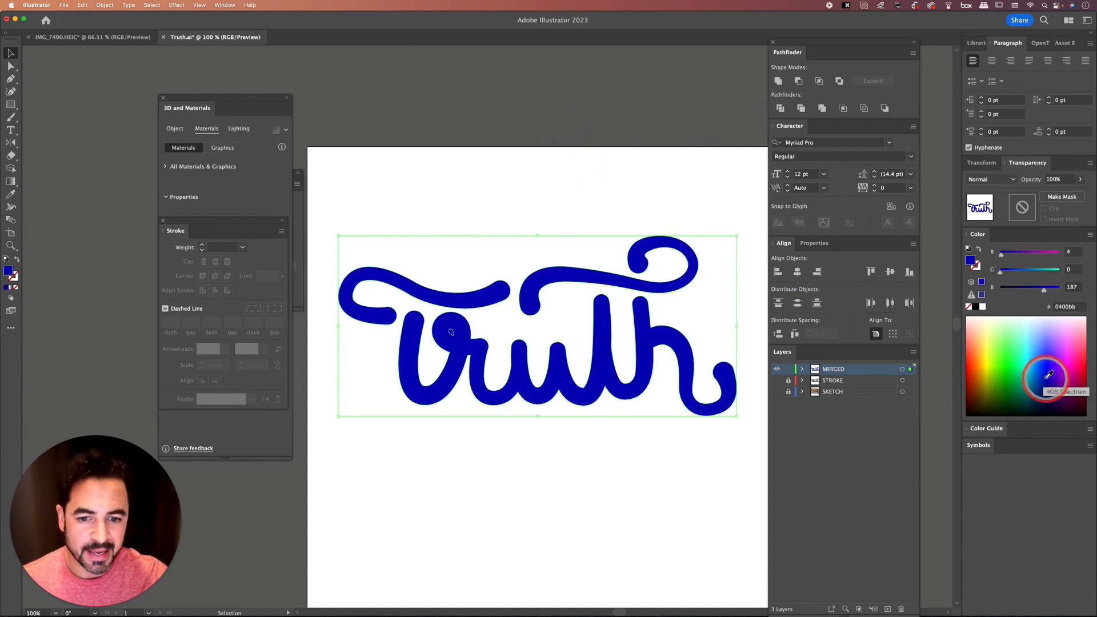
click(990, 374)
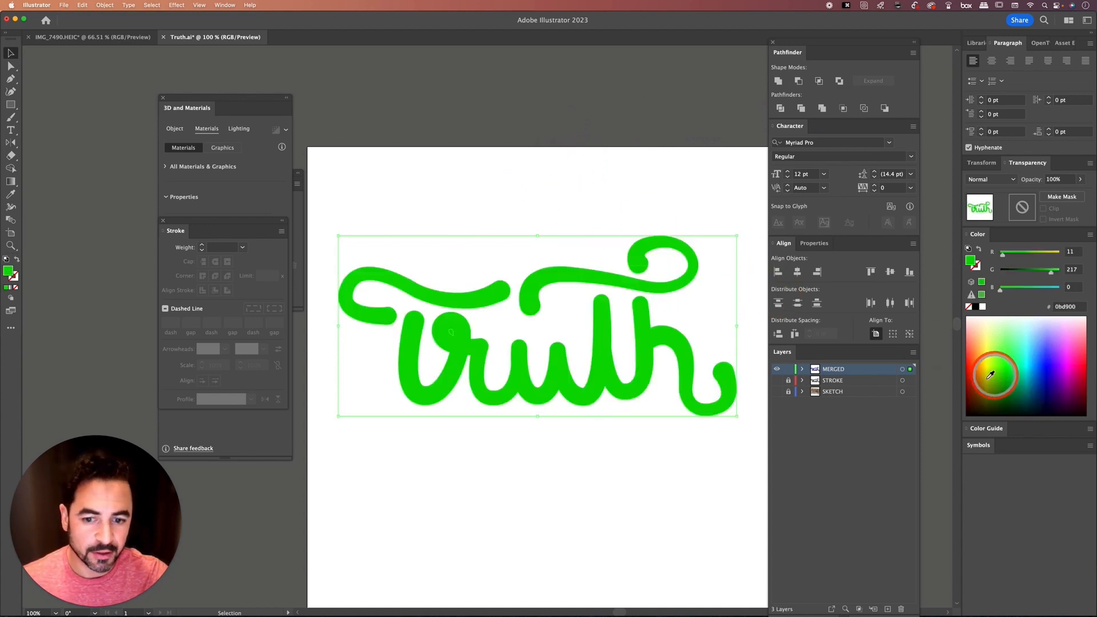
click(1058, 380)
click(1066, 394)
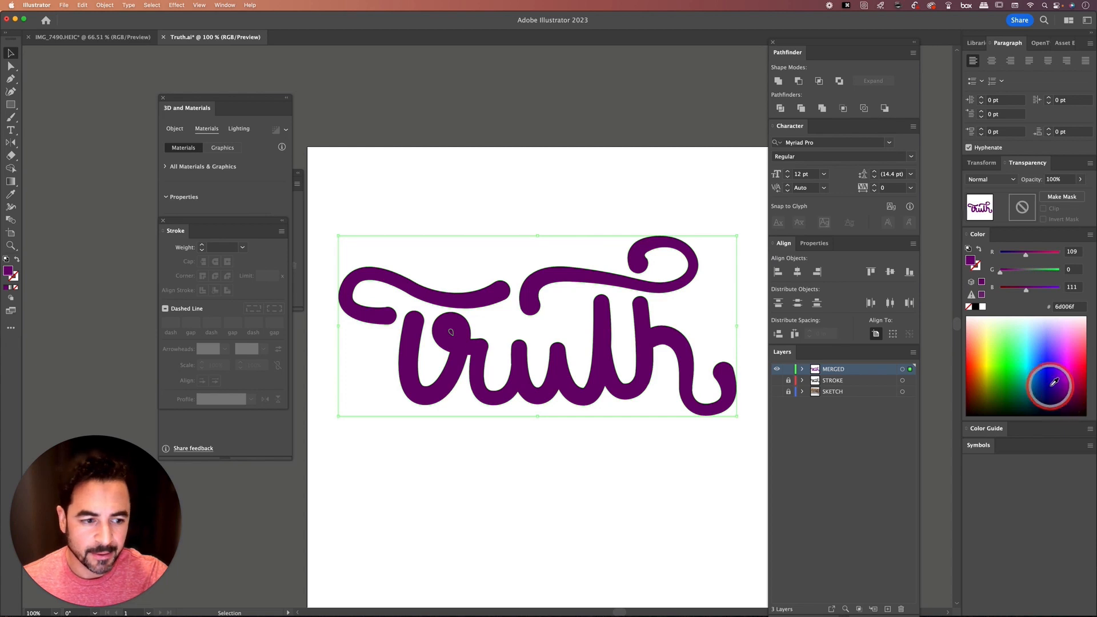
click(1051, 386)
click(1031, 376)
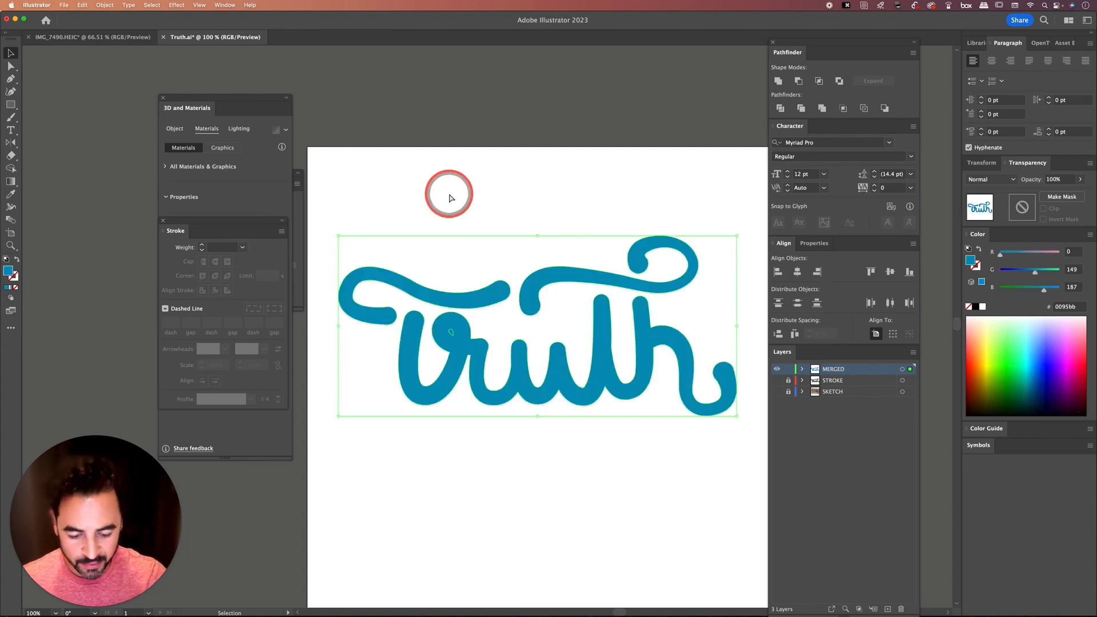
Delete the small teardrop-shaped piece that fills the loop between the first t and the r.
key(super+equal)
key(super+equal)
key(super+equal)
key(space)
drag(350, 251, 561, 223)
key(super+equal)
key(space)
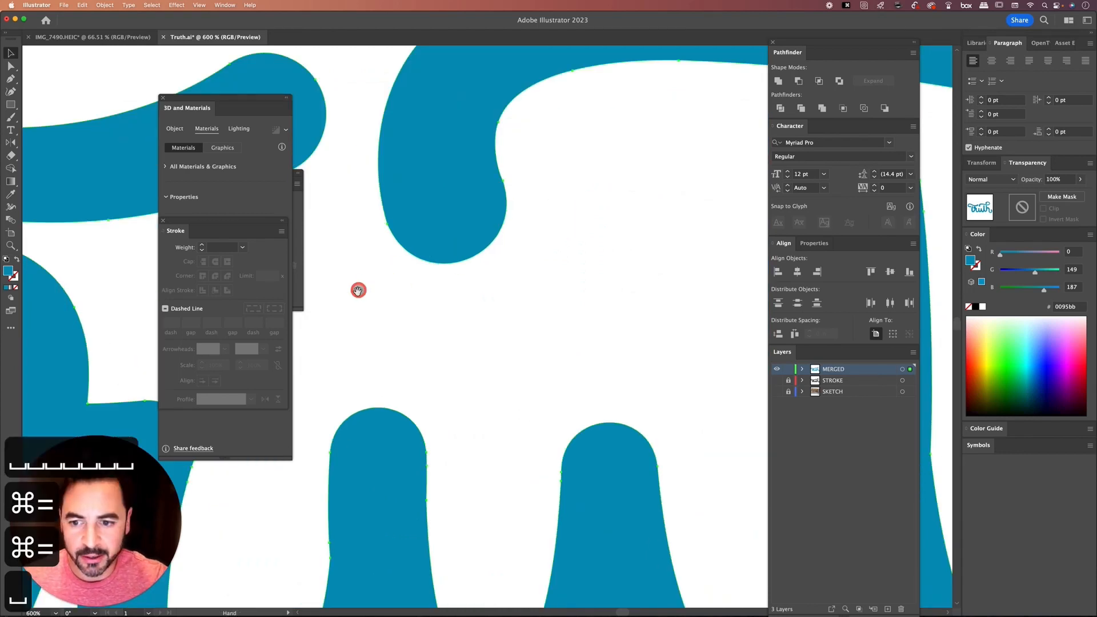
drag(358, 289, 657, 222)
key(space)
drag(370, 340, 587, 226)
key(shift+super+a)
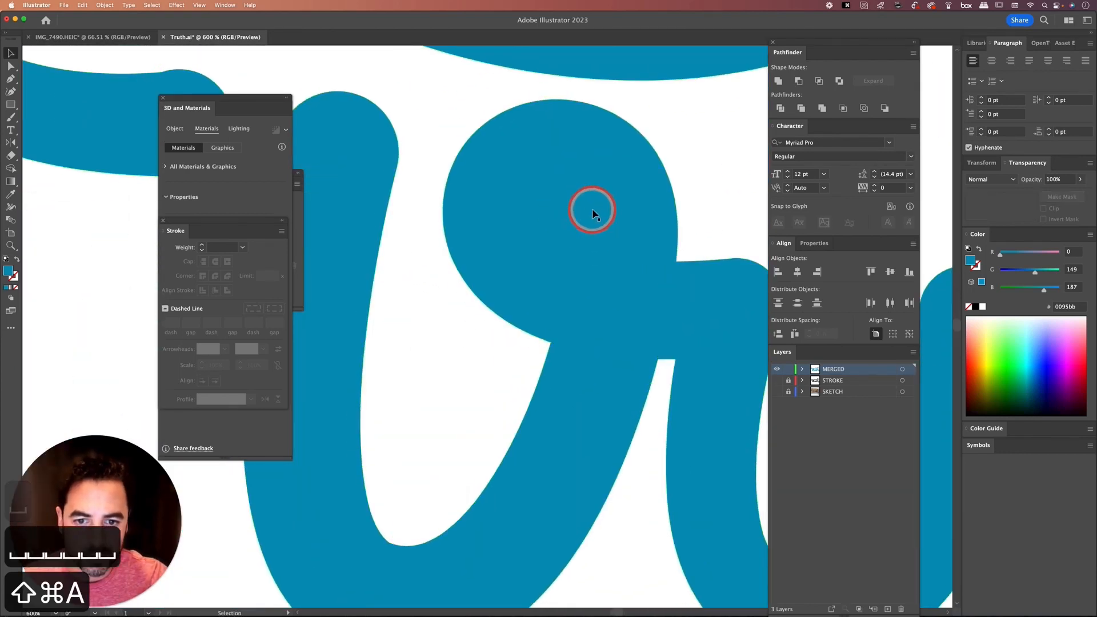
click(558, 221)
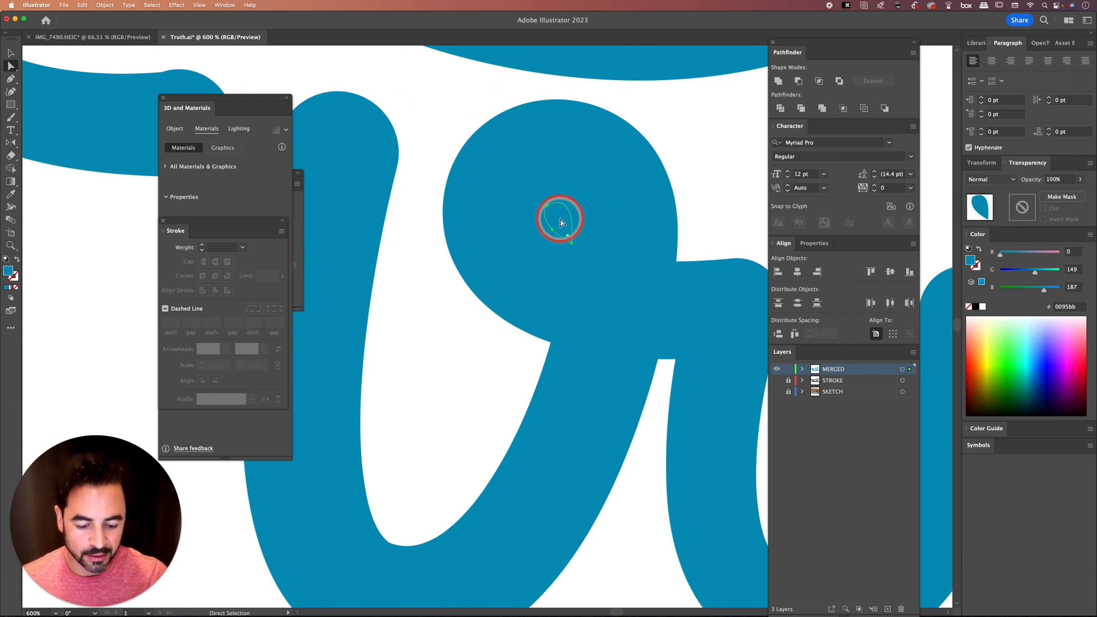
key(BackSpace)
key(super+0)
key(v)
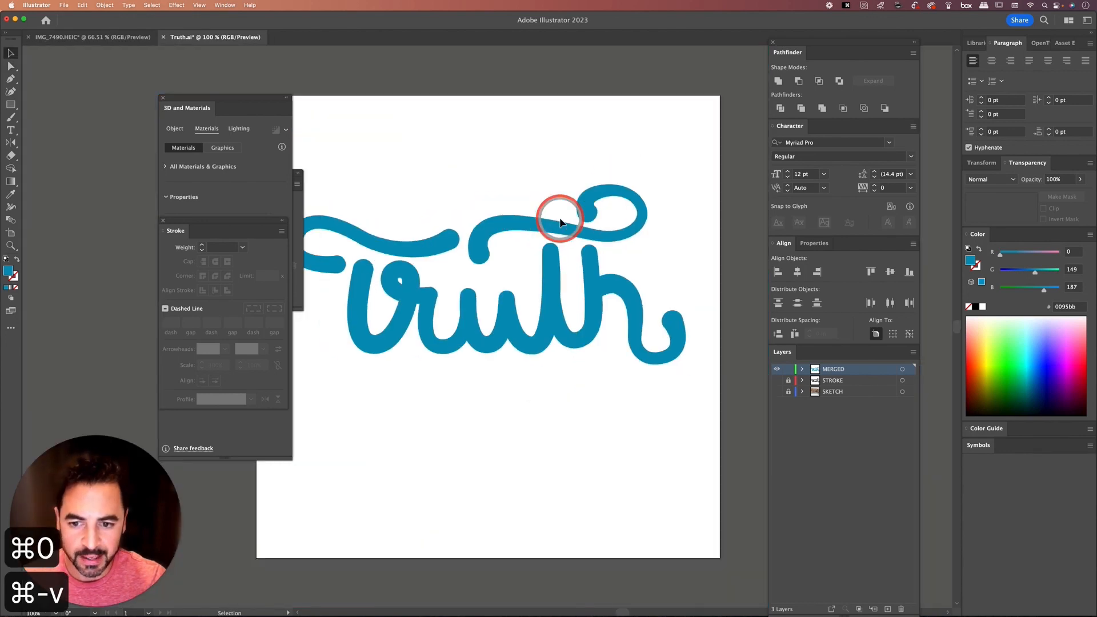
Recolour the merged lettering red ff0000, nudge it slightly on the artboard, and deselect it.
drag(559, 222, 576, 228)
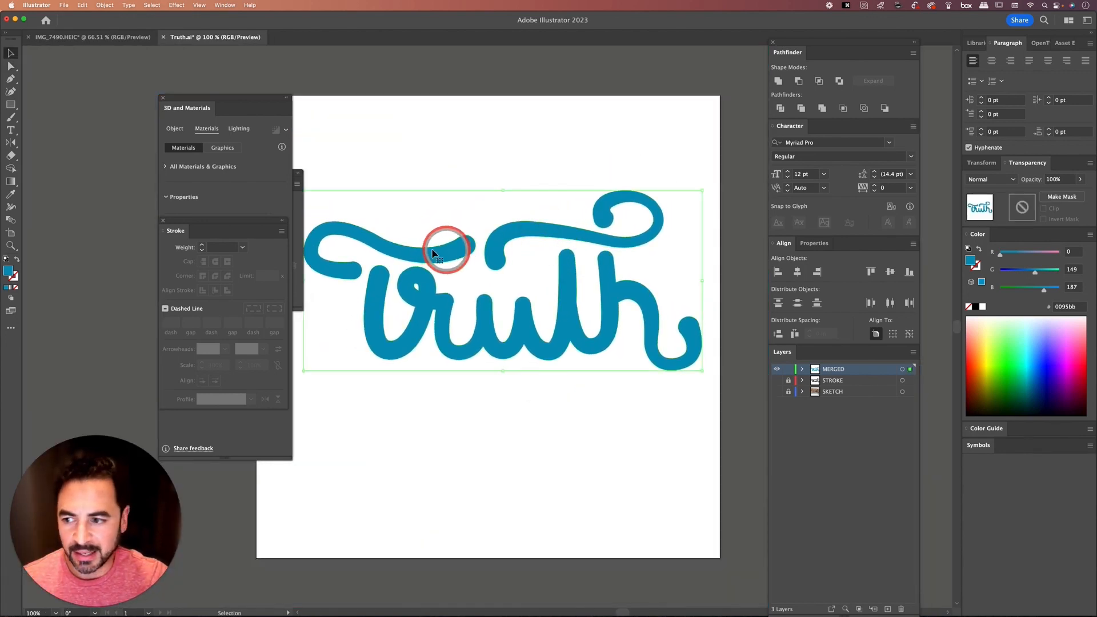
click(974, 308)
drag(1000, 252, 1060, 252)
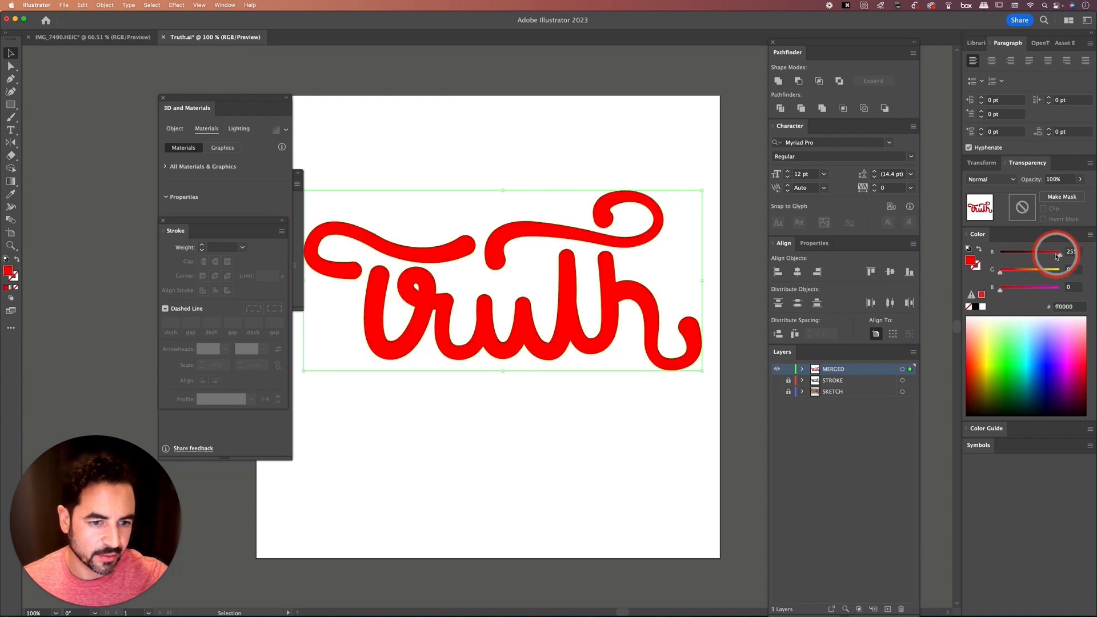
click(584, 175)
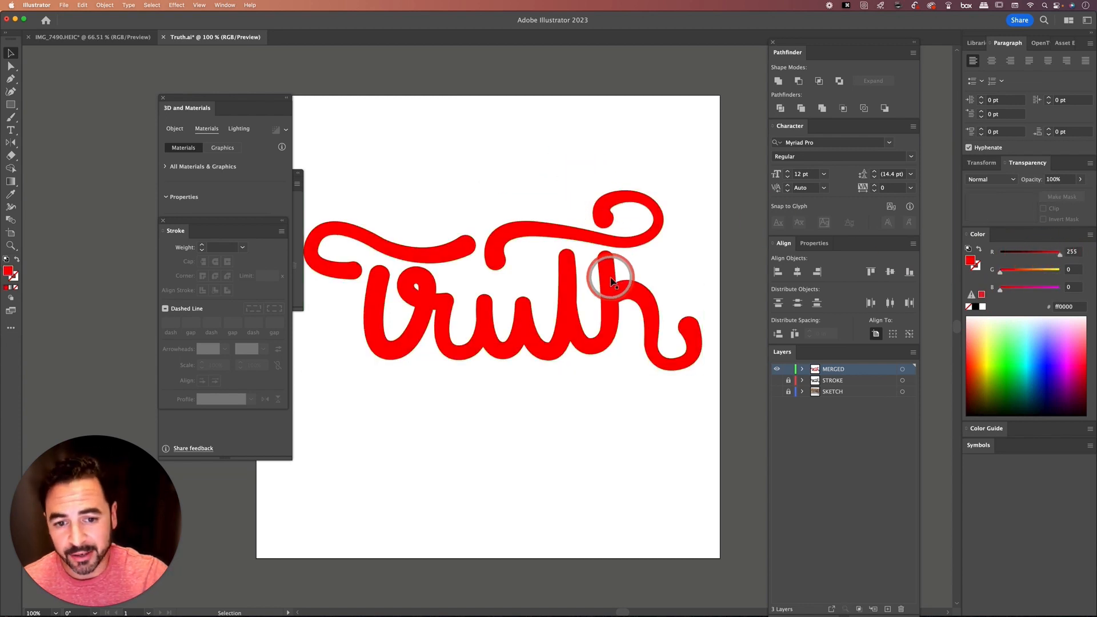
drag(609, 275, 607, 283)
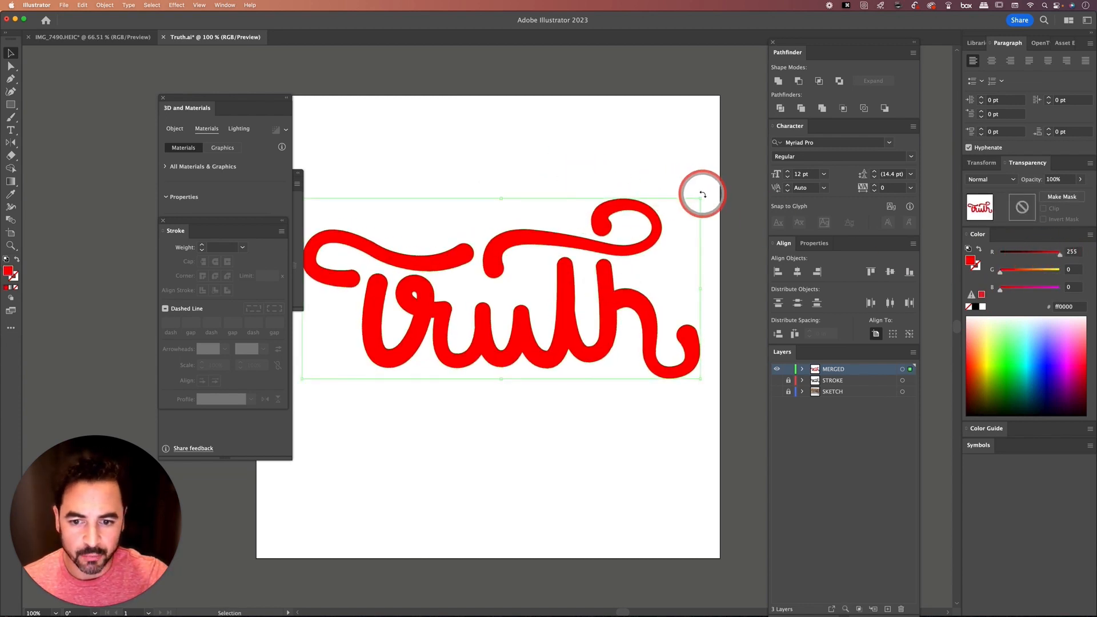
click(532, 204)
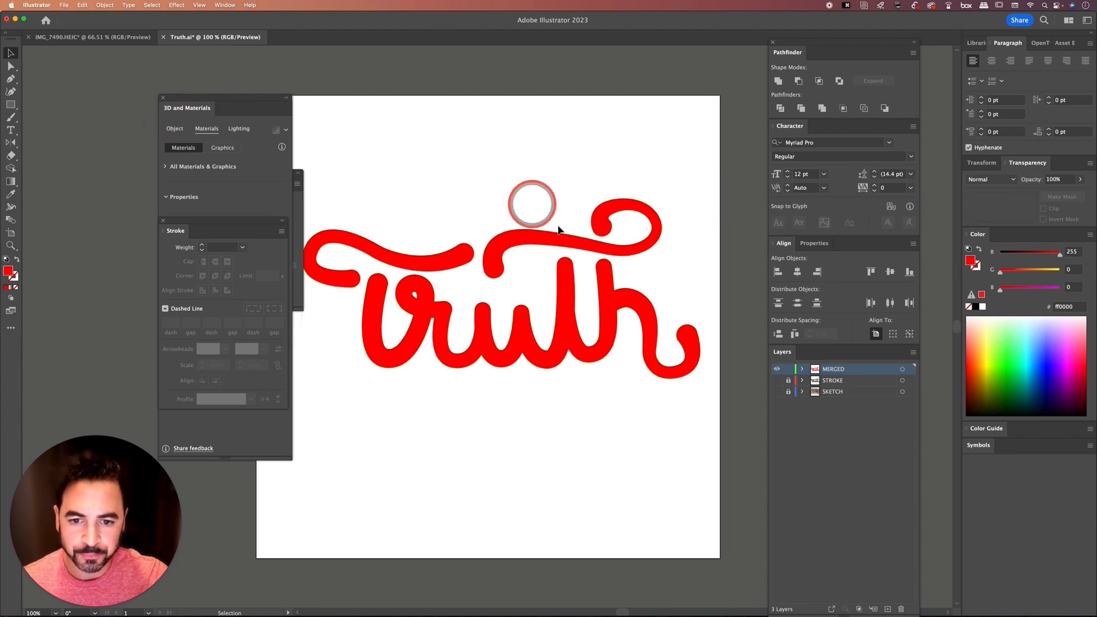
Shear the whole lettering group by 3° along the horizontal axis with the preview on.
click(558, 236)
click(105, 5)
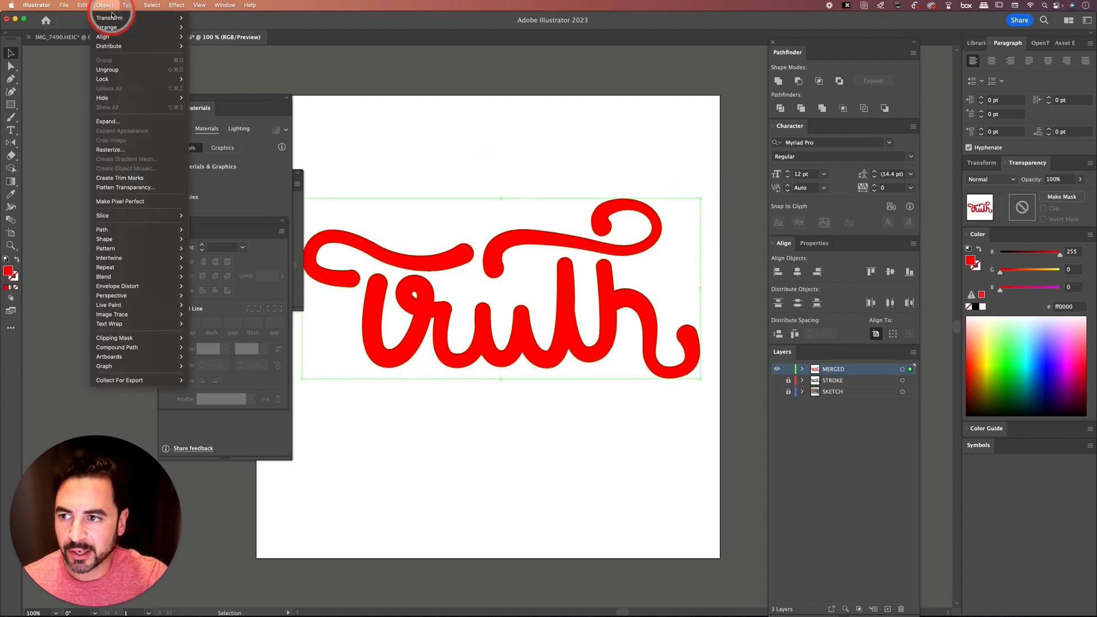
mouse_move(115, 18)
click(222, 70)
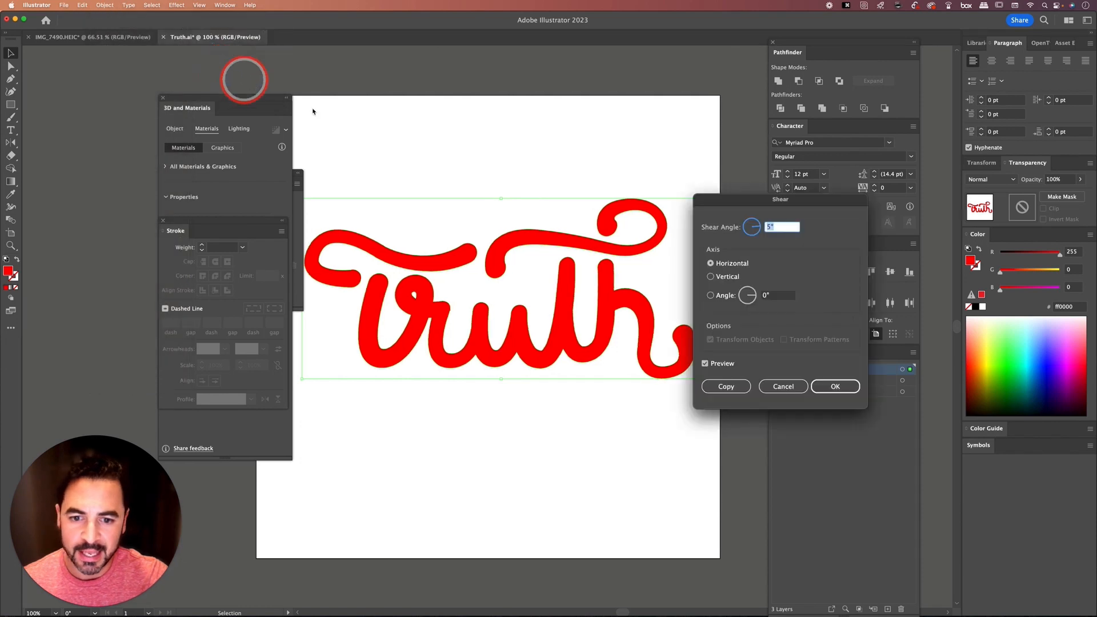
drag(758, 199, 776, 195)
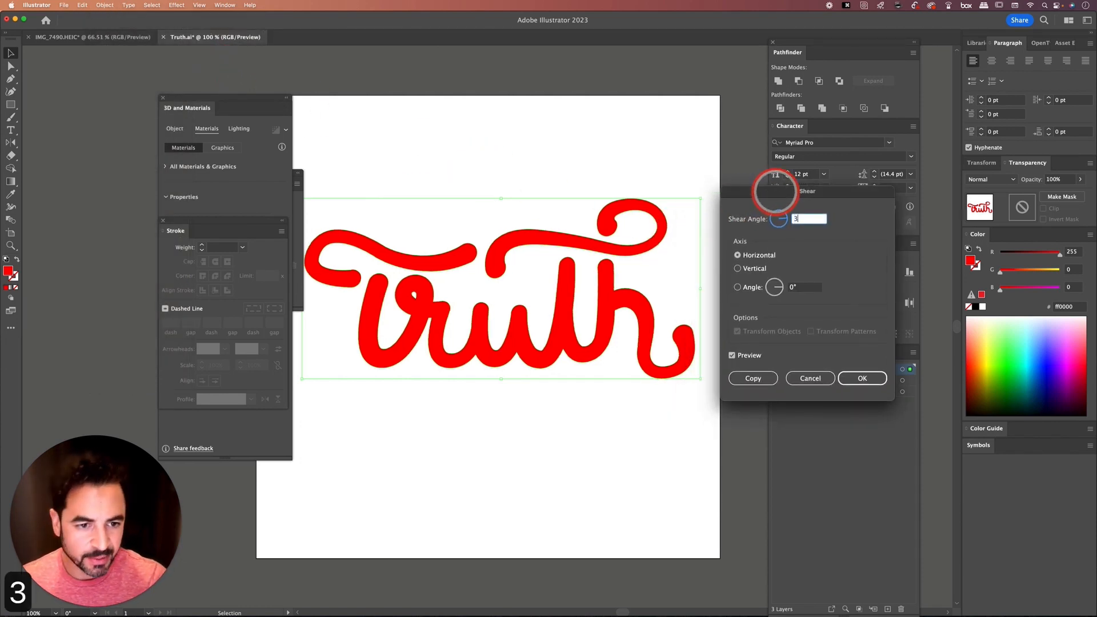
key(Tab)
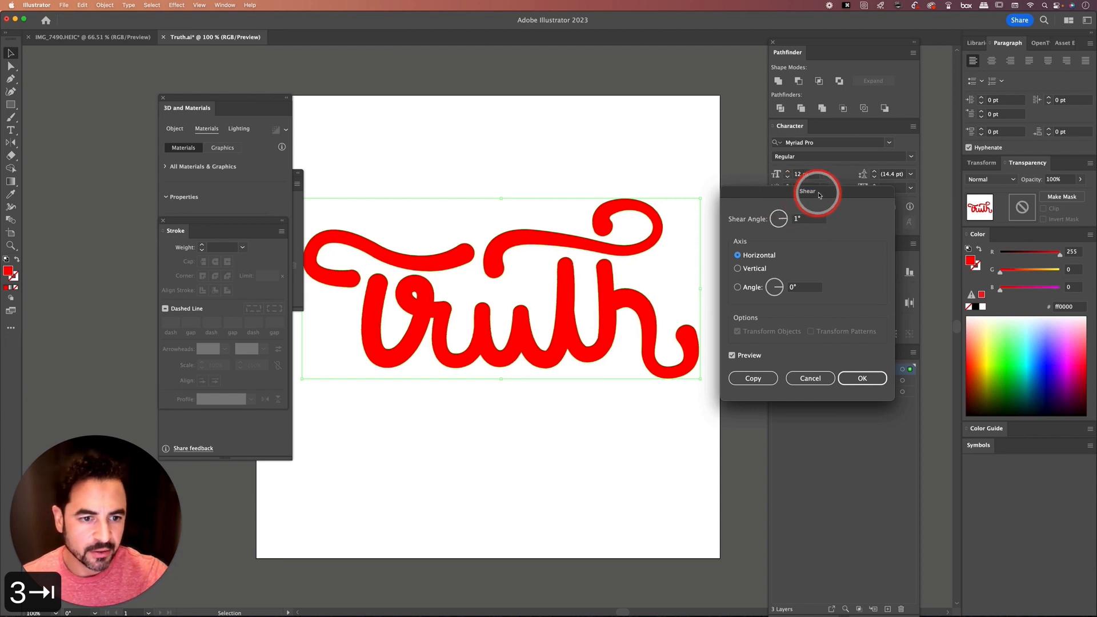
drag(815, 191, 810, 191)
click(810, 217)
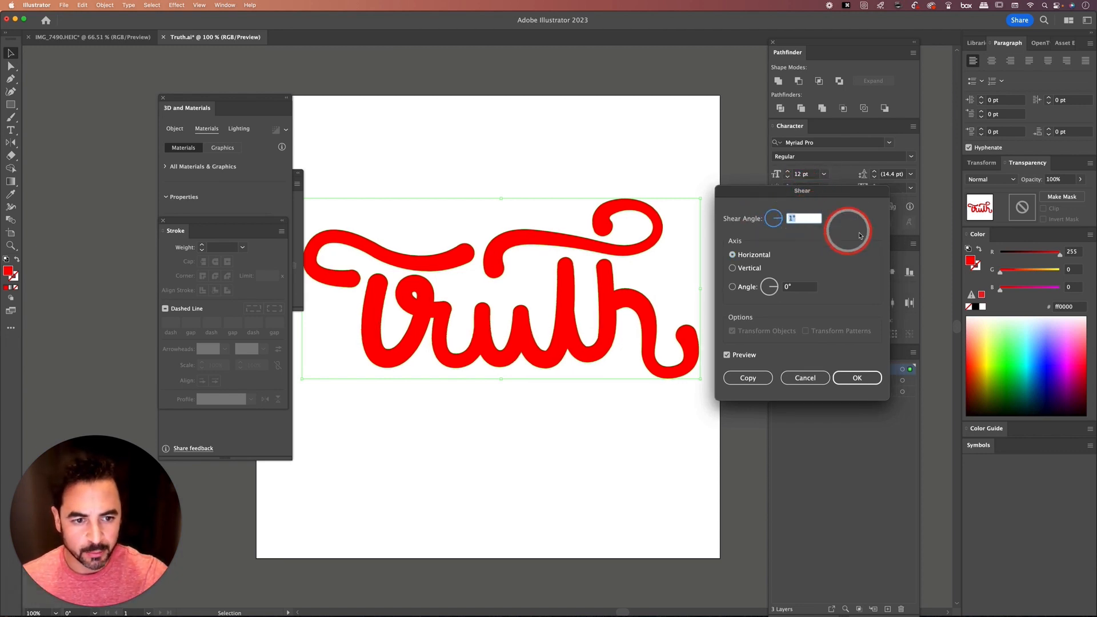
key(Tab)
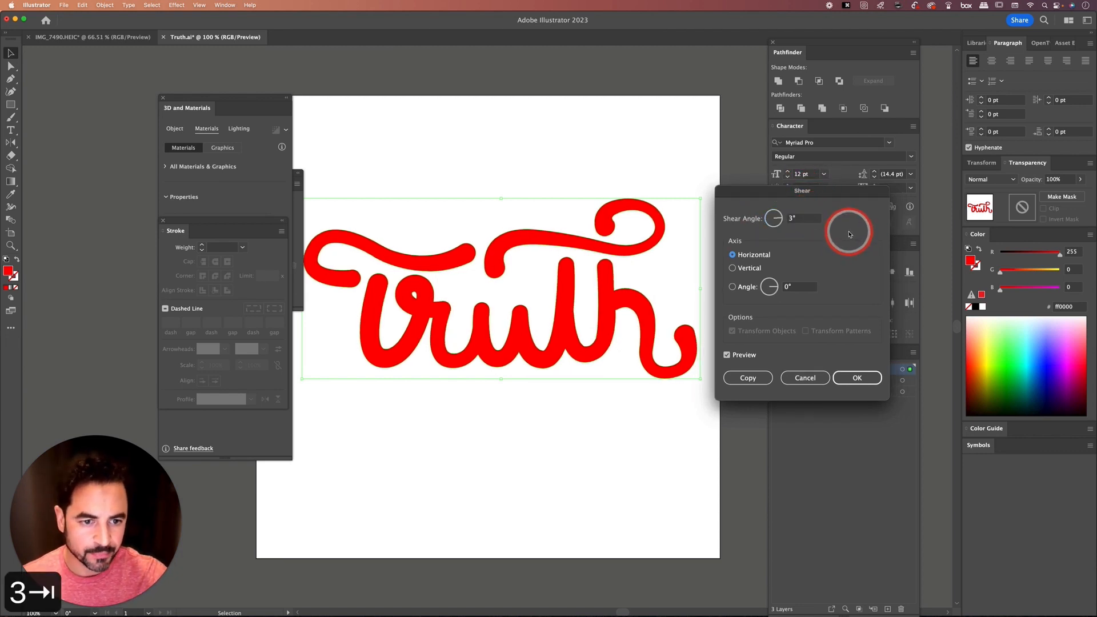
click(857, 378)
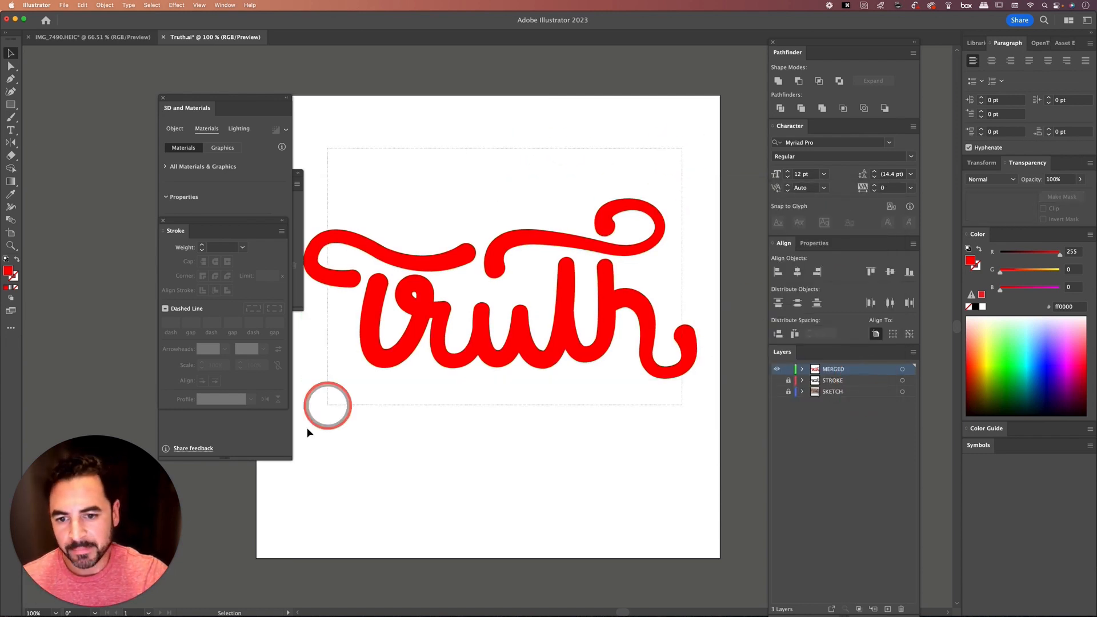
Shear the red lettering group along the vertical axis, previewing several negative angles and applying -10°.
click(339, 288)
click(105, 5)
mouse_move(110, 18)
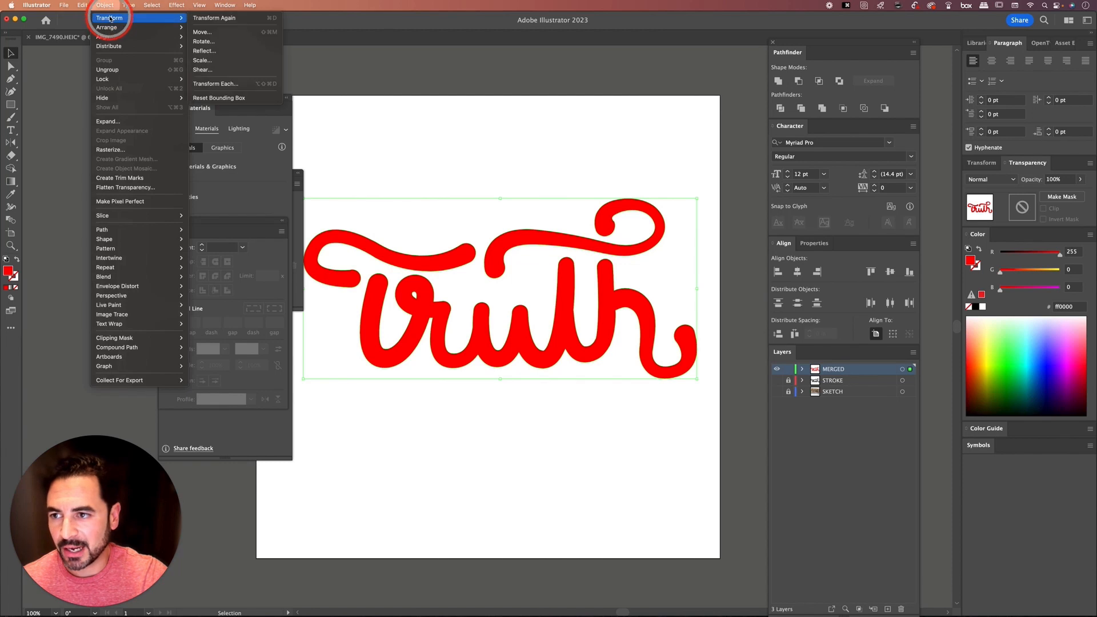
click(204, 69)
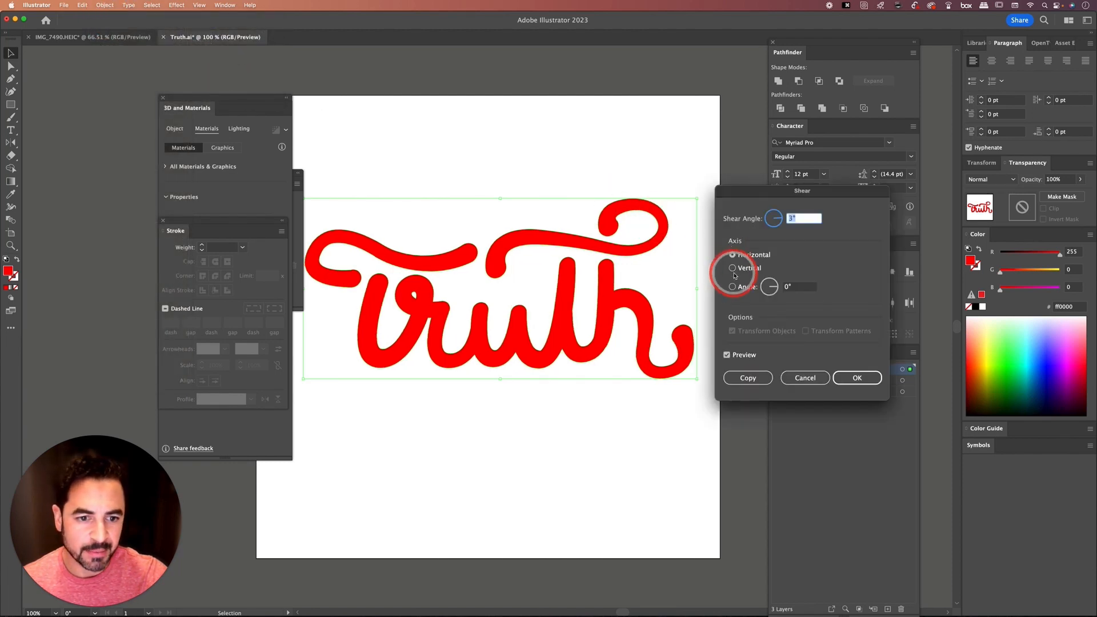
click(733, 270)
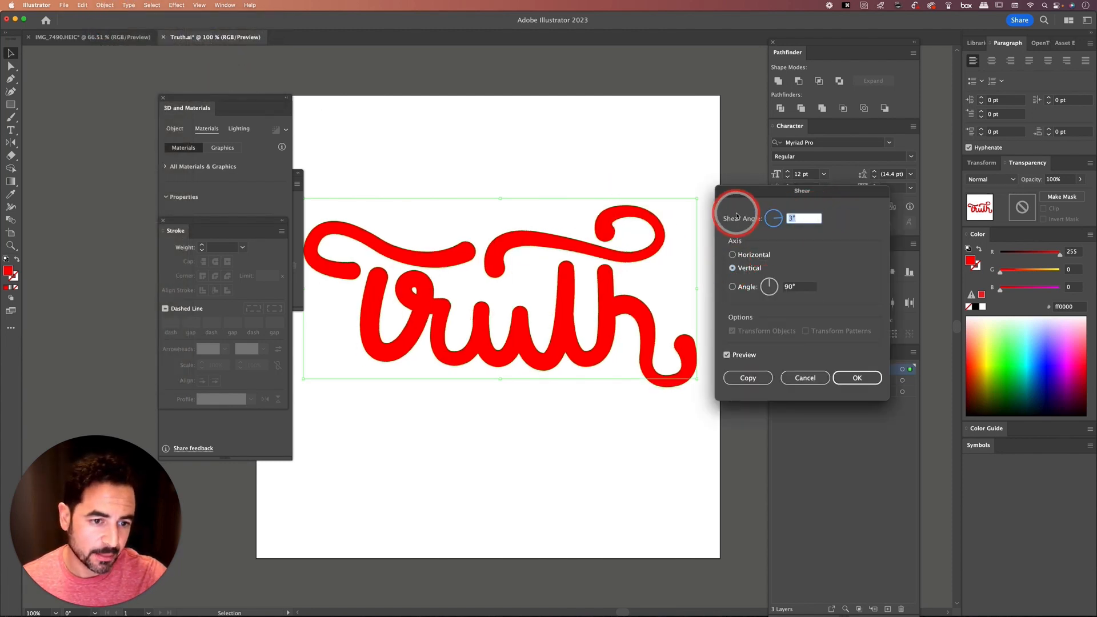
key(Tab)
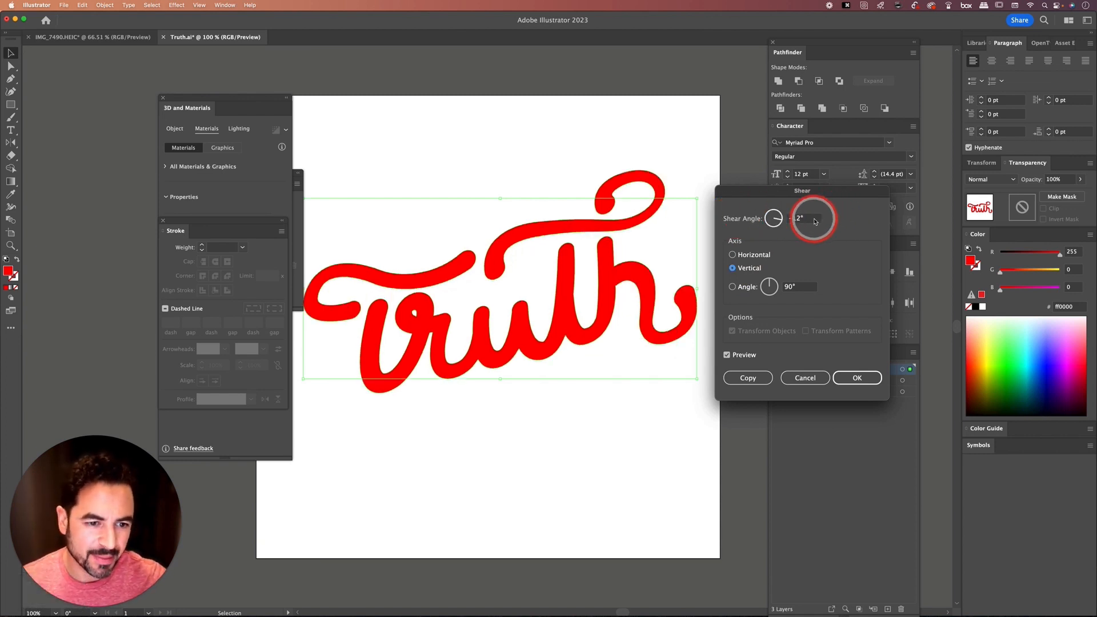
drag(814, 220, 741, 220)
text(-8)
key(Tab)
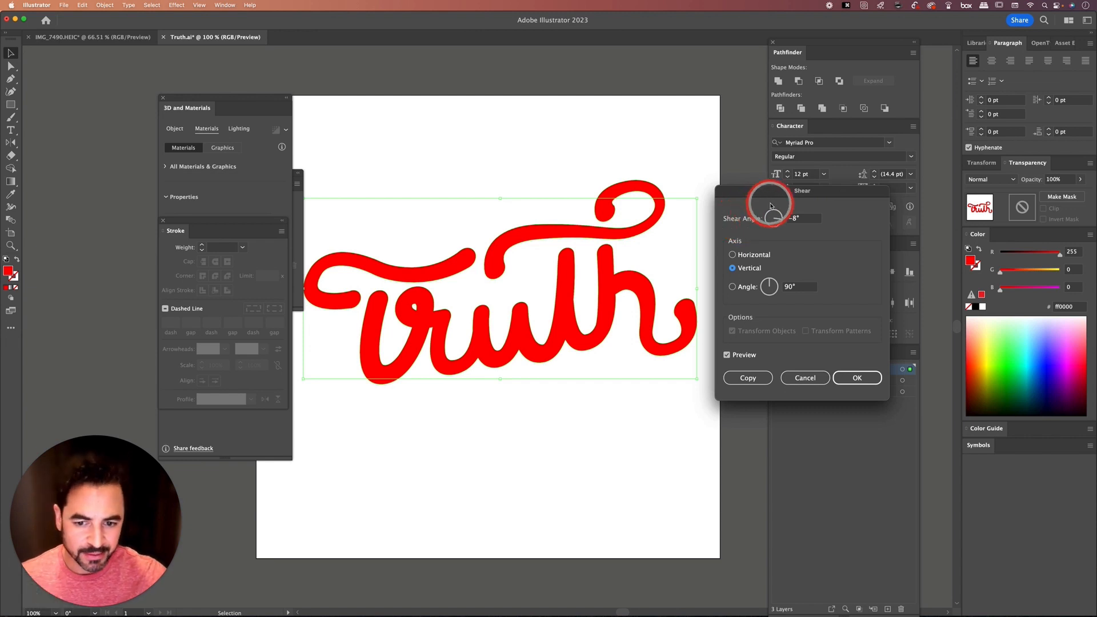
drag(798, 214, 727, 218)
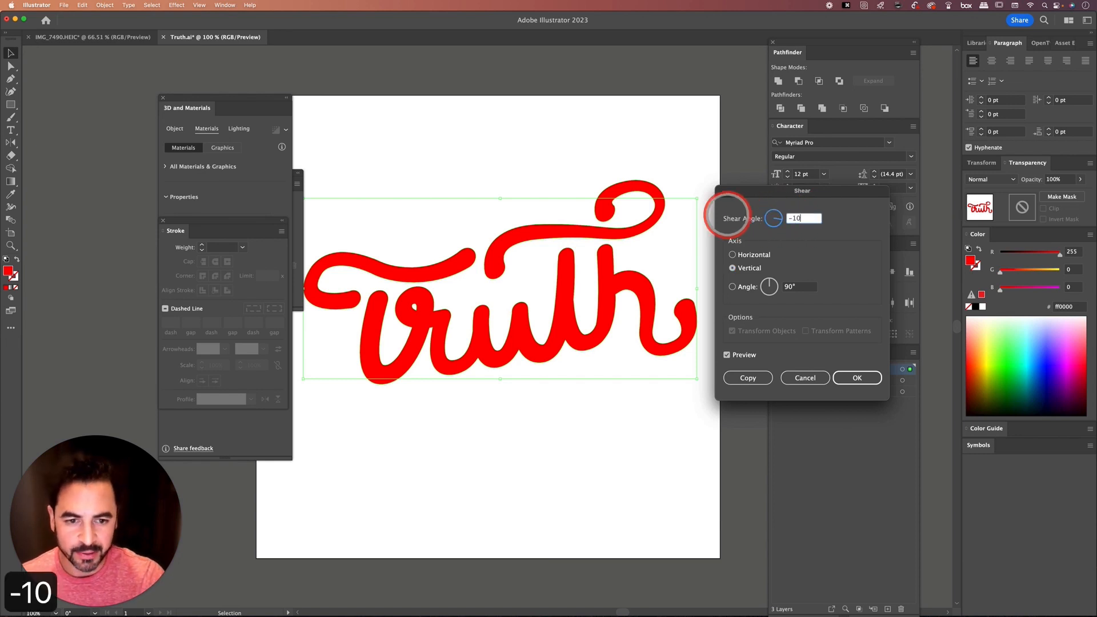
key(Tab)
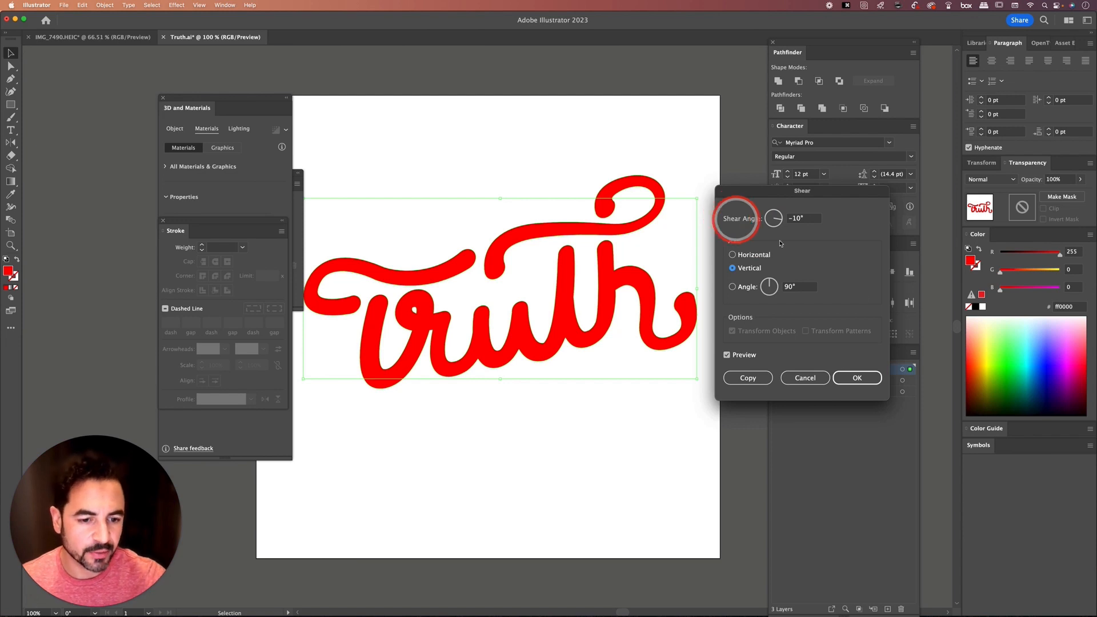
click(857, 376)
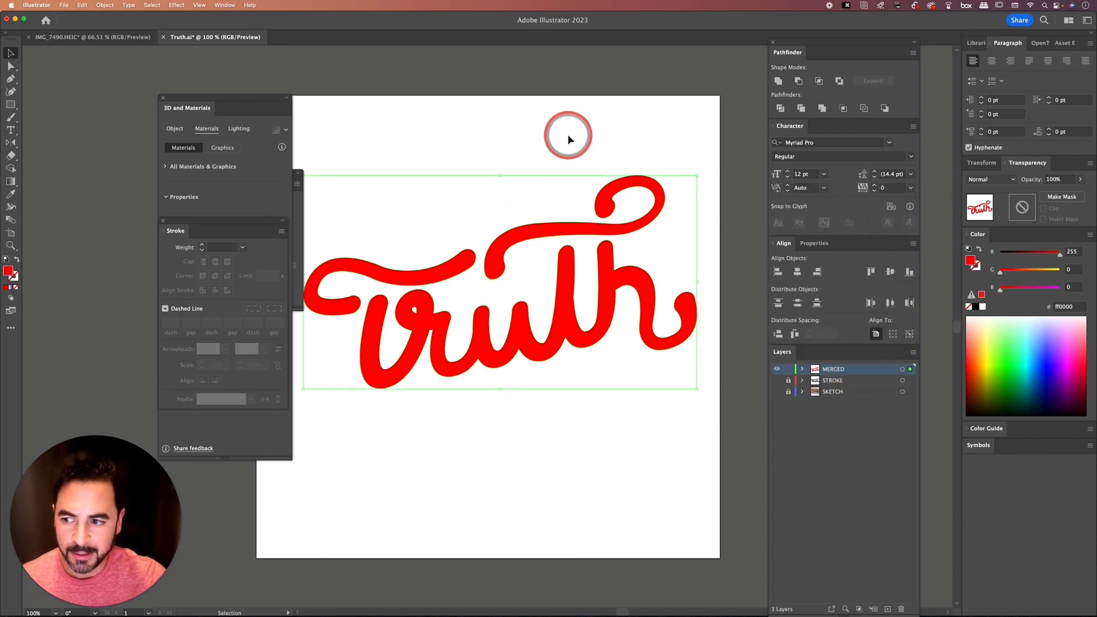
Recolour the sheared lettering black 000000 and move it slightly down on the artboard, leaving it deselected.
click(975, 306)
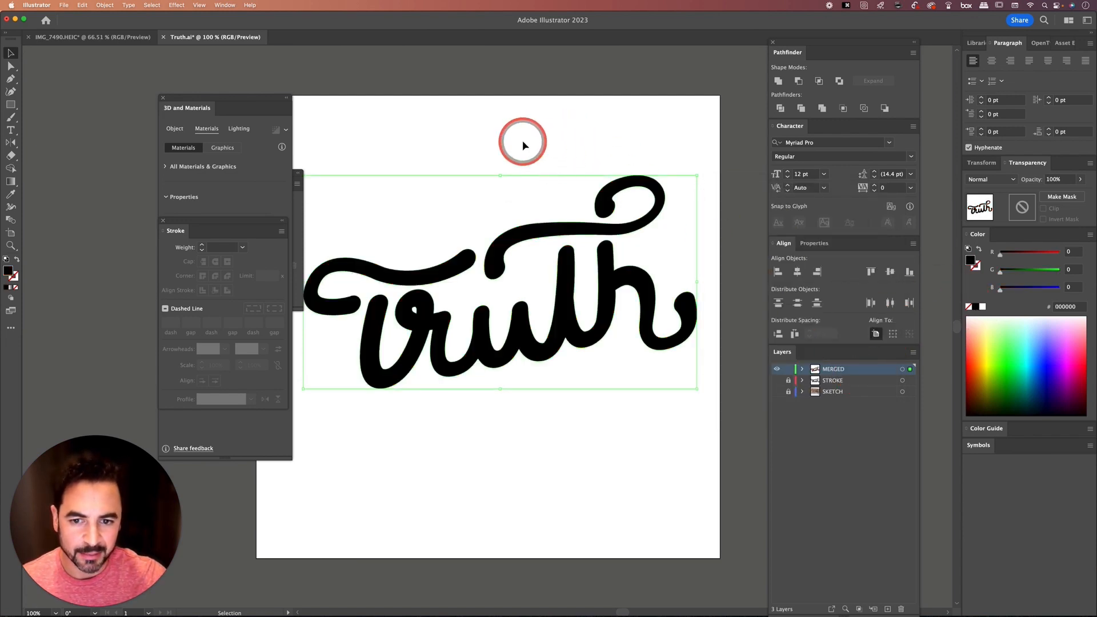
click(524, 143)
key(super+minus)
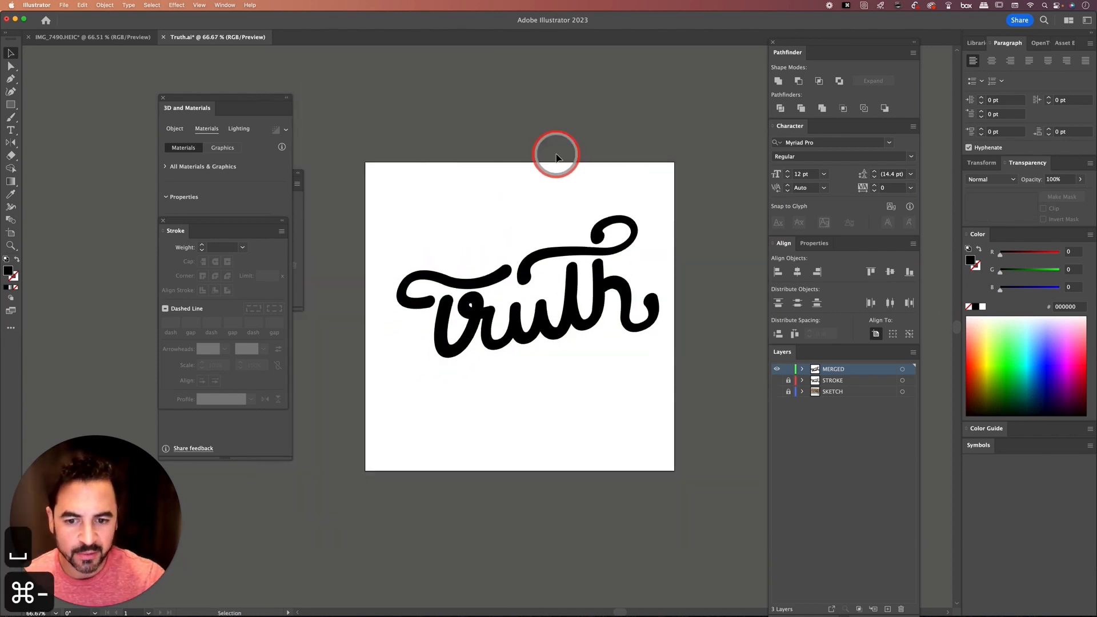
drag(570, 274, 570, 292)
click(537, 206)
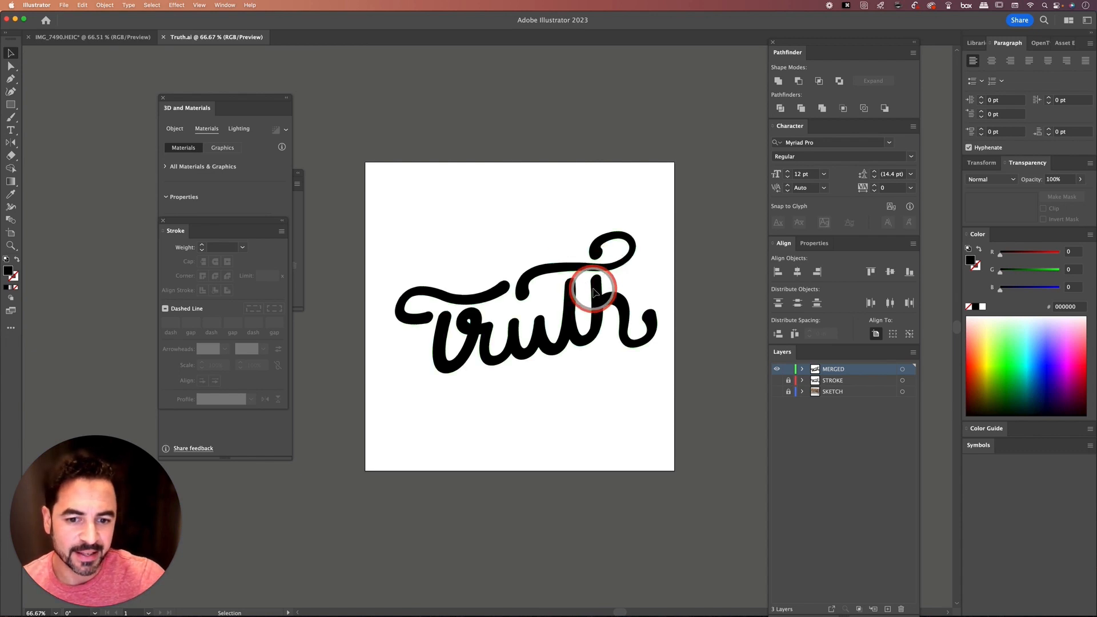
Select the black lettering and apply the Inflate 3D type to it.
click(594, 292)
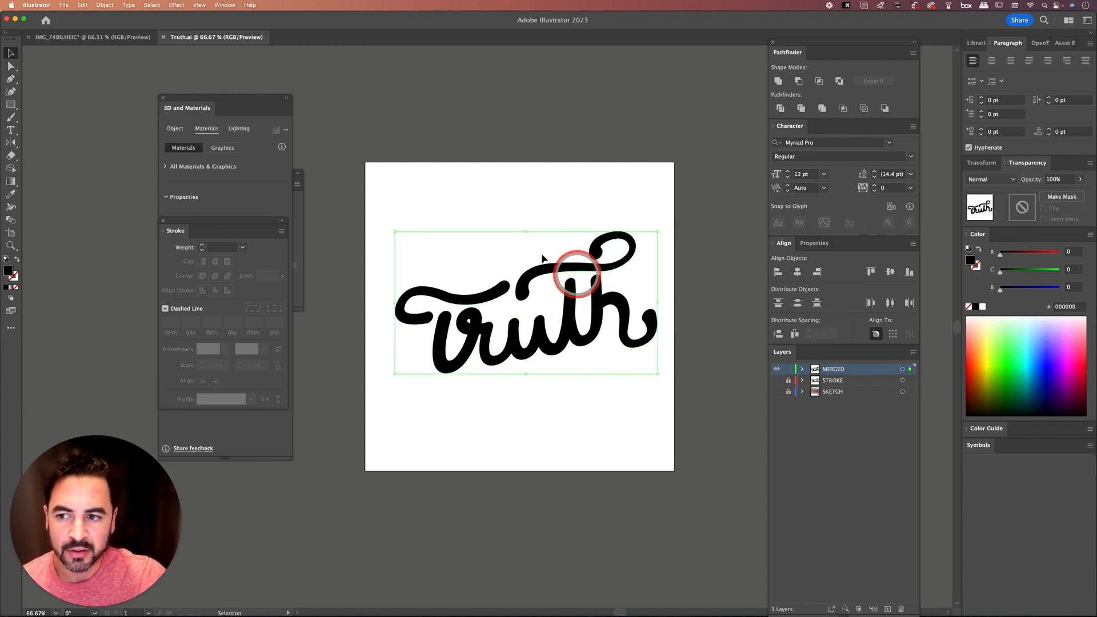
mouse_move(202, 99)
mouse_down()
mouse_move(231, 101)
mouse_move(207, 96)
mouse_up()
click(179, 127)
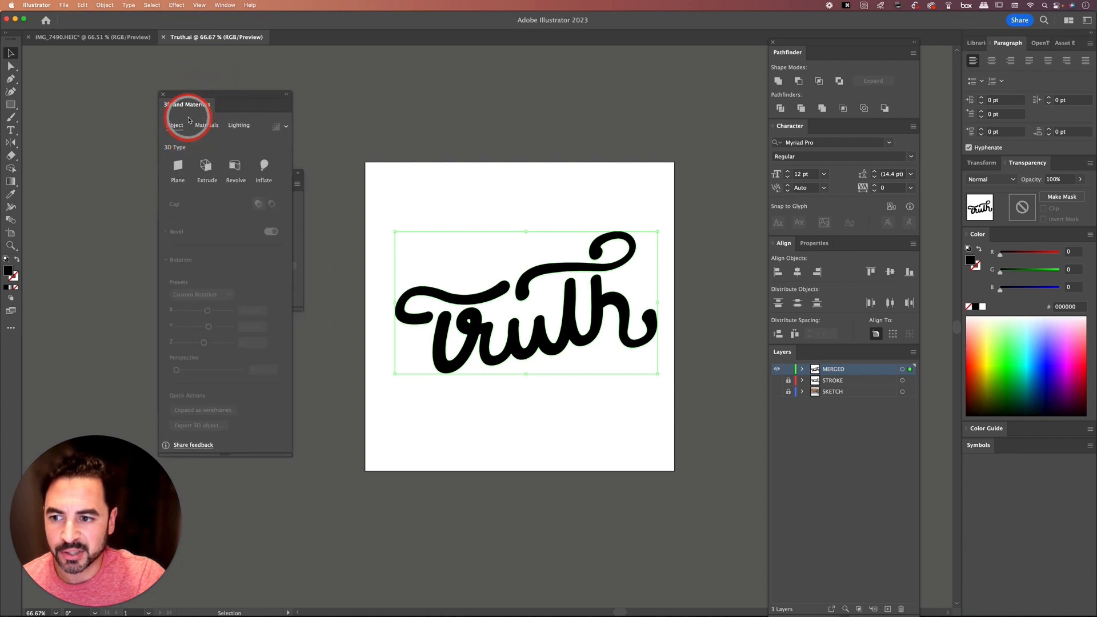
click(225, 5)
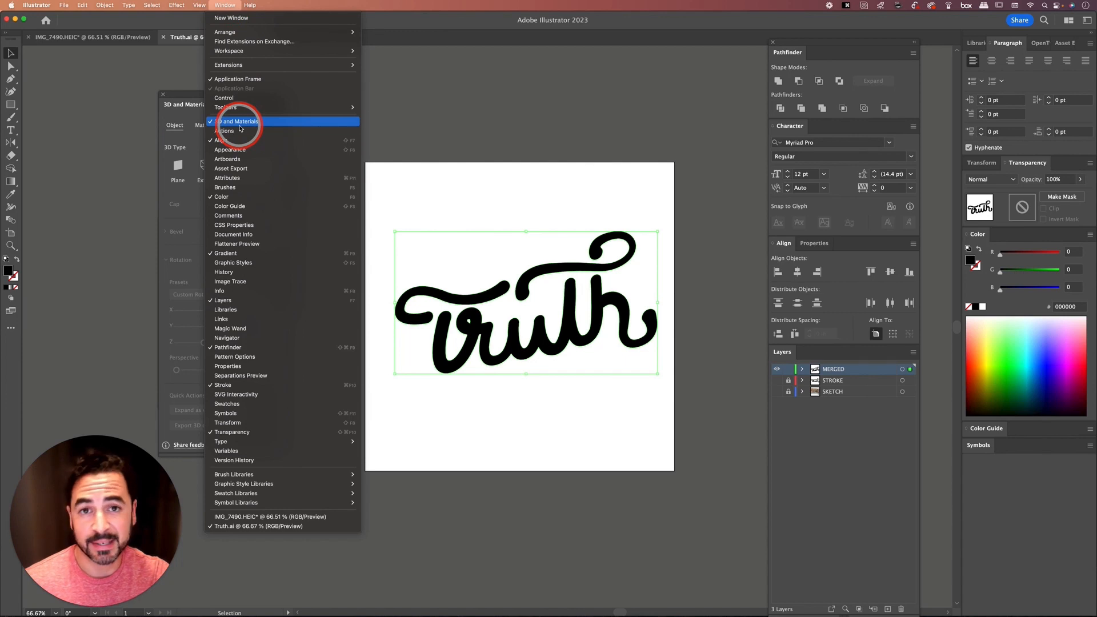
click(227, 5)
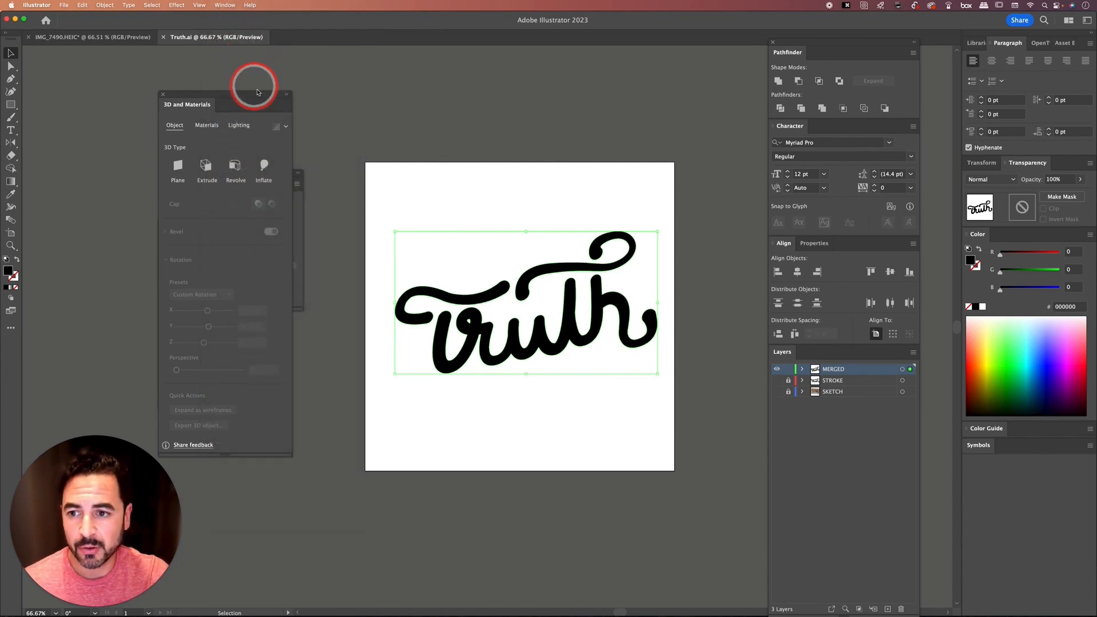
drag(255, 97, 276, 94)
click(286, 162)
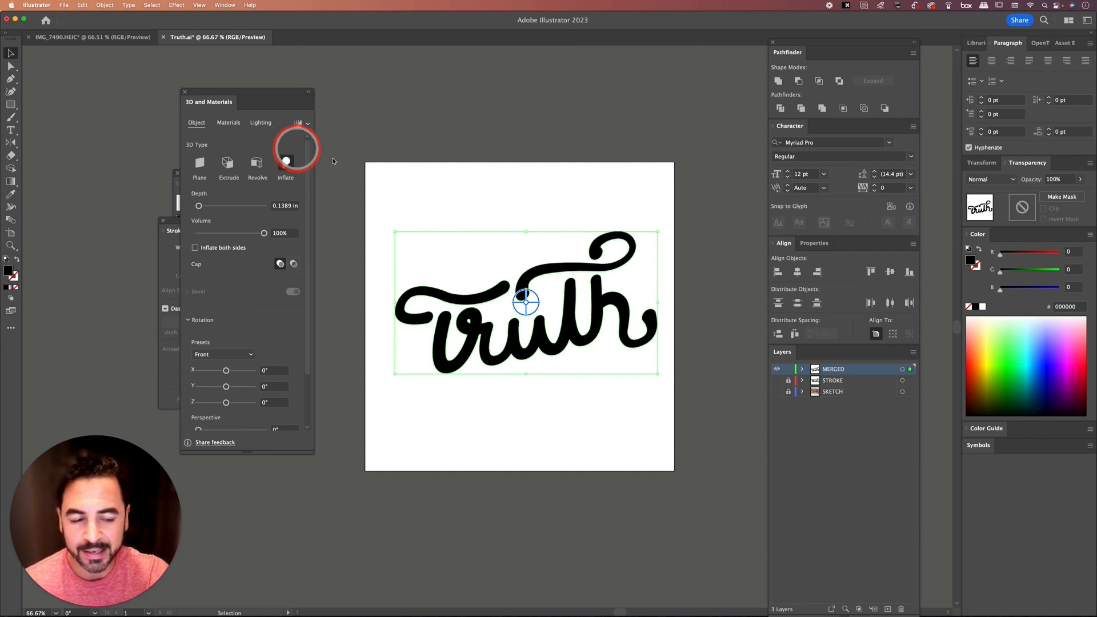
Recolour the inflated lettering red ff2000, and set its depth to 0 in with both sides inflated.
drag(1000, 253, 1071, 254)
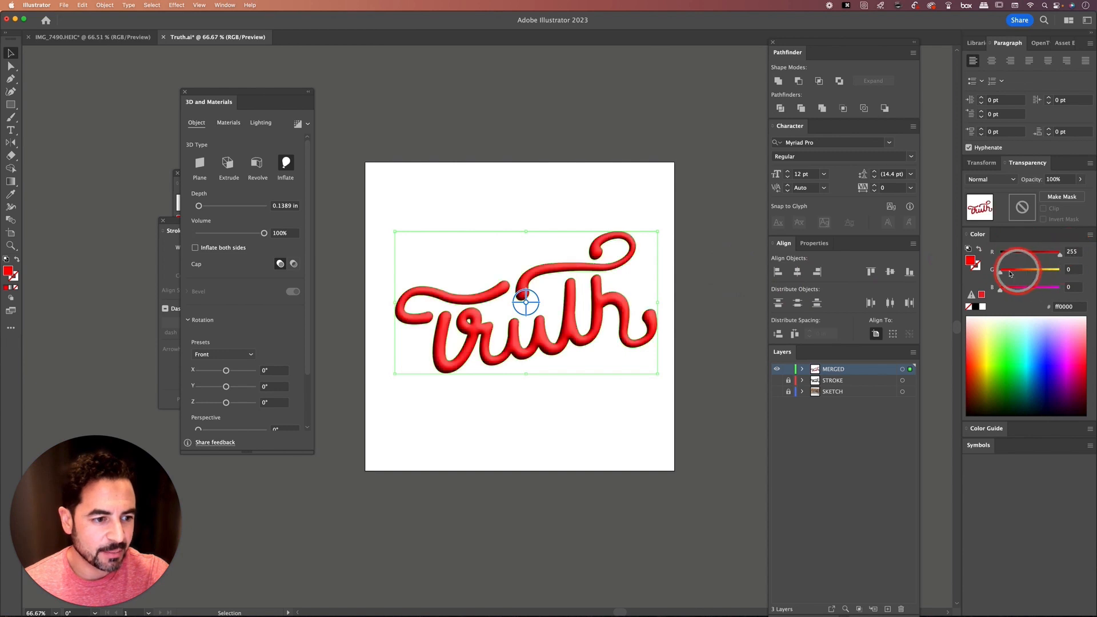
drag(1001, 275, 1011, 274)
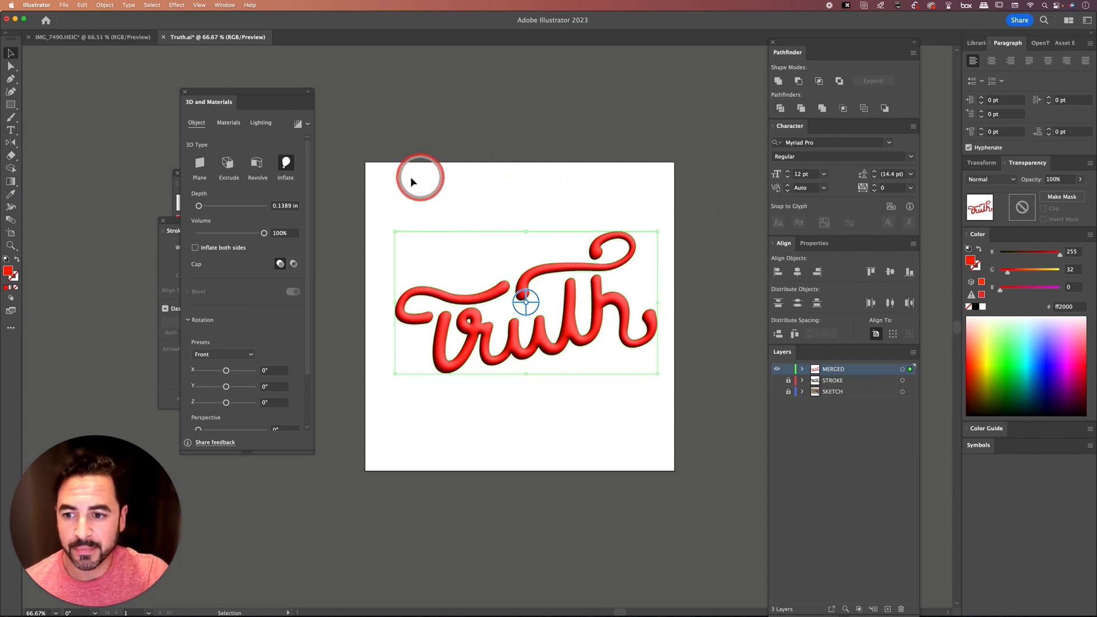
drag(198, 205, 149, 208)
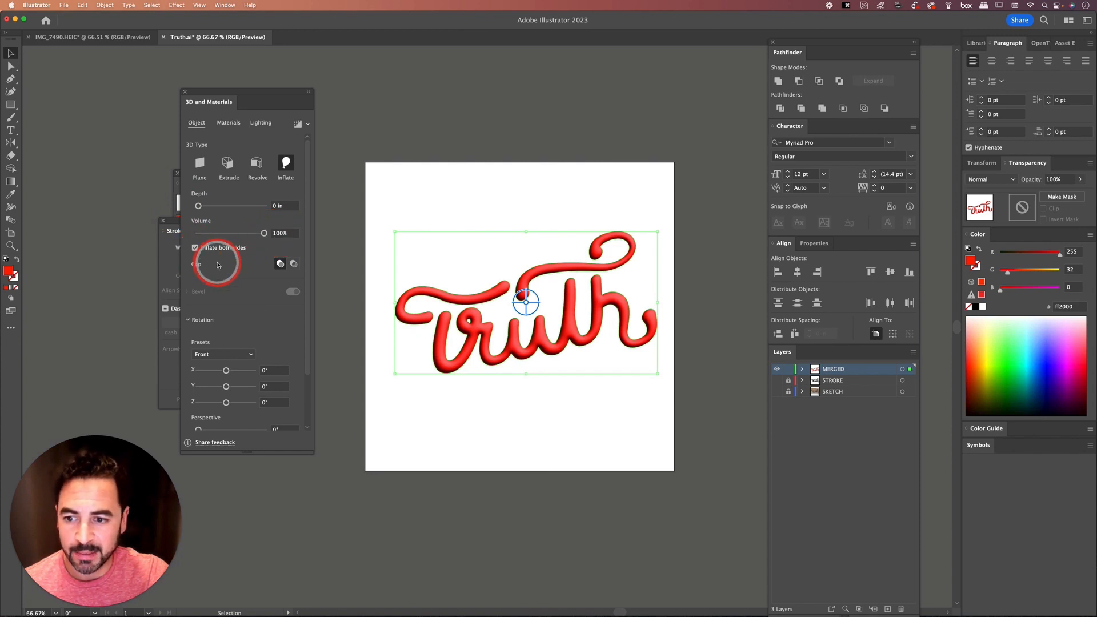
Try a 53° X rotation on the inflated lettering, undo it, and set the perspective to 90°.
drag(307, 149, 308, 227)
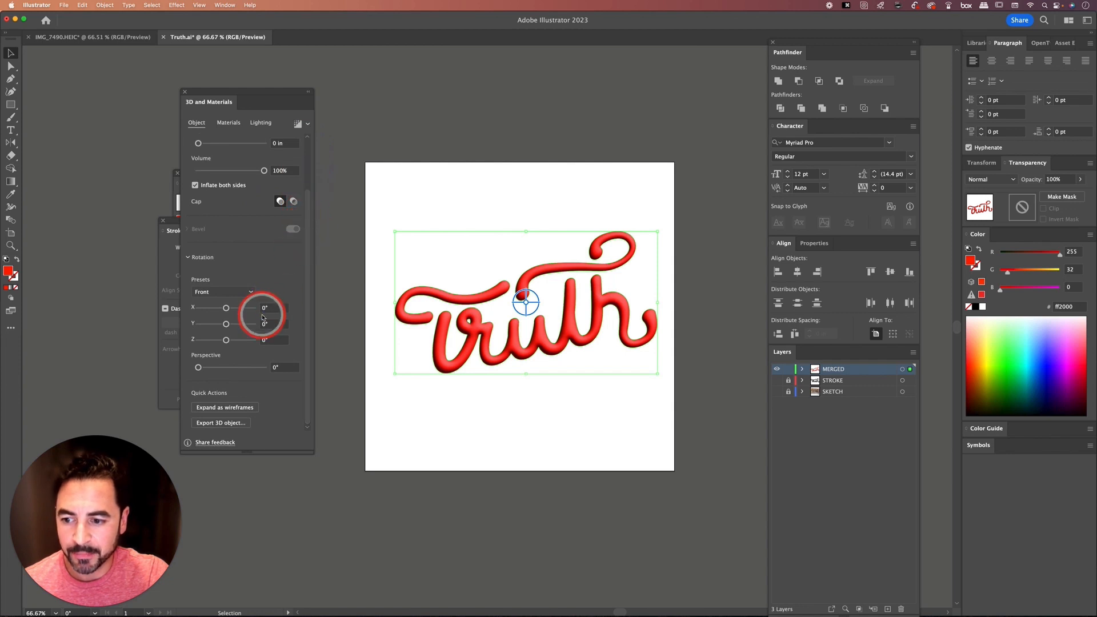
drag(226, 308, 233, 309)
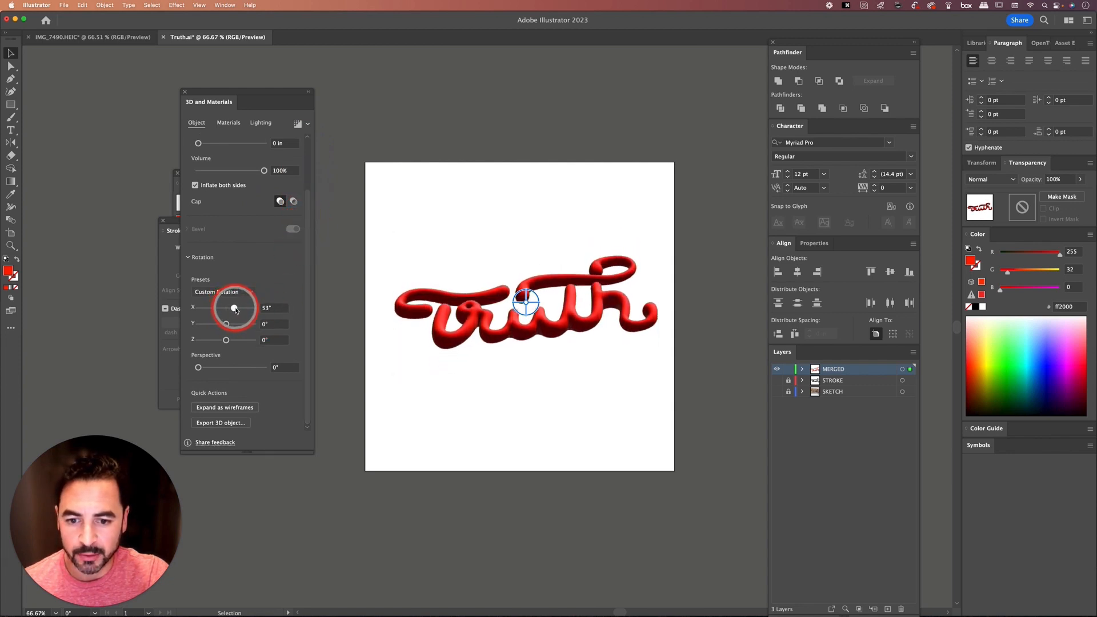
key(super+z)
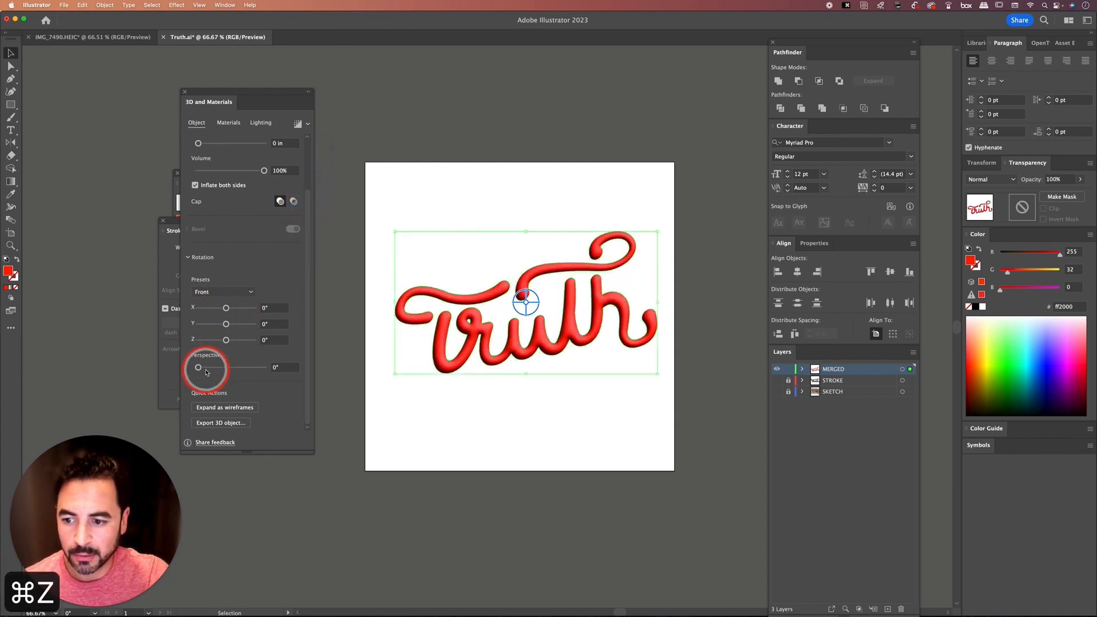
drag(198, 367, 237, 367)
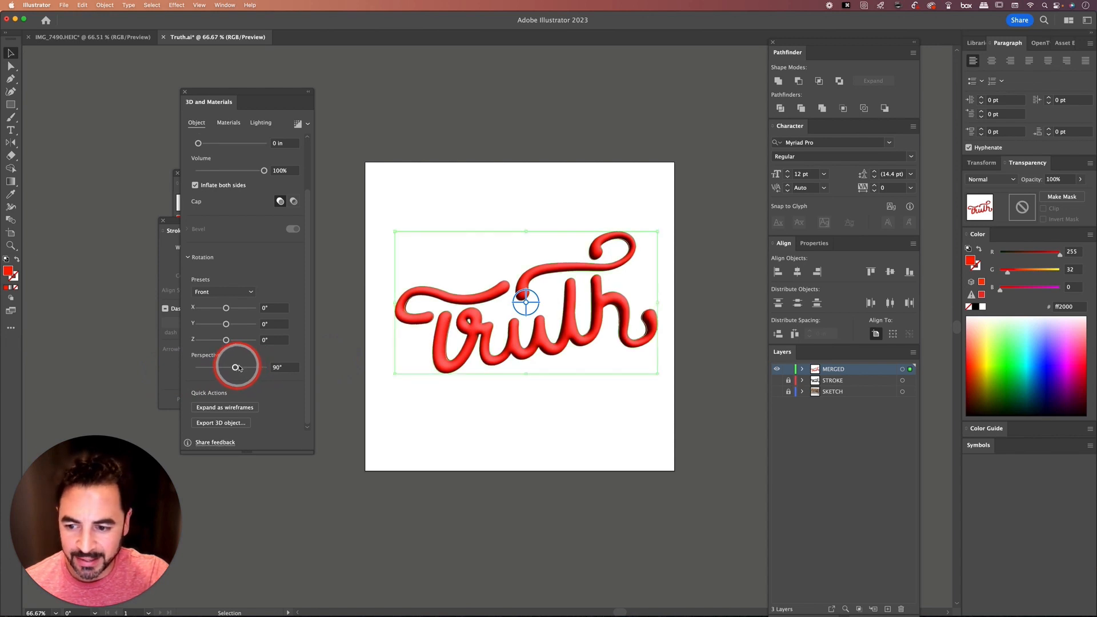
Give the lettering a glossier material by lowering the roughness to about 0.3 and raising the metallic value to about 0.5.
click(228, 122)
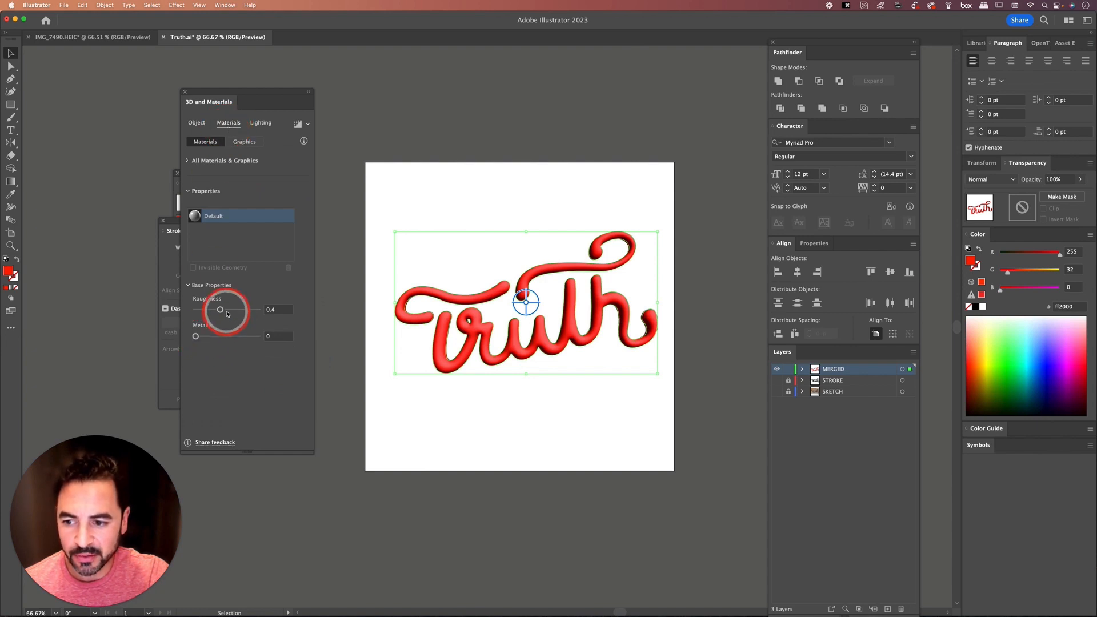
drag(220, 310, 143, 312)
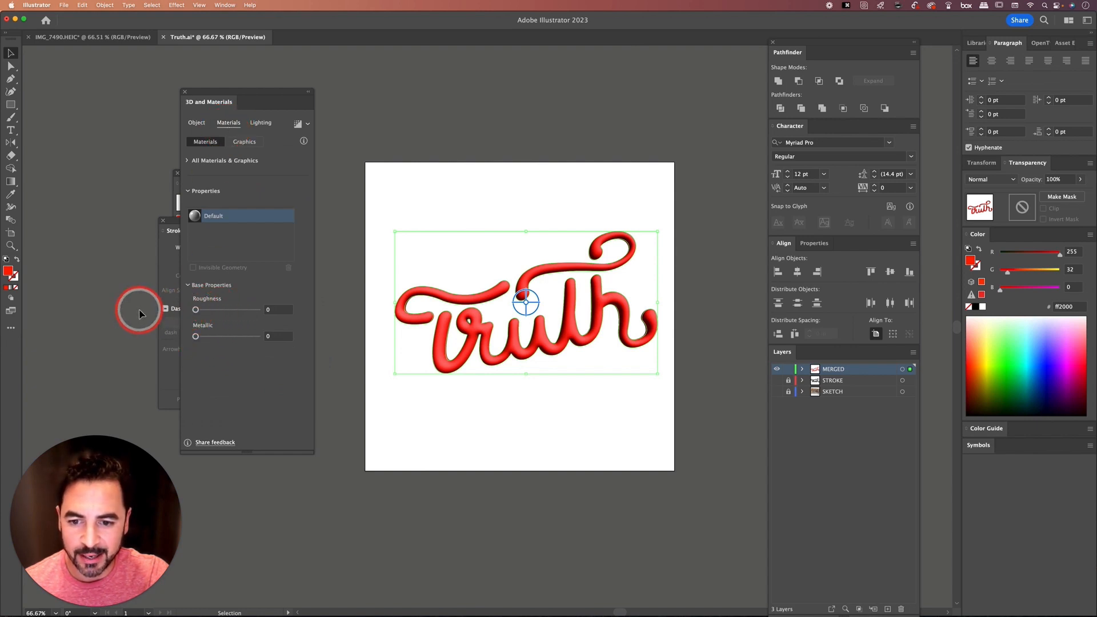
key(super+equal)
drag(520, 402, 534, 362)
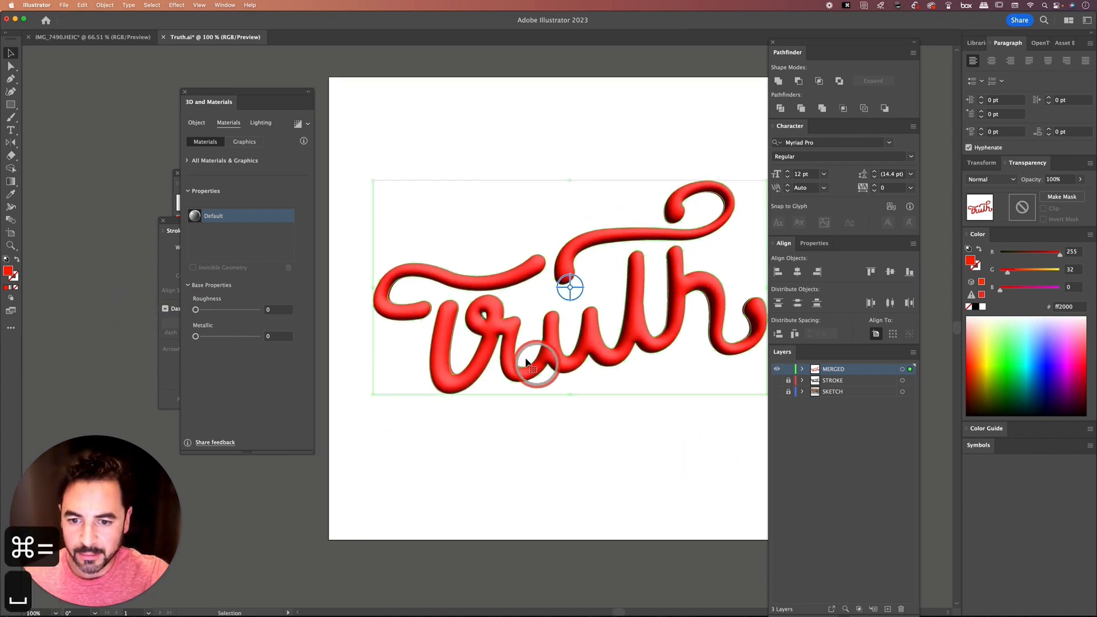
drag(195, 336, 209, 310)
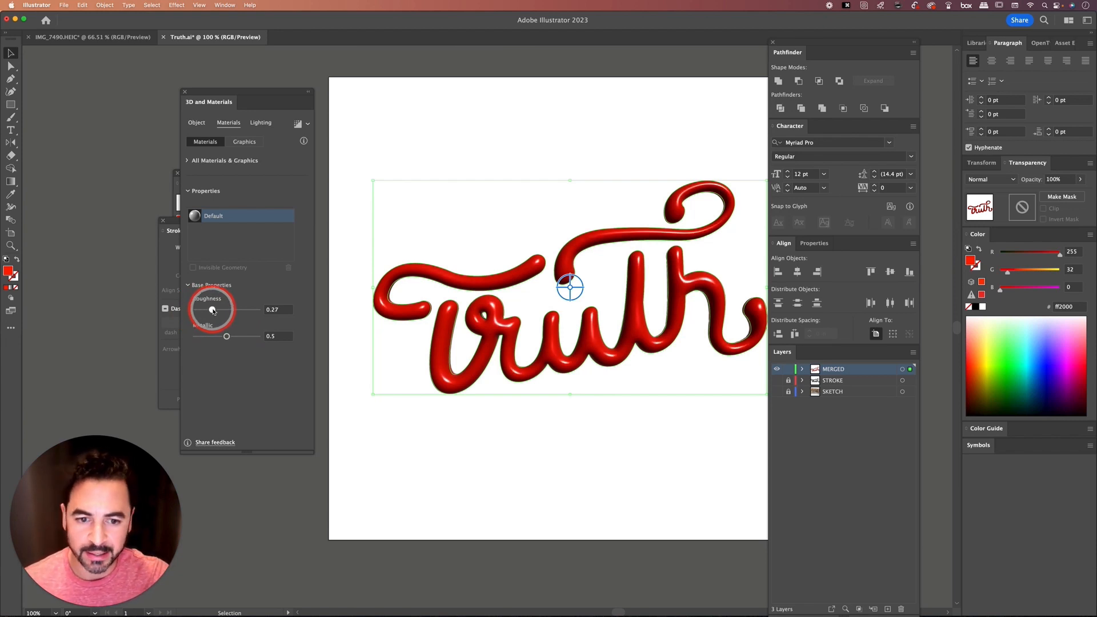
drag(212, 310, 217, 311)
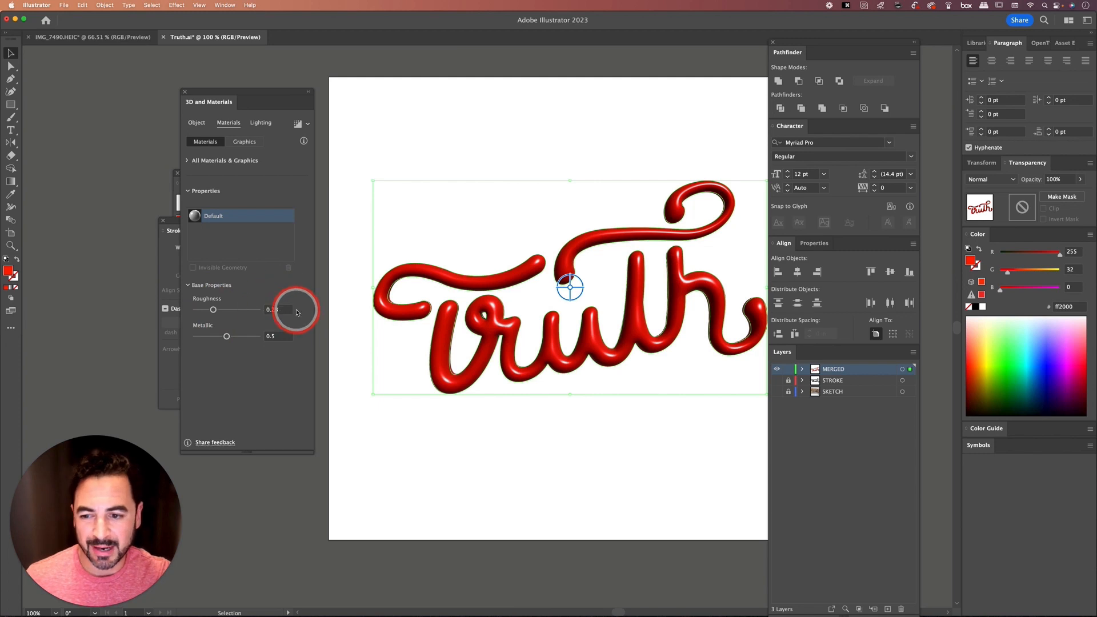
mouse_move(226, 336)
mouse_down()
mouse_move(246, 336)
mouse_move(233, 336)
mouse_up()
Adjust the lettering's lighting to 96% intensity, 180° rotation and 52% softness.
click(260, 124)
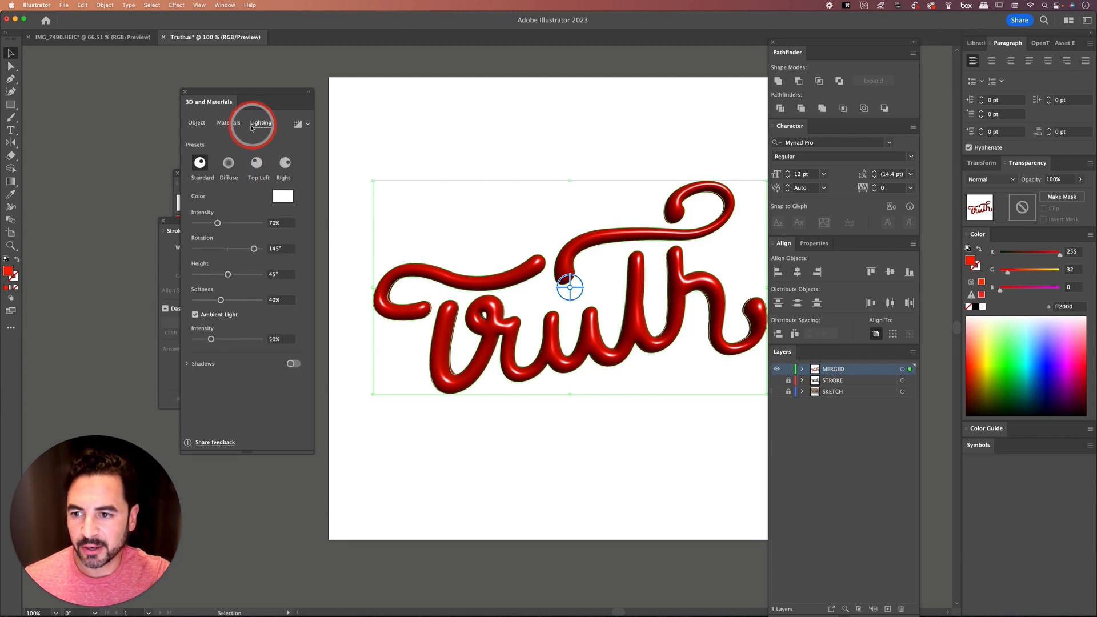
drag(217, 223, 234, 223)
drag(243, 223, 227, 223)
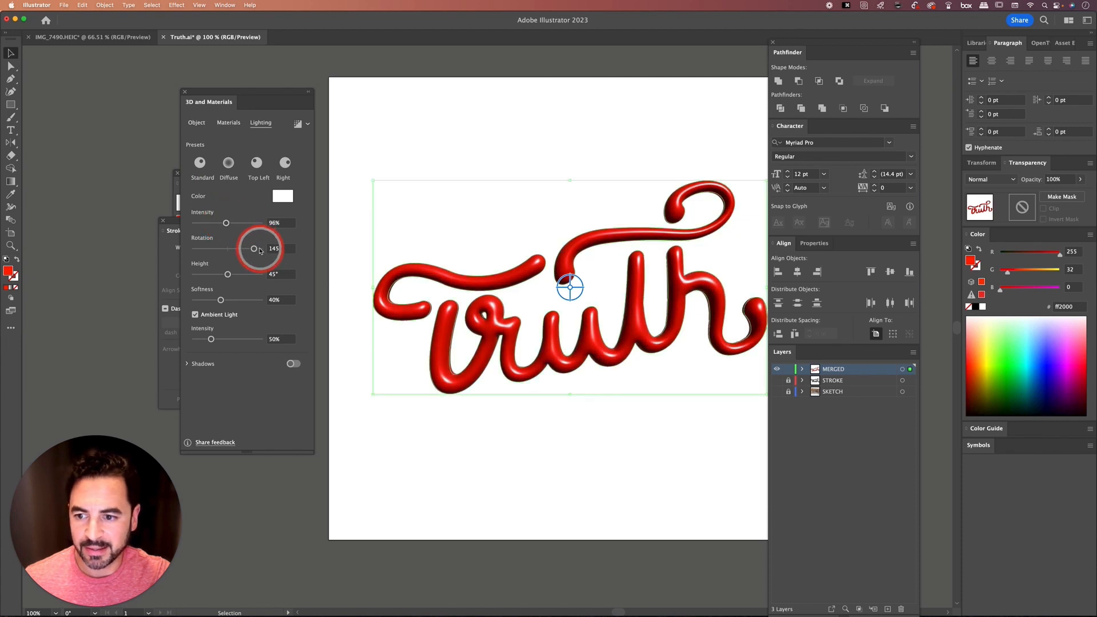
mouse_move(254, 248)
mouse_down()
mouse_move(230, 249)
mouse_move(262, 248)
mouse_up()
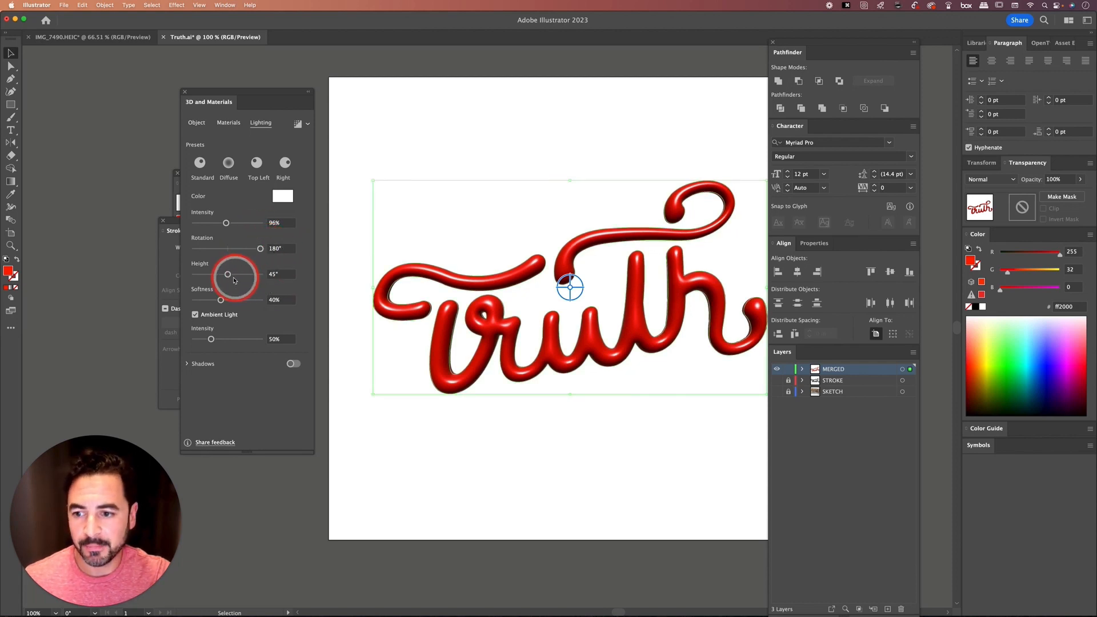
mouse_move(220, 300)
mouse_down()
mouse_move(264, 299)
mouse_move(206, 299)
mouse_move(228, 301)
mouse_up()
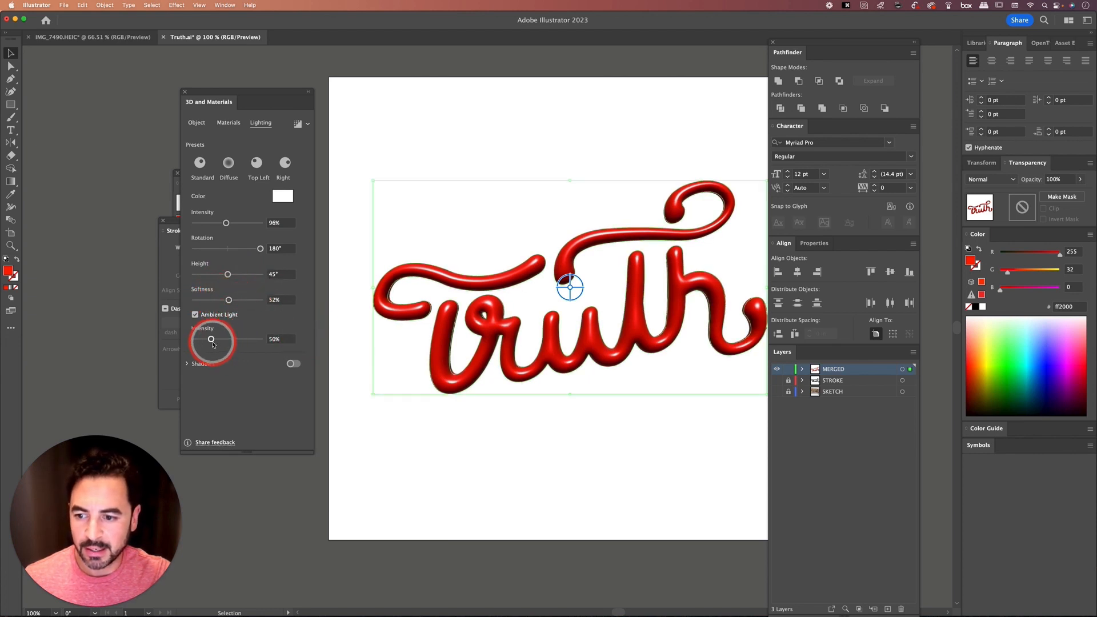
Try an ambient light intensity of 101%, undo it, and close the 3D and Materials settings.
mouse_move(211, 343)
mouse_down()
mouse_move(245, 340)
mouse_move(227, 340)
mouse_up()
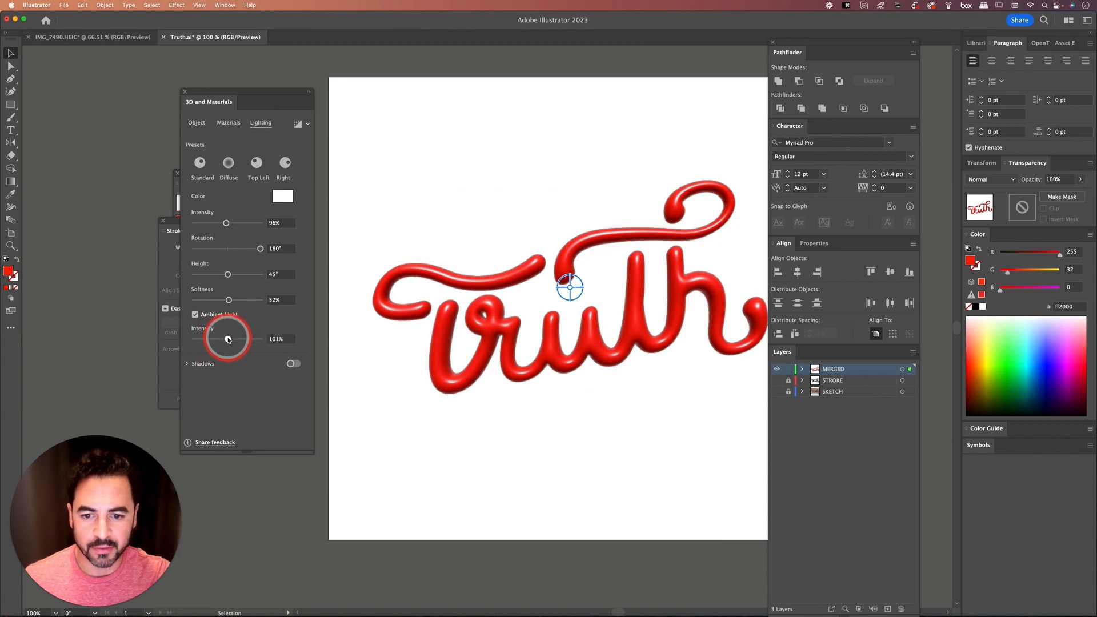
key(super+z)
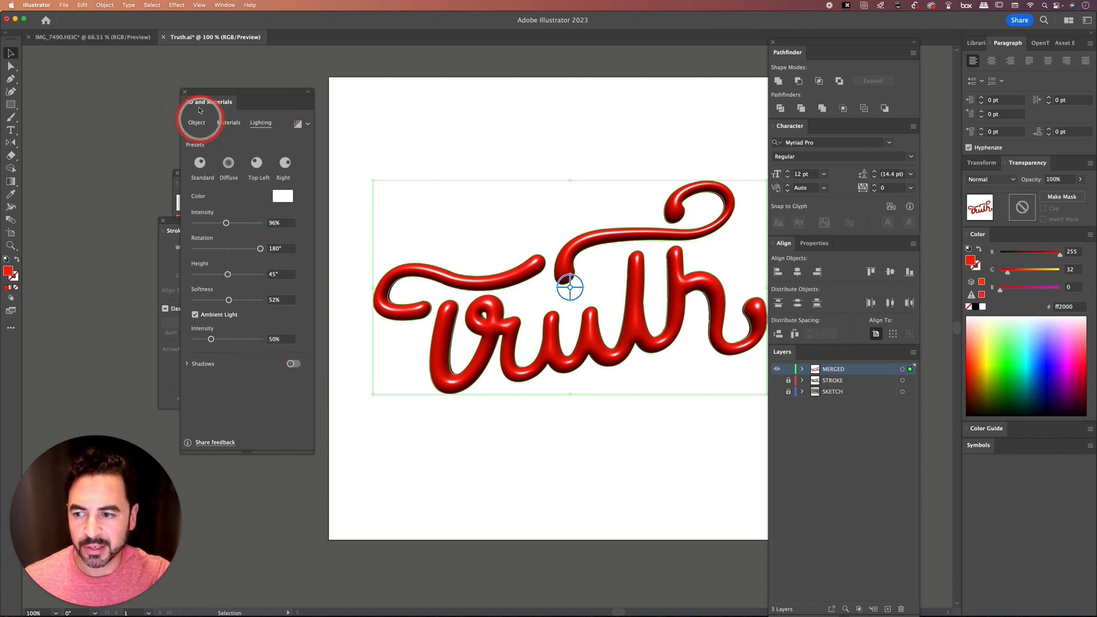
click(185, 93)
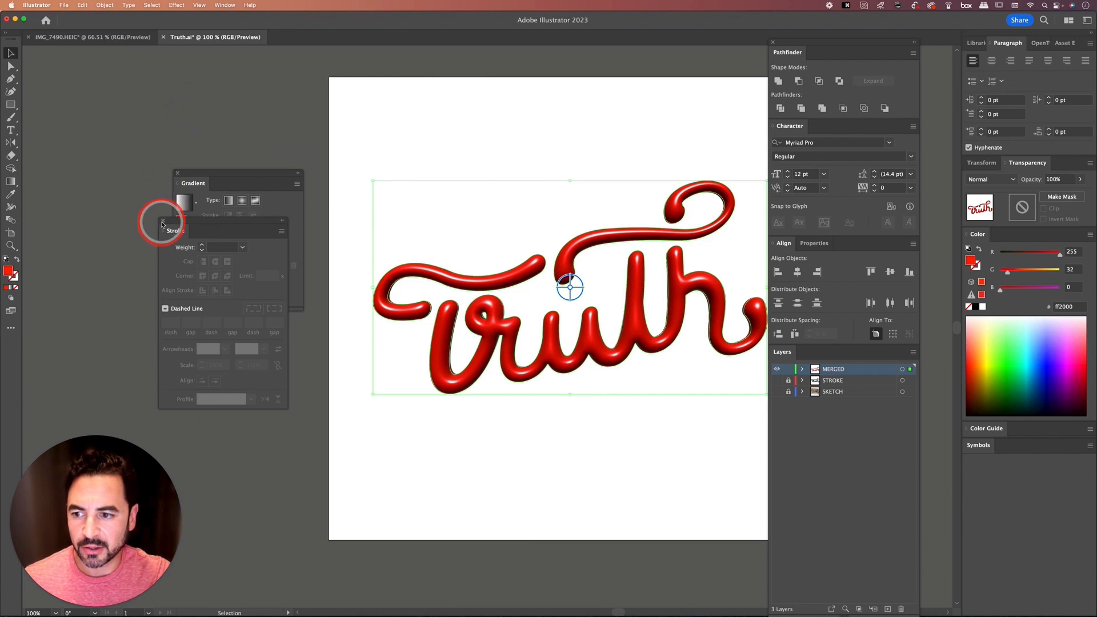
Close the floating Stroke and Gradient settings and recolor the inflated lettering crimson with RGB 240, 49, 89.
click(162, 221)
click(177, 175)
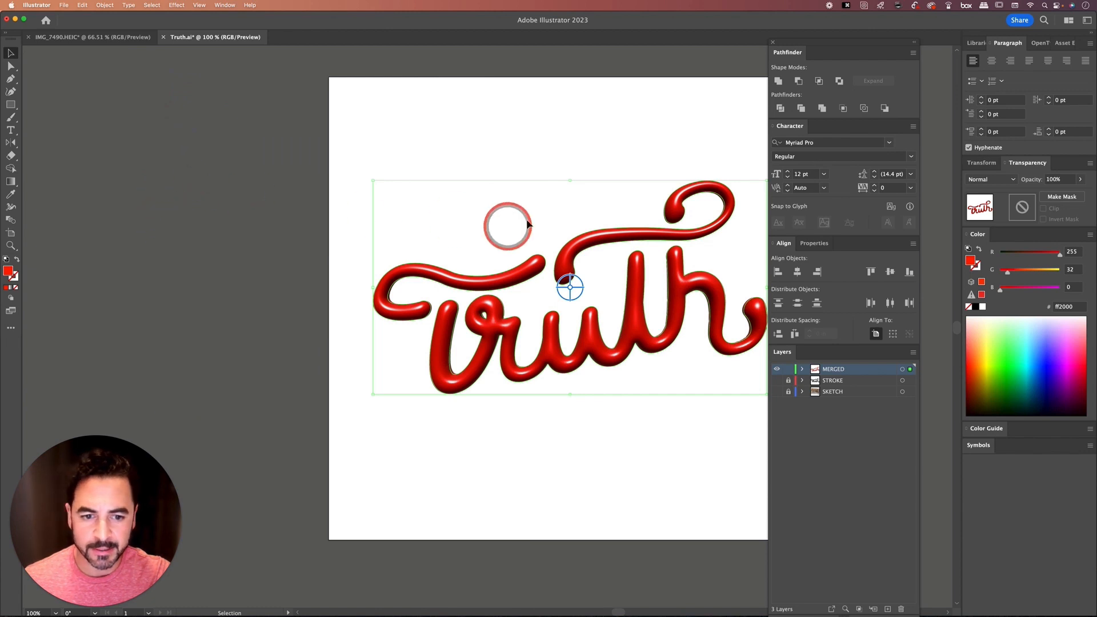
drag(615, 162, 494, 179)
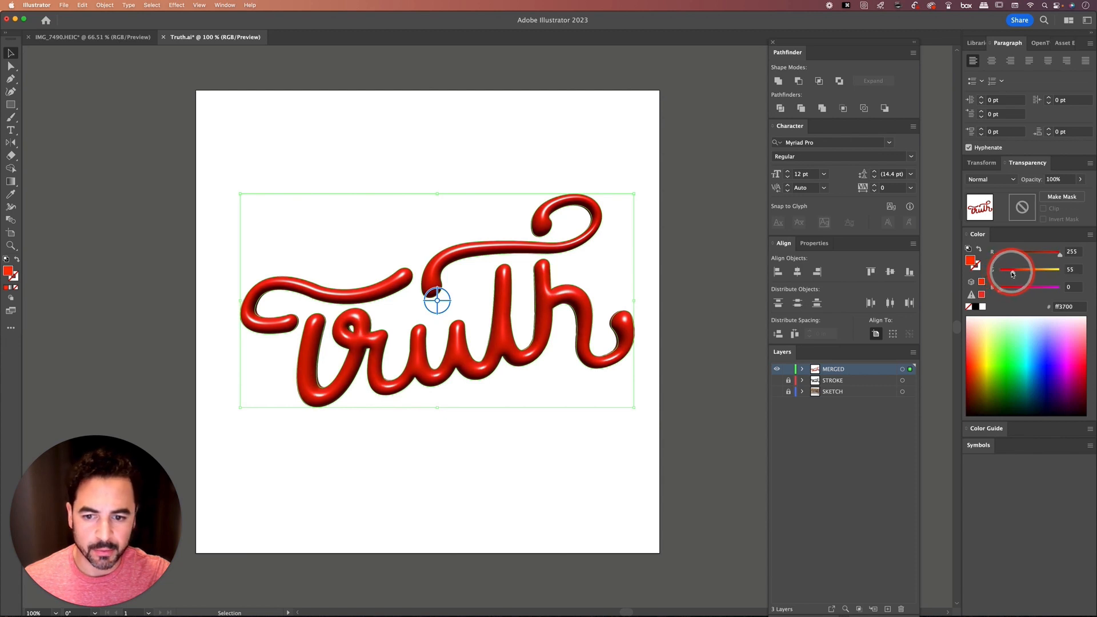
drag(1016, 274, 1028, 289)
mouse_move(1059, 253)
mouse_down()
mouse_move(1013, 252)
mouse_move(1039, 254)
mouse_move(1011, 272)
mouse_move(1053, 252)
mouse_move(1039, 272)
mouse_move(994, 289)
mouse_move(1056, 255)
mouse_up()
mouse_move(1017, 275)
mouse_down()
mouse_move(1004, 289)
mouse_move(1013, 292)
mouse_up()
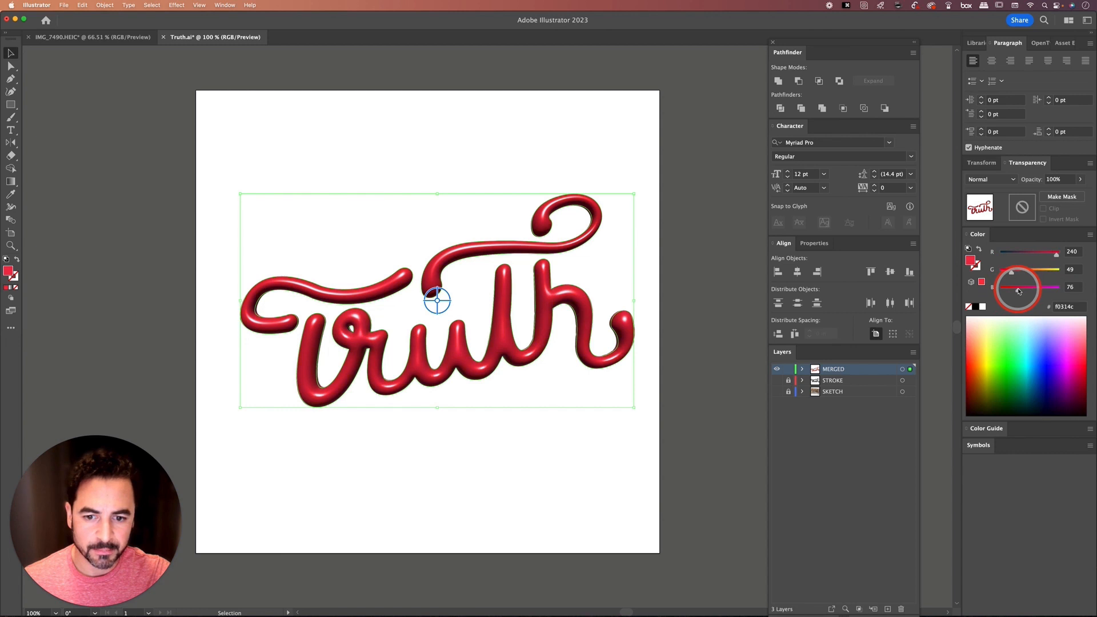
Add a new layer between MERGED and STROKE and create a 10 × 10 in rectangle on it.
click(849, 380)
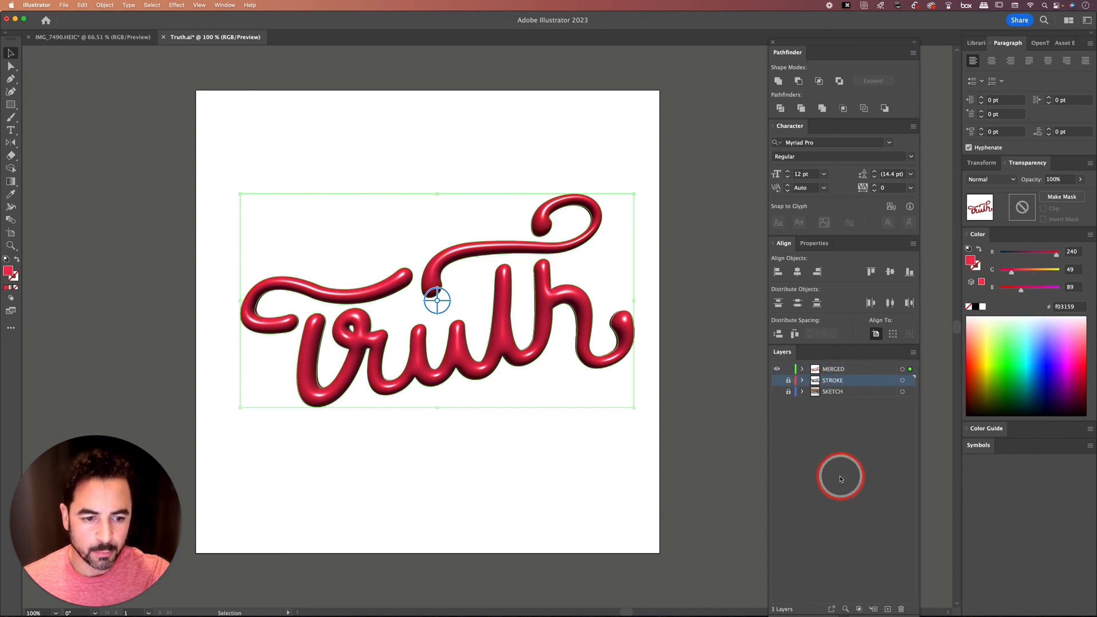
click(887, 609)
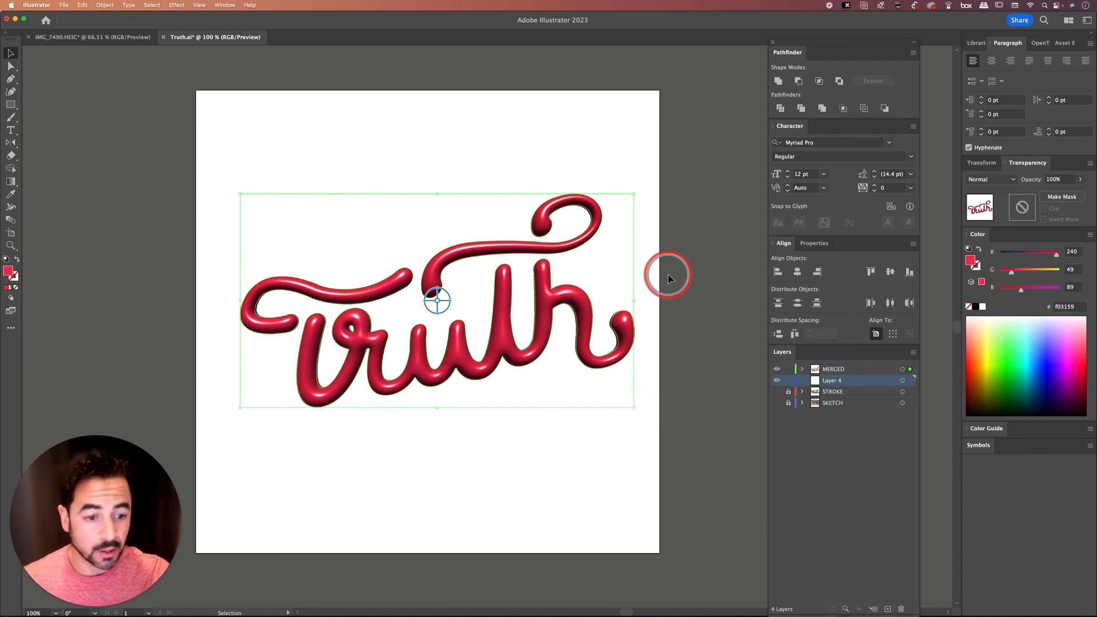
click(372, 159)
key(m)
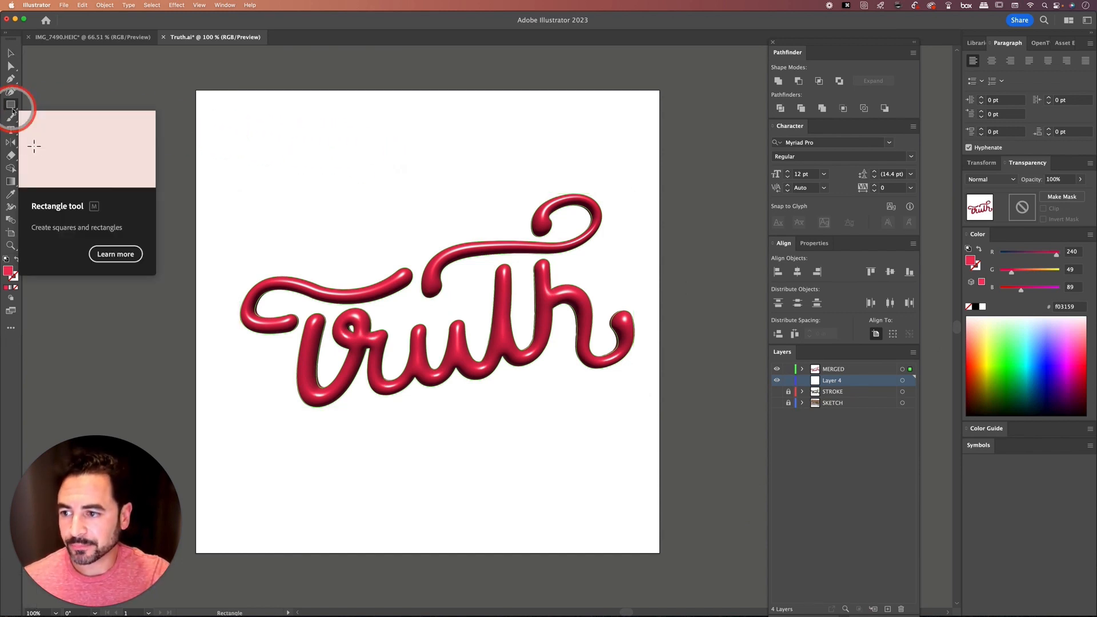
click(424, 157)
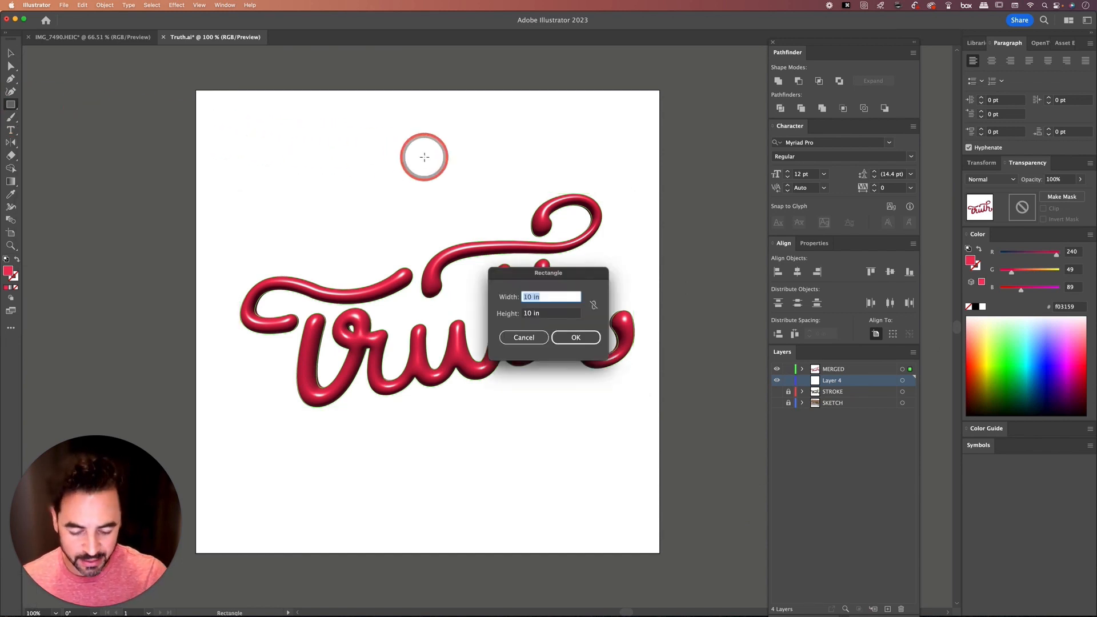
key(Return)
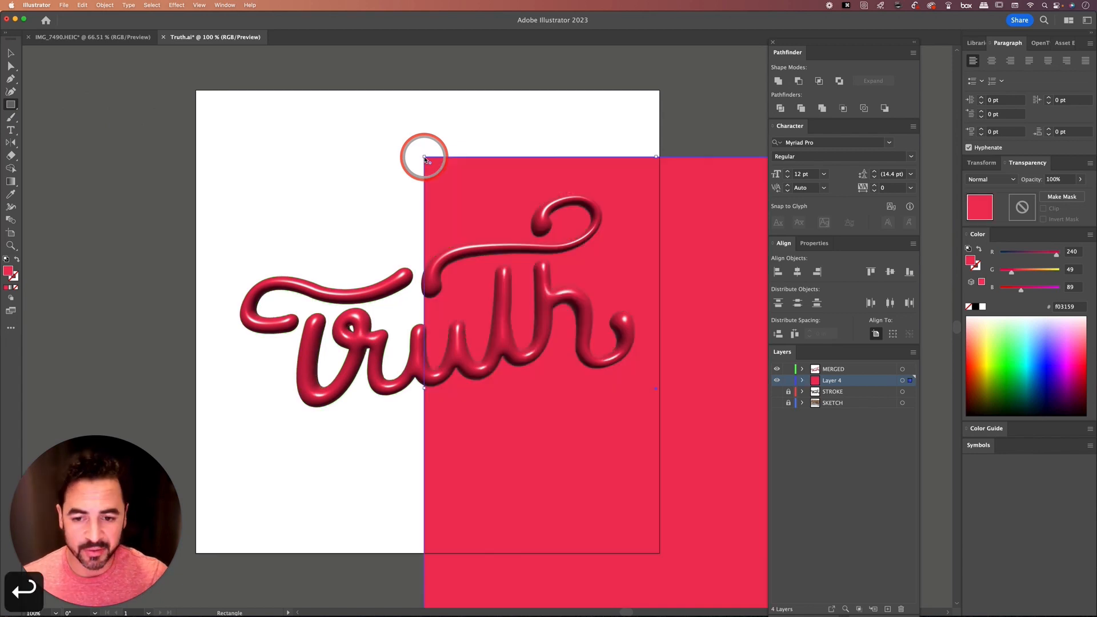
Align the rectangle exactly over the artboard and fill it with turquoise 05f3db.
key(v)
drag(691, 209, 462, 147)
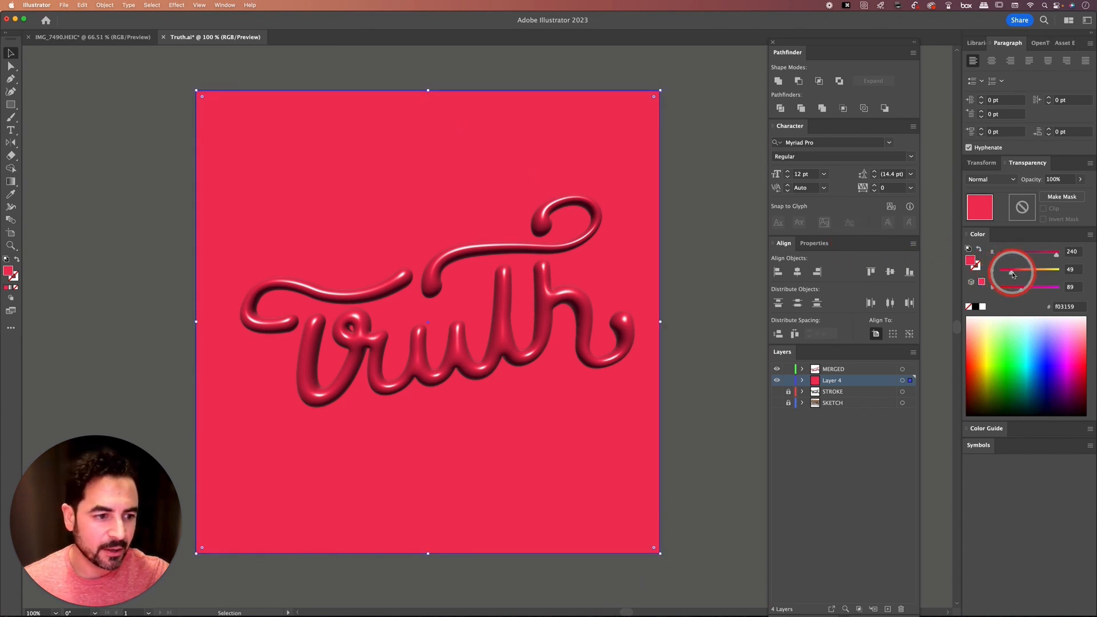
click(1028, 360)
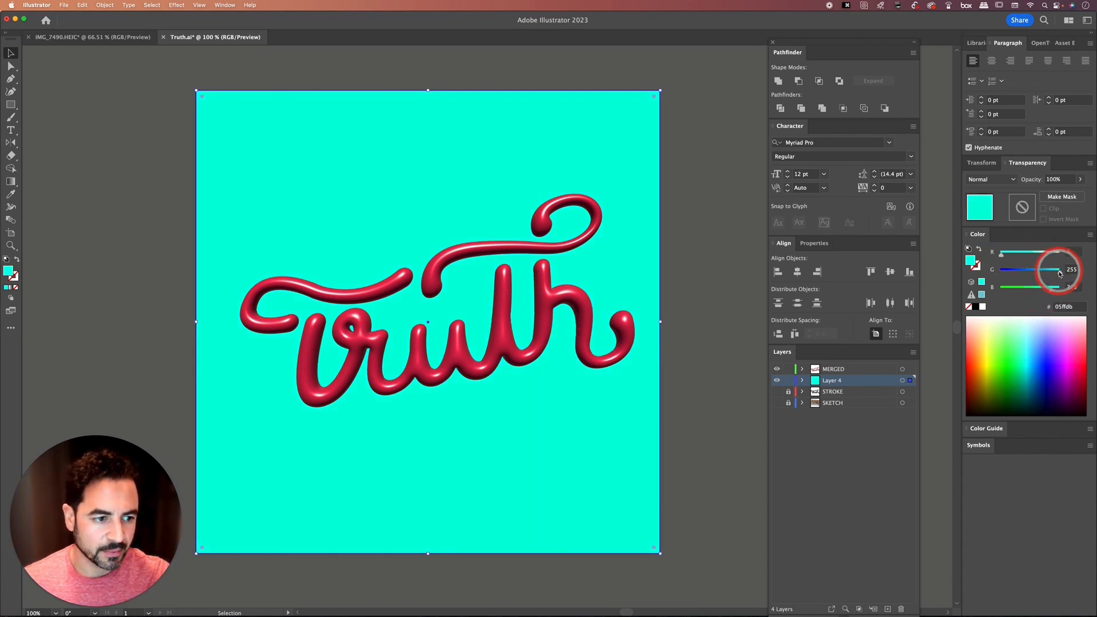
drag(1058, 269, 1054, 273)
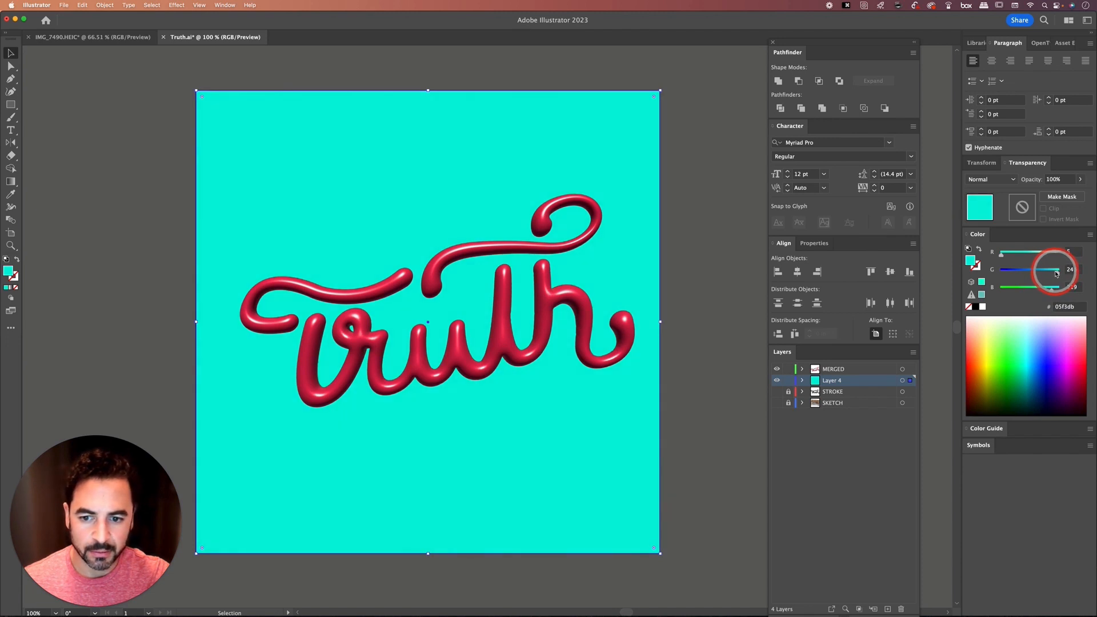
Rename the turquoise rectangle's layer BACKGROUND and lock it.
double_click(832, 381)
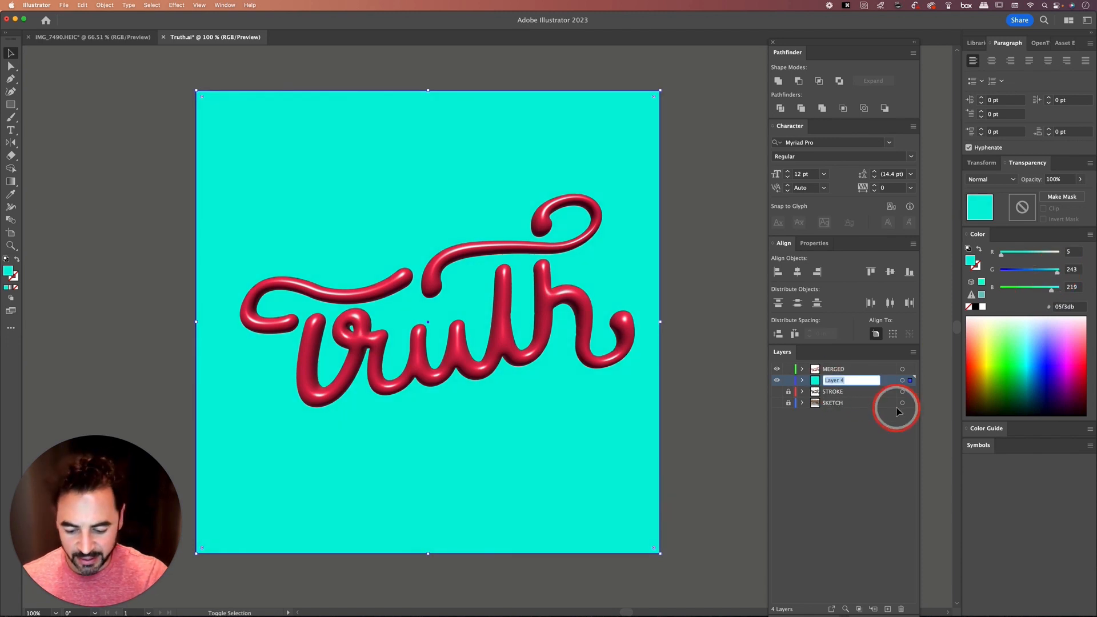
text(BACKGROUND)
key(Return)
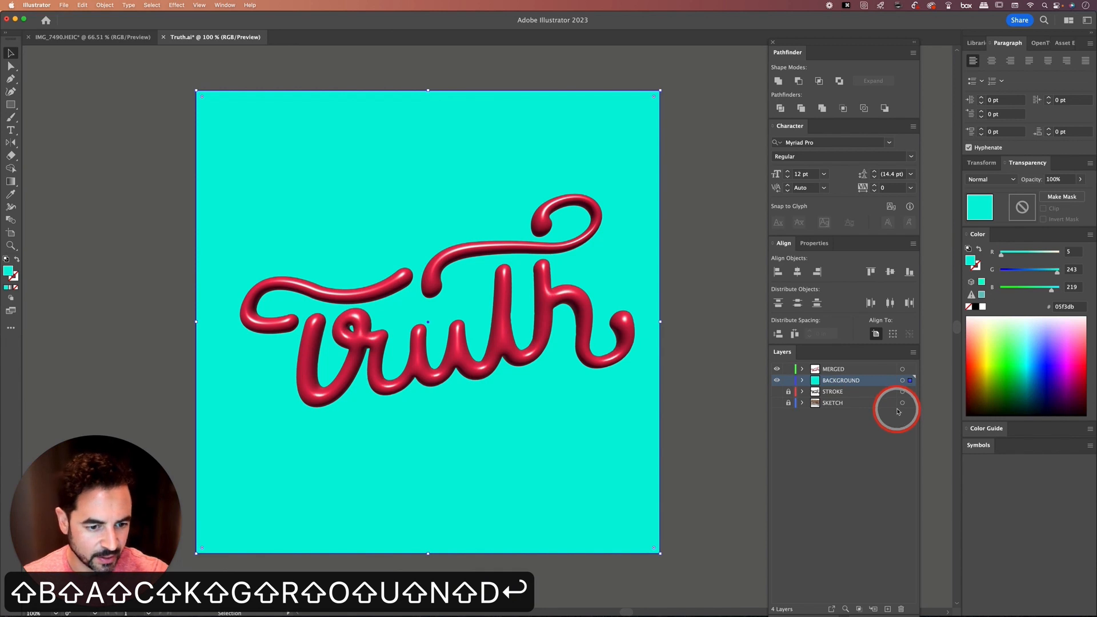
click(788, 379)
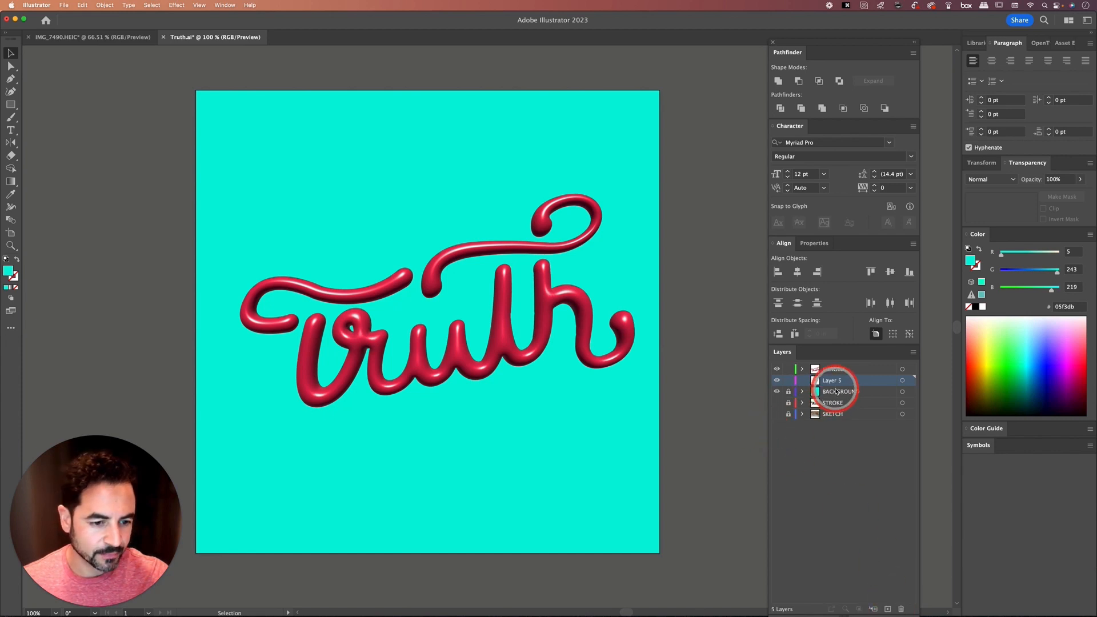
On a new layer above BACKGROUND, create a second 10 × 10 in rectangle and align it with the artboard.
key(m)
click(249, 160)
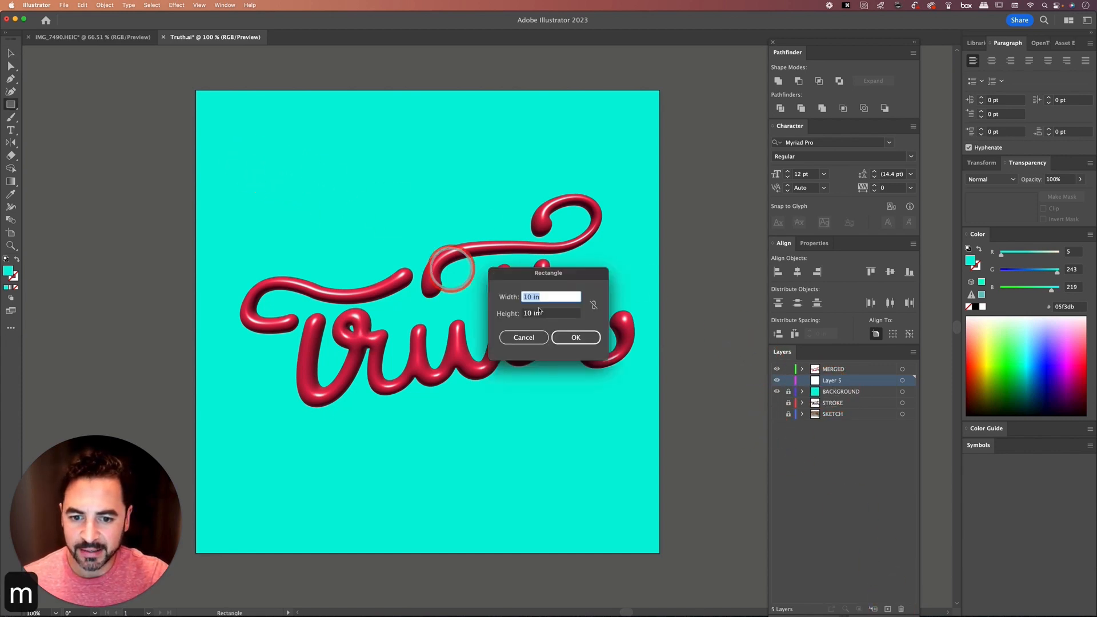
click(571, 338)
key(v)
drag(684, 257, 624, 183)
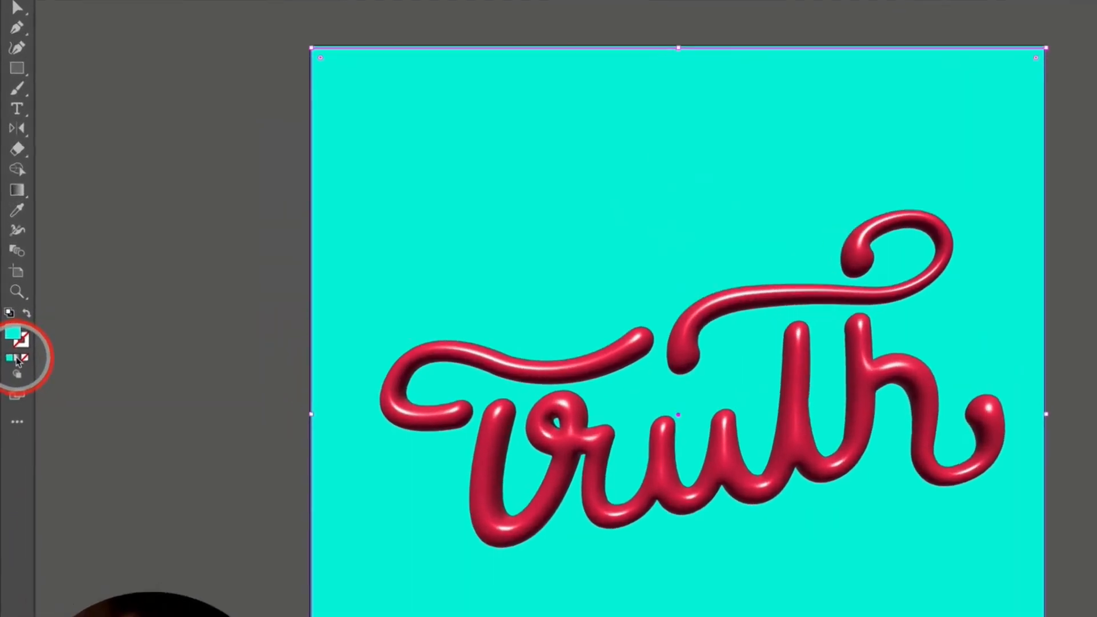
Fill the second rectangle with a radial gradient and change its black outer color stop to white.
click(17, 361)
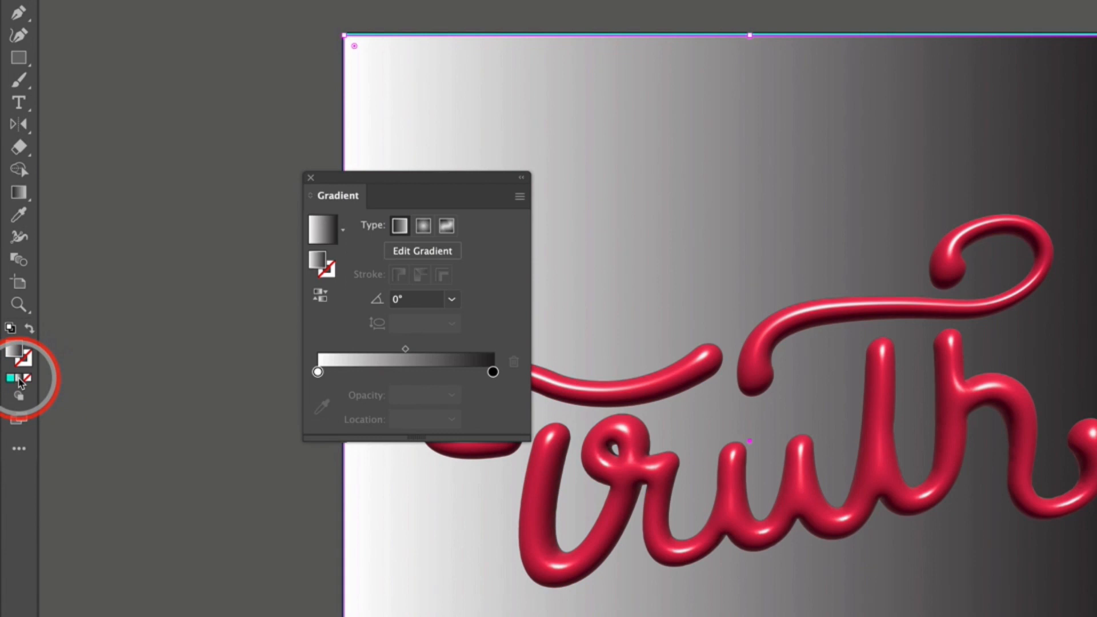
click(423, 226)
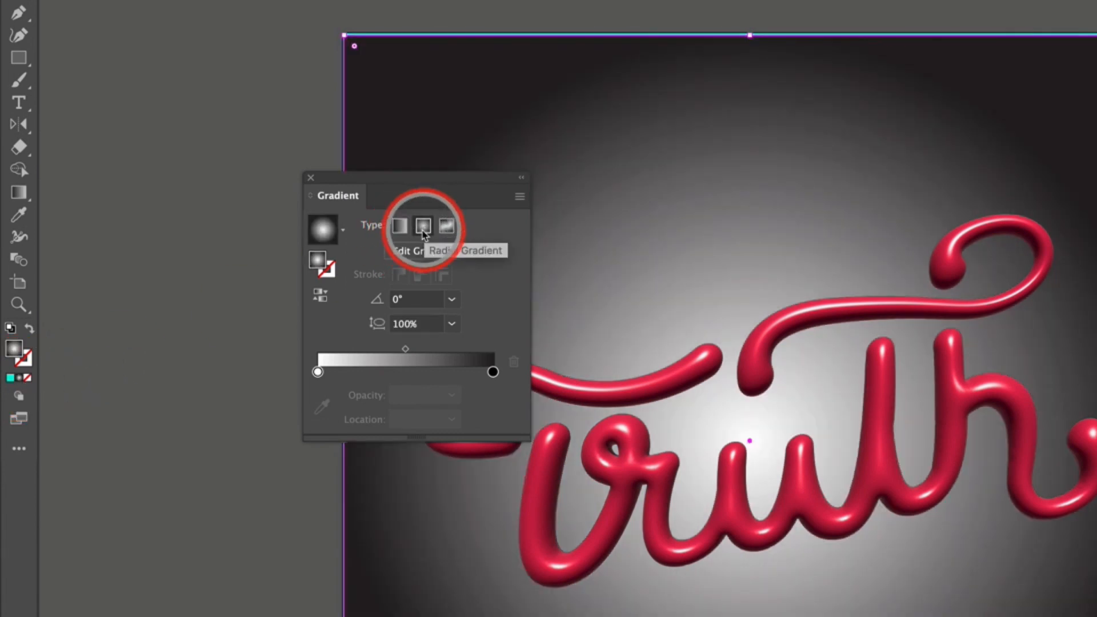
click(493, 372)
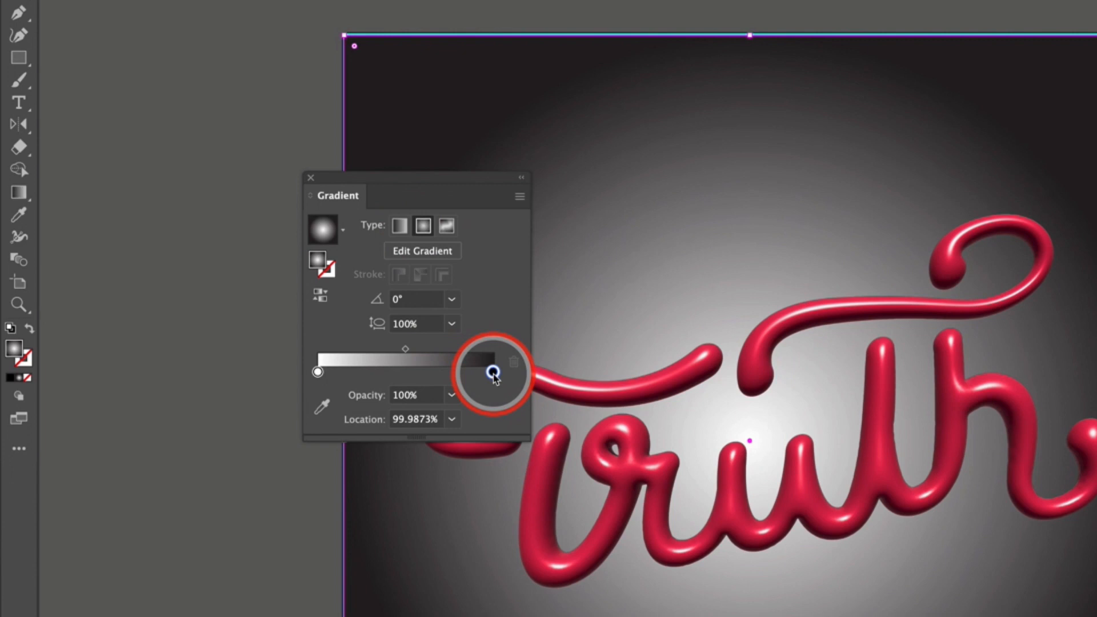
click(451, 394)
double_click(493, 372)
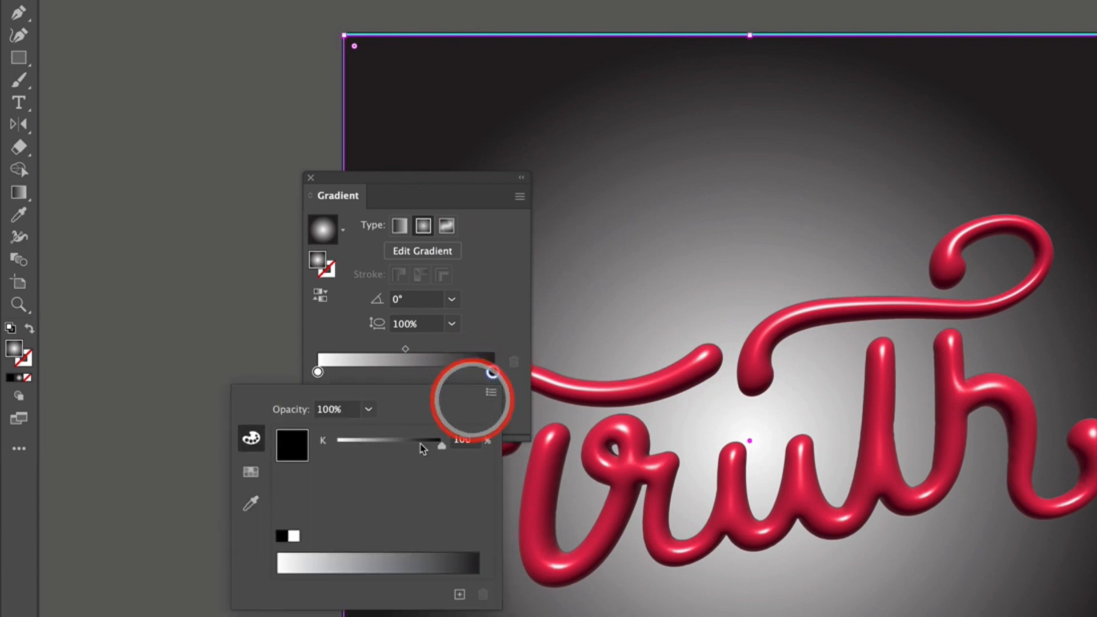
drag(440, 445, 337, 445)
Set the outer gradient stop's opacity to 0% and shift the gradient midpoint to about 41%.
click(493, 372)
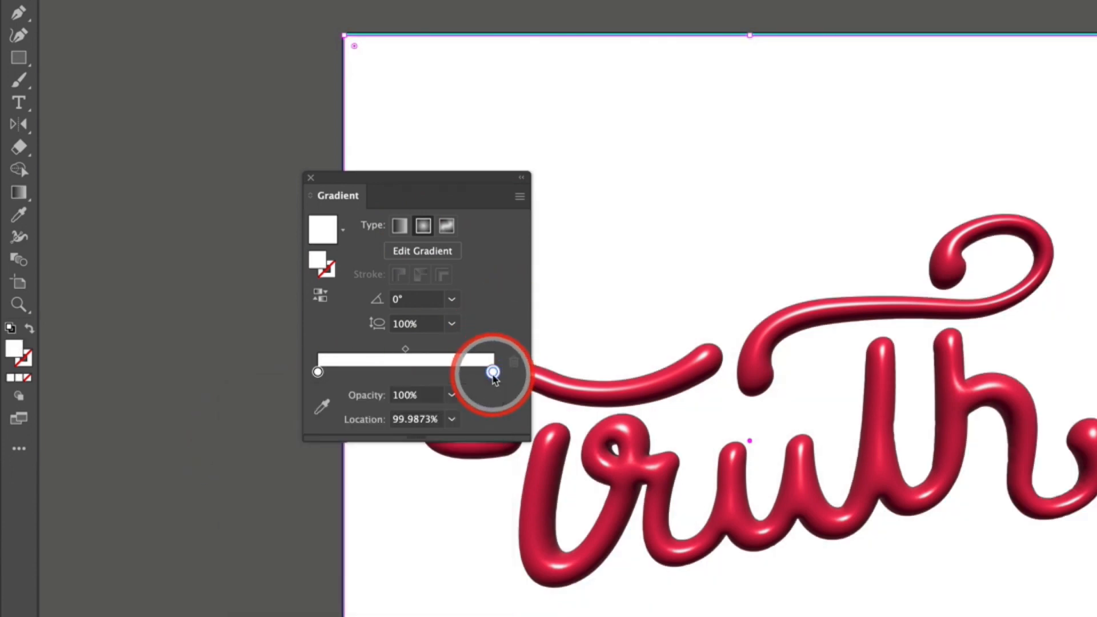
click(452, 395)
click(457, 413)
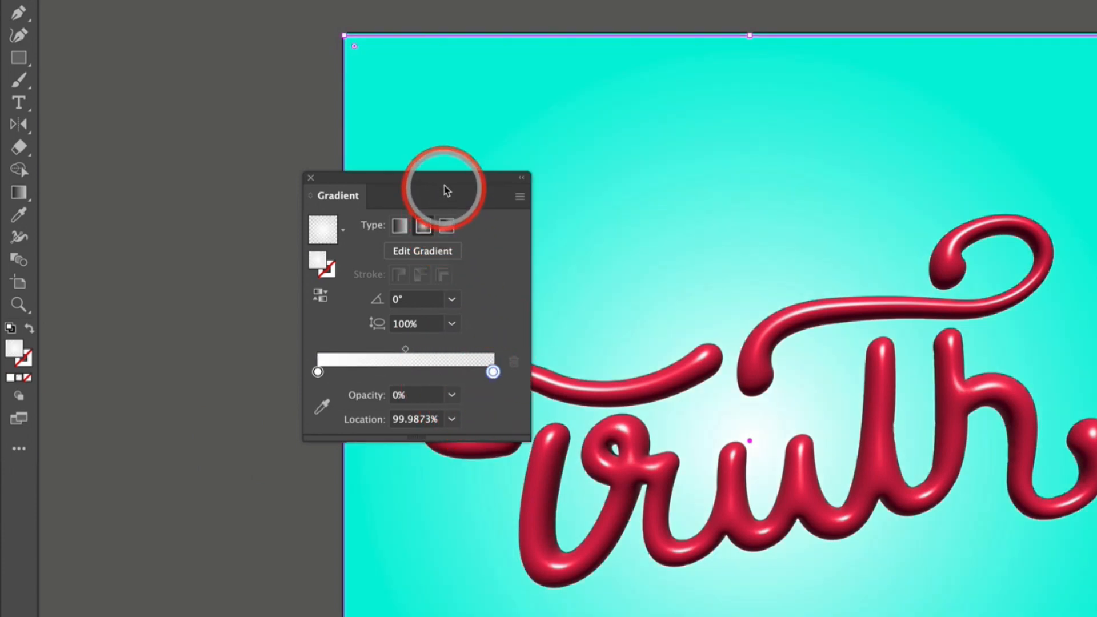
drag(446, 185, 358, 185)
mouse_move(318, 353)
mouse_down()
mouse_move(292, 352)
mouse_move(356, 348)
mouse_move(303, 352)
mouse_up()
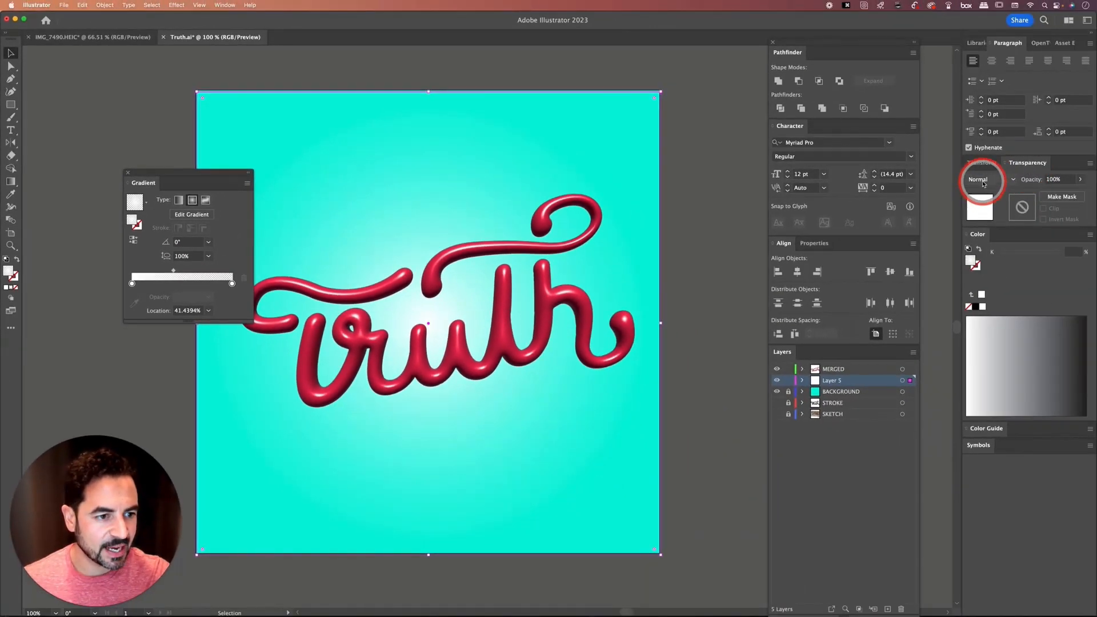
Set the gradient rectangle's blend mode to Overlay and rename its layer HIGHLIGHT.
click(983, 184)
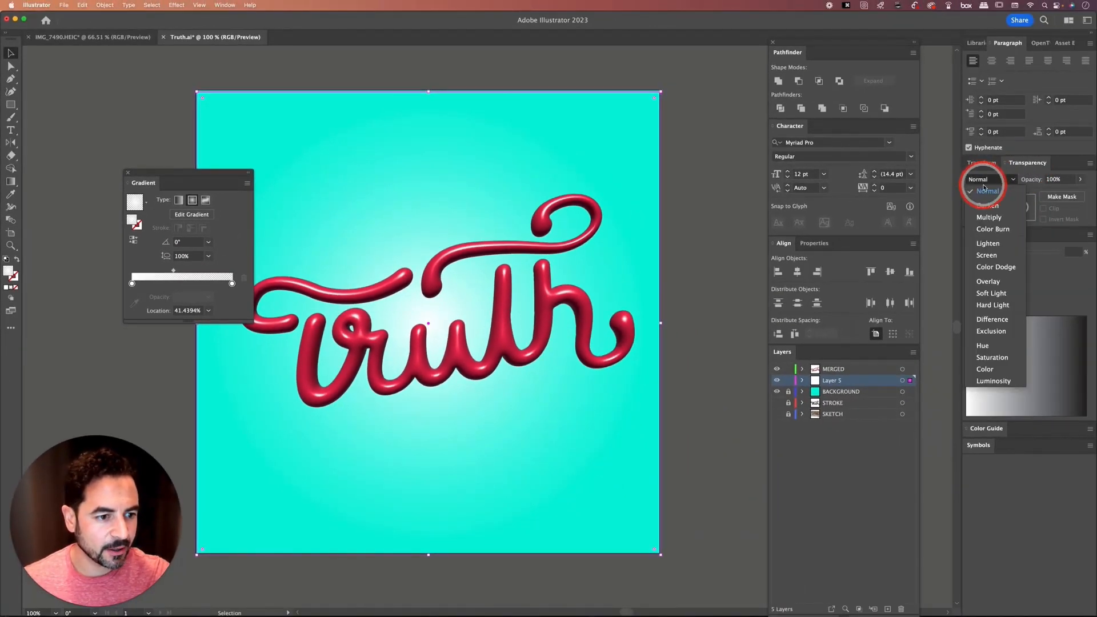
click(996, 284)
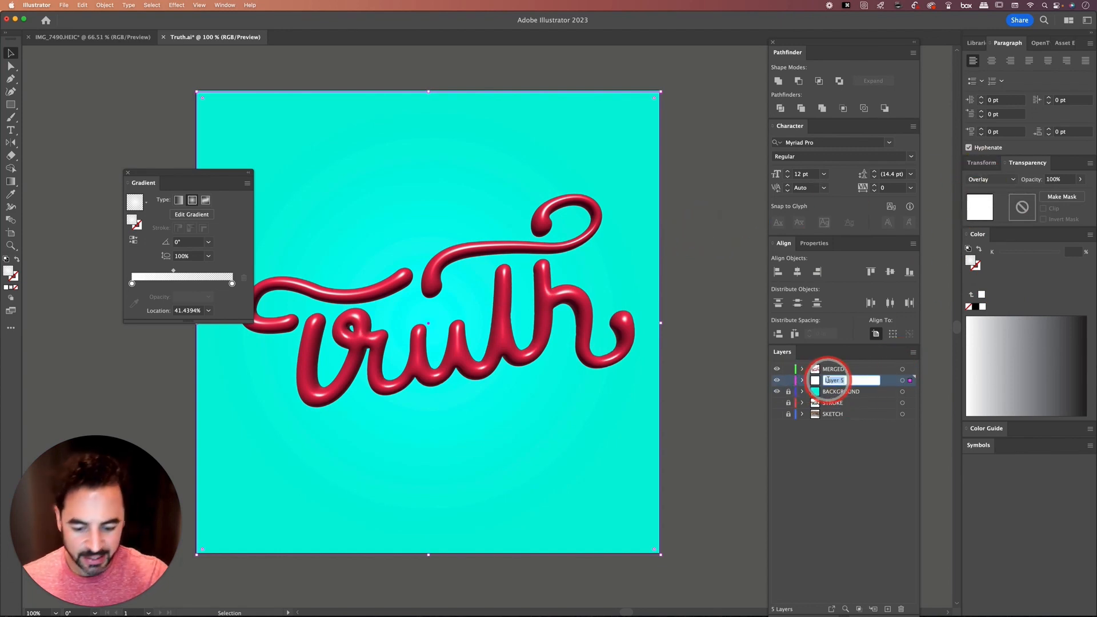
text(HIGHLG)
key(BackSpace)
text(I)
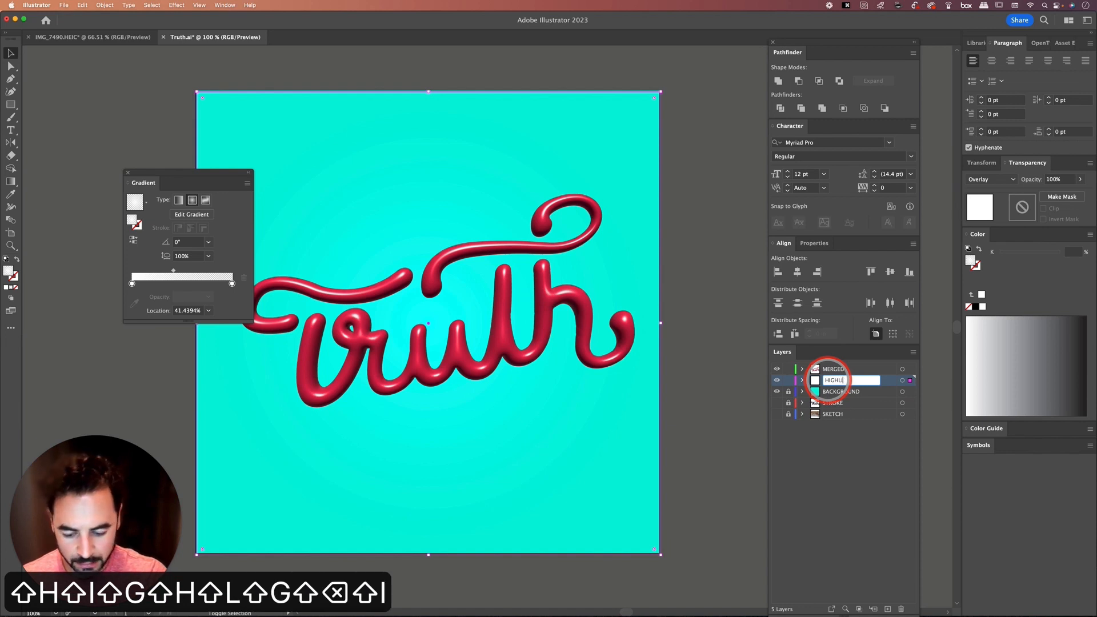
text(GHT)
key(Return)
Unlock the BACKGROUND layer, lock HIGHLIGHT, and select the turquoise background rectangle.
click(828, 391)
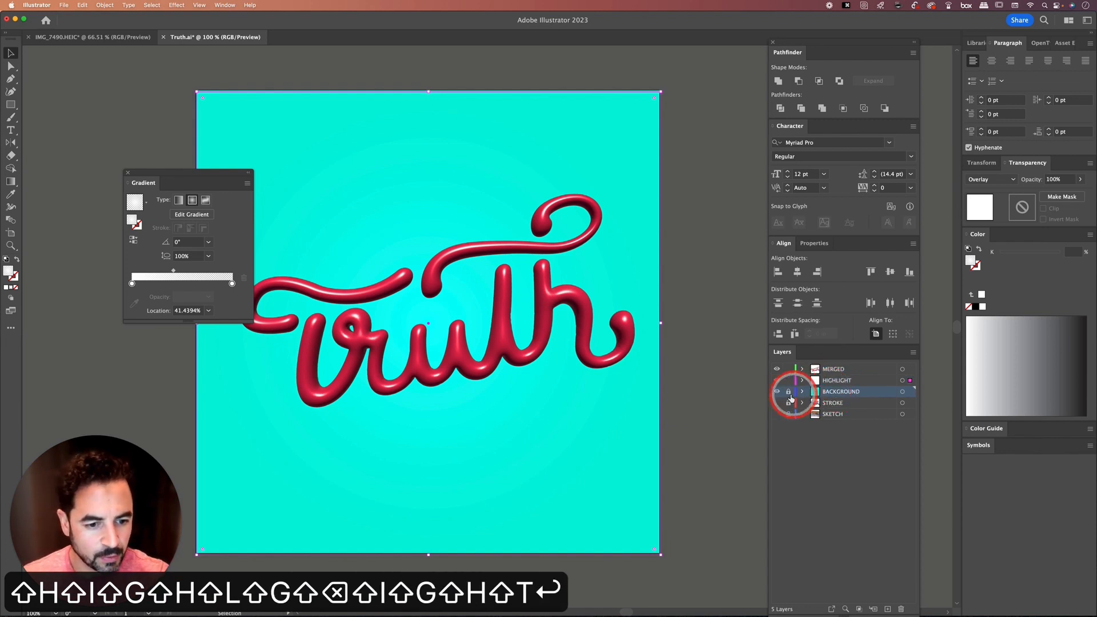
click(717, 128)
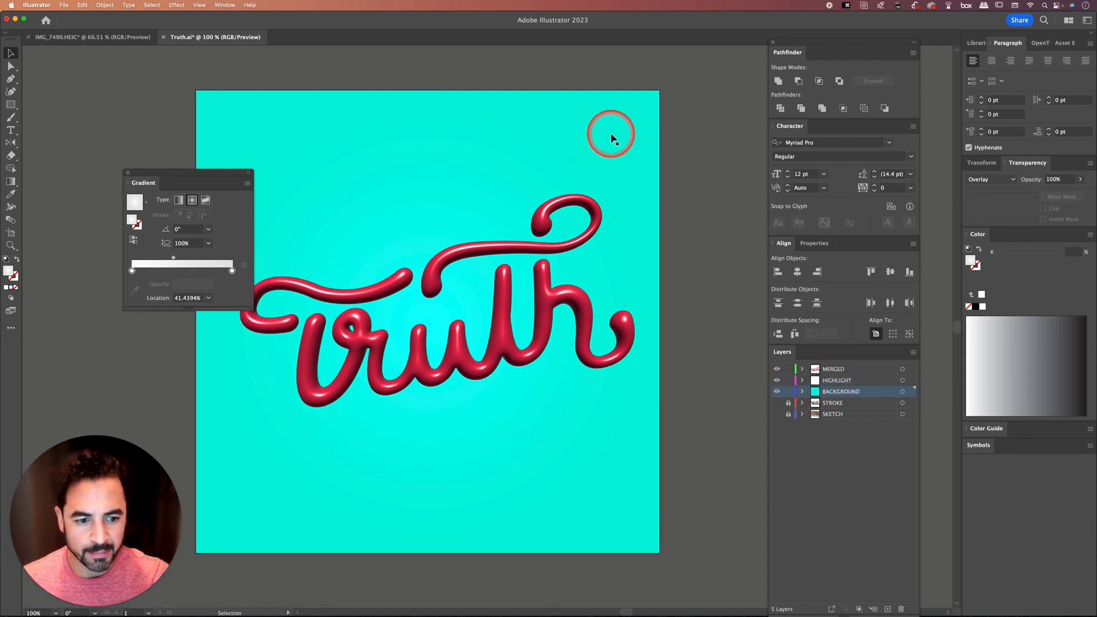
click(788, 380)
click(605, 179)
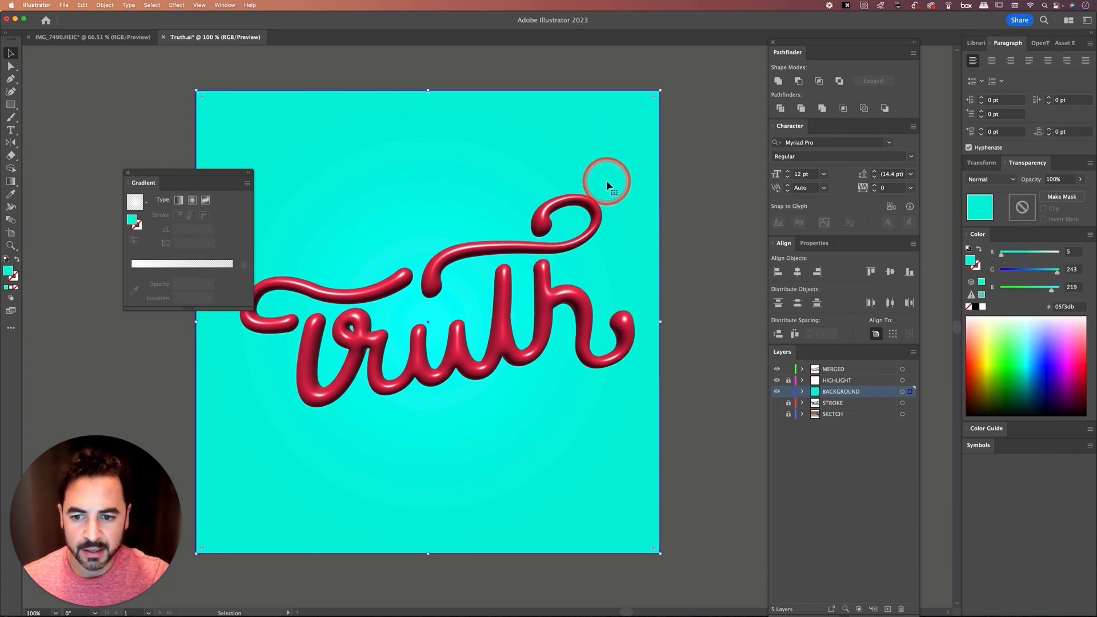
Darken the background rectangle to teal 05b1a9 and lock the BACKGROUND layer again.
click(794, 247)
mouse_move(1056, 272)
mouse_down()
mouse_move(1038, 273)
mouse_move(1048, 274)
mouse_up()
click(1053, 292)
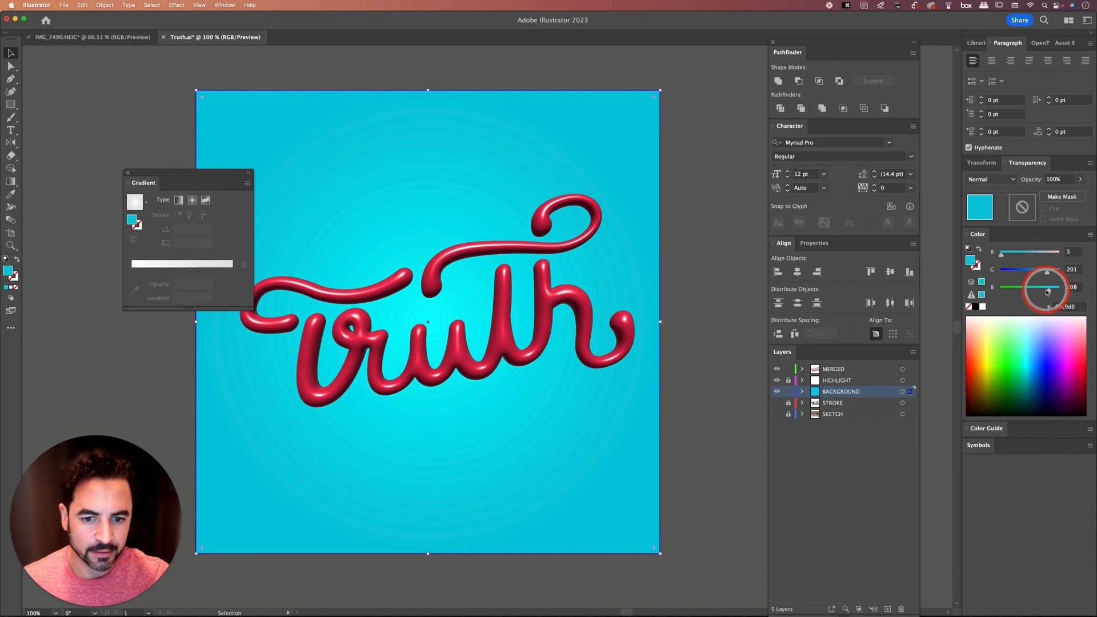
click(1047, 275)
drag(1043, 292, 1042, 275)
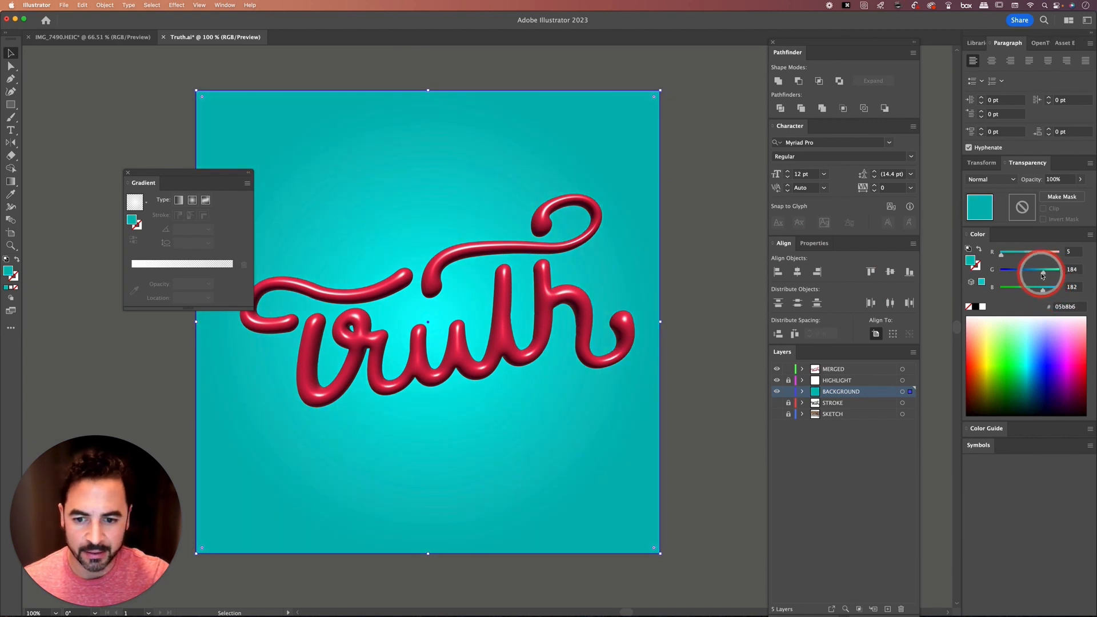
click(1043, 292)
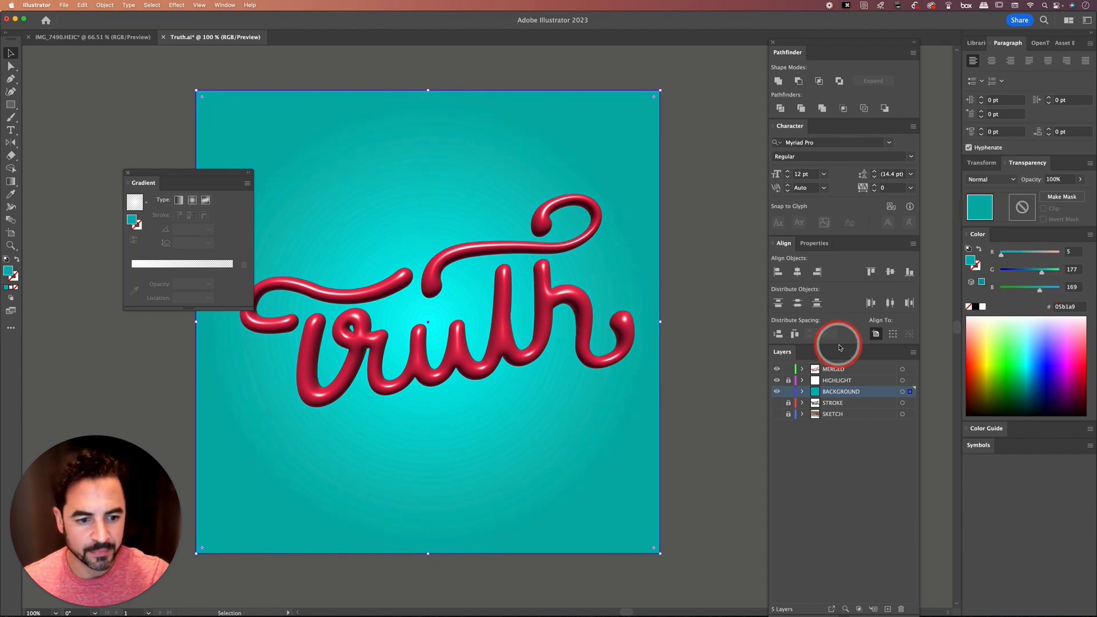
click(788, 392)
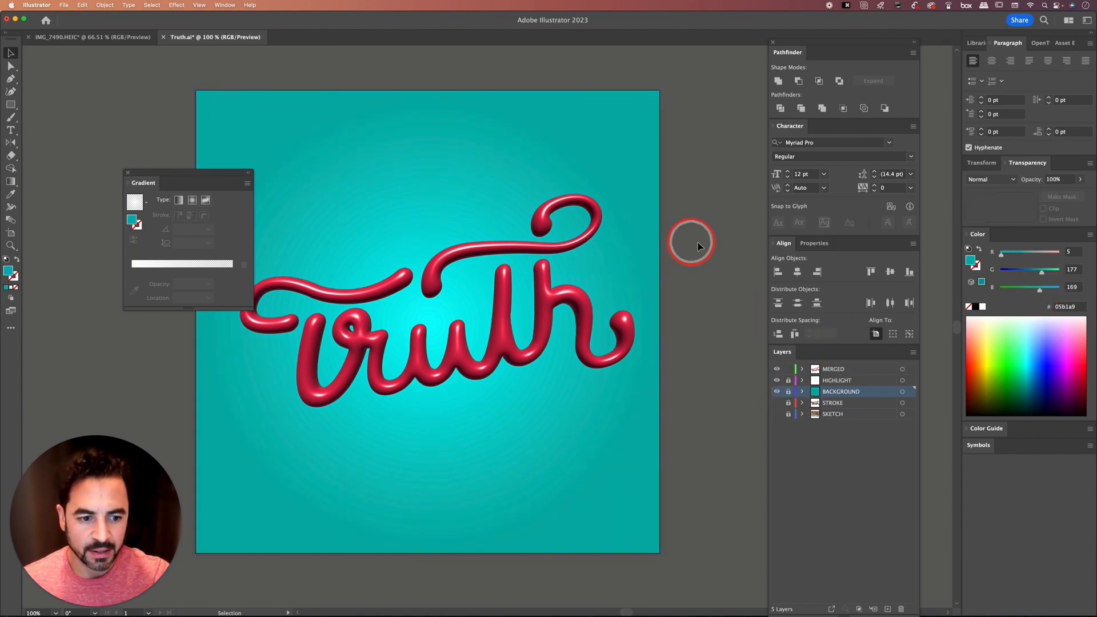
Select the inflated lettering on the MERGED layer and close the Gradient settings.
click(838, 369)
click(541, 297)
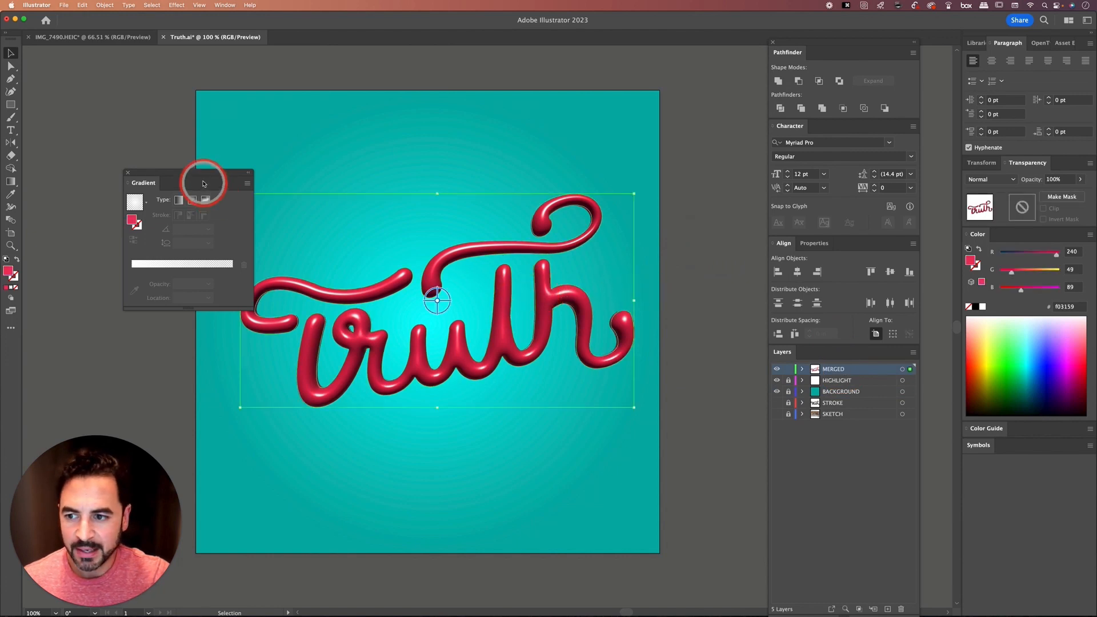
click(127, 172)
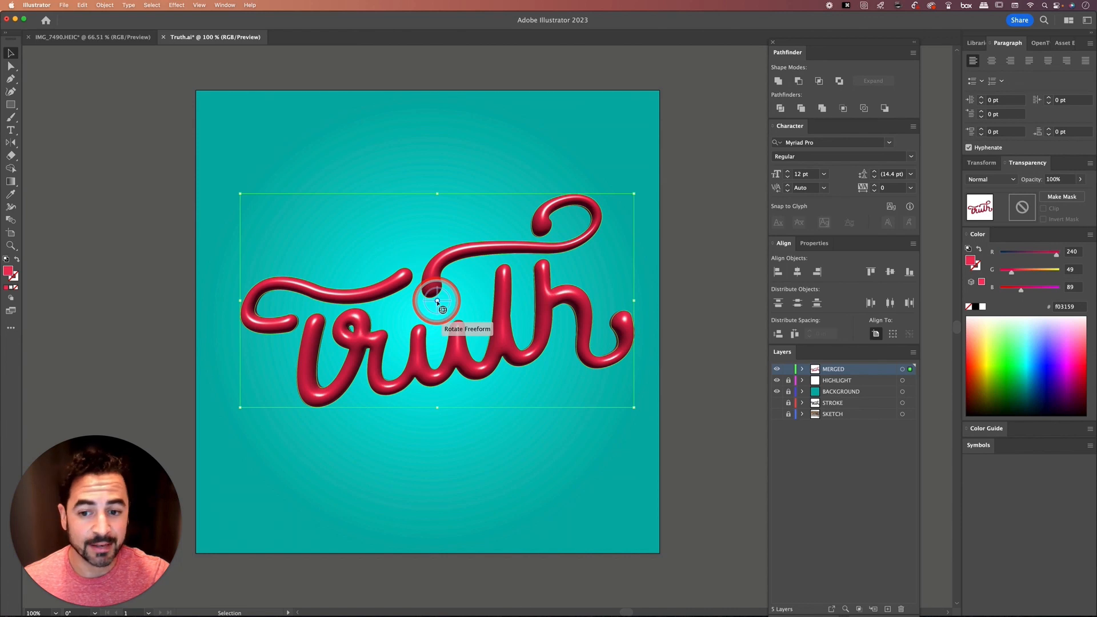
Rotate the inflated lettering freely in 3D to a new angle, recentre it on the artboard, and deselect it.
mouse_move(437, 300)
mouse_down()
mouse_move(435, 289)
mouse_move(448, 289)
mouse_move(431, 307)
mouse_move(422, 301)
mouse_move(441, 330)
mouse_move(451, 293)
mouse_up()
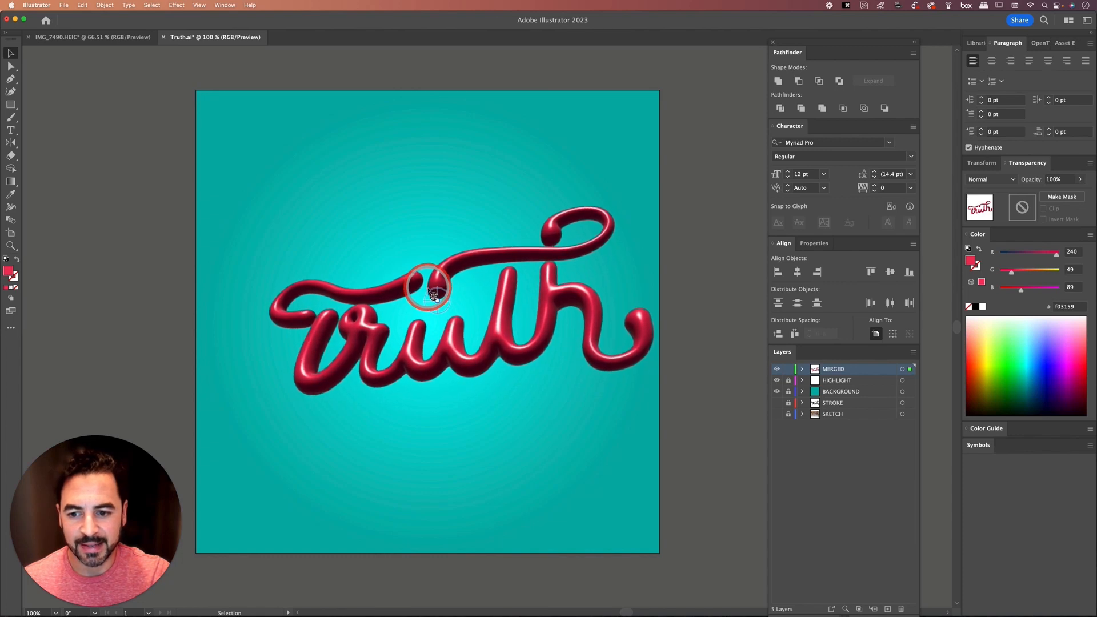
drag(430, 297, 433, 298)
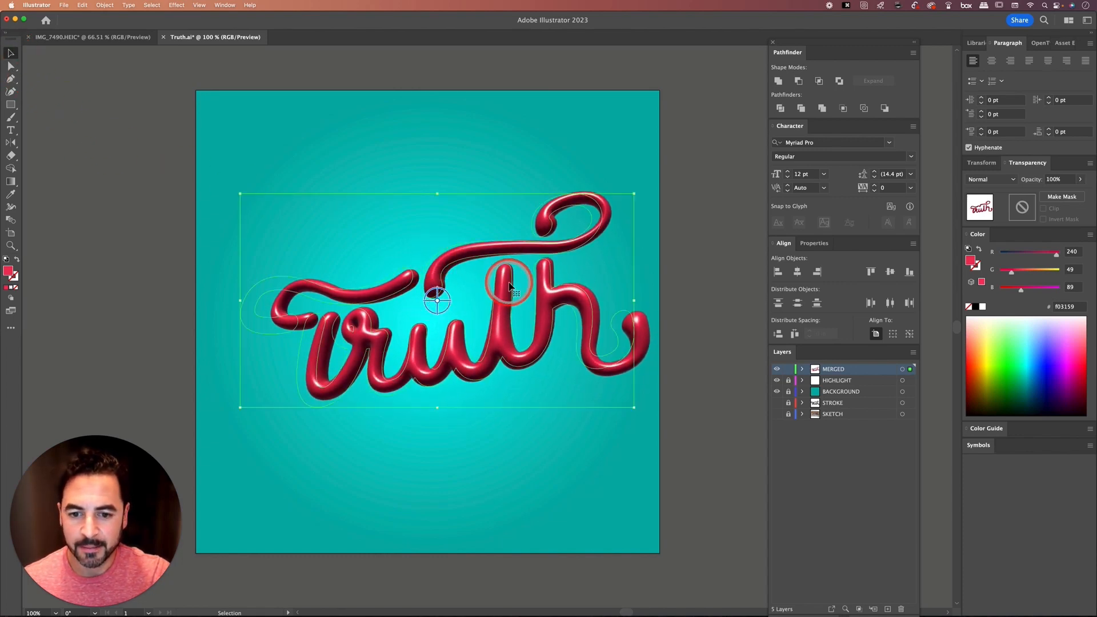
drag(509, 274, 482, 276)
click(700, 242)
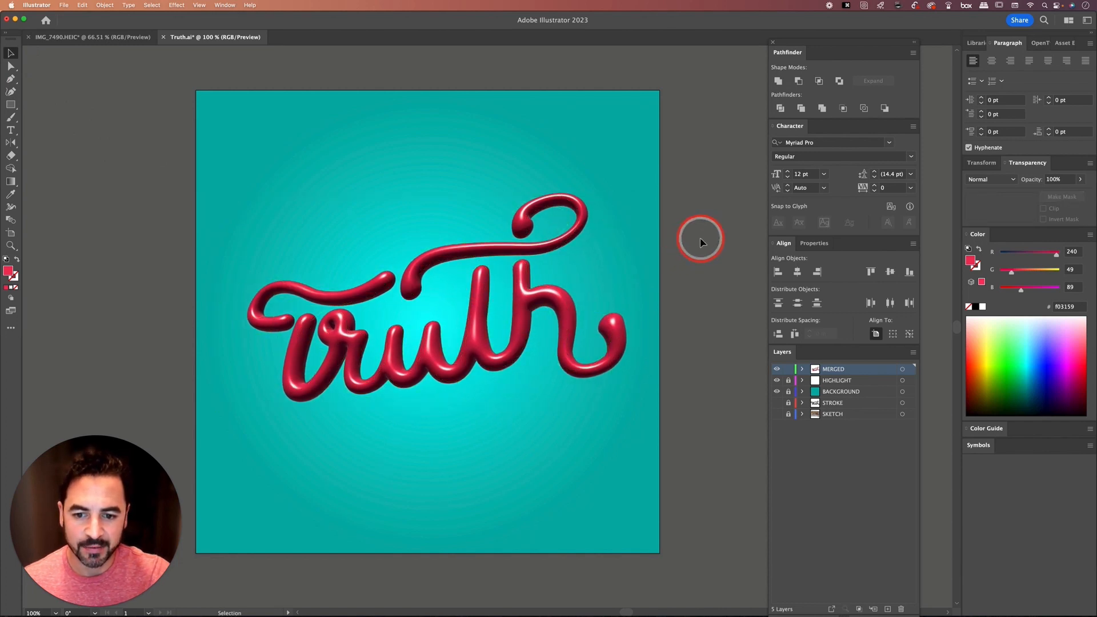
Recolour the inflated lettering to a warm red, ff483b, by adjusting its RGB values.
click(573, 305)
click(1056, 256)
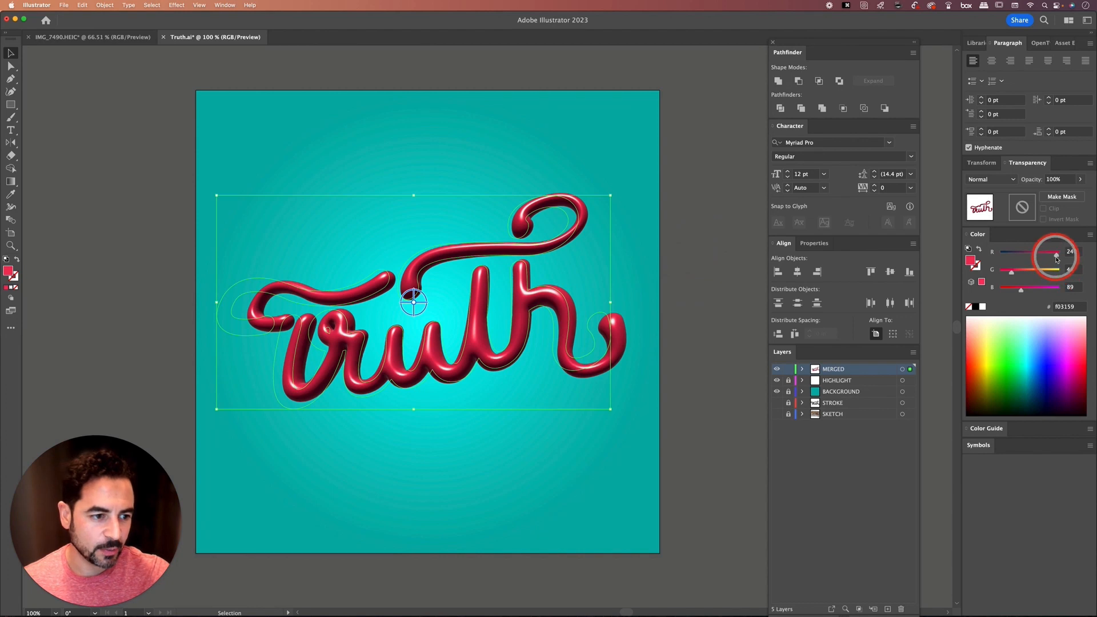
click(1014, 274)
drag(1008, 274, 1060, 254)
click(1017, 274)
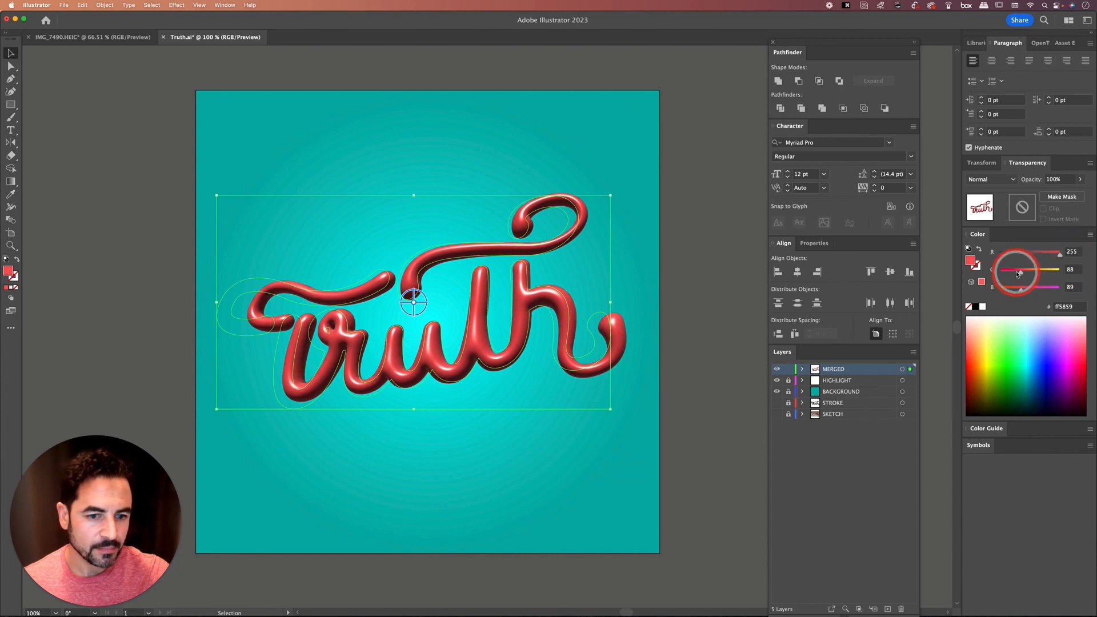
click(1020, 289)
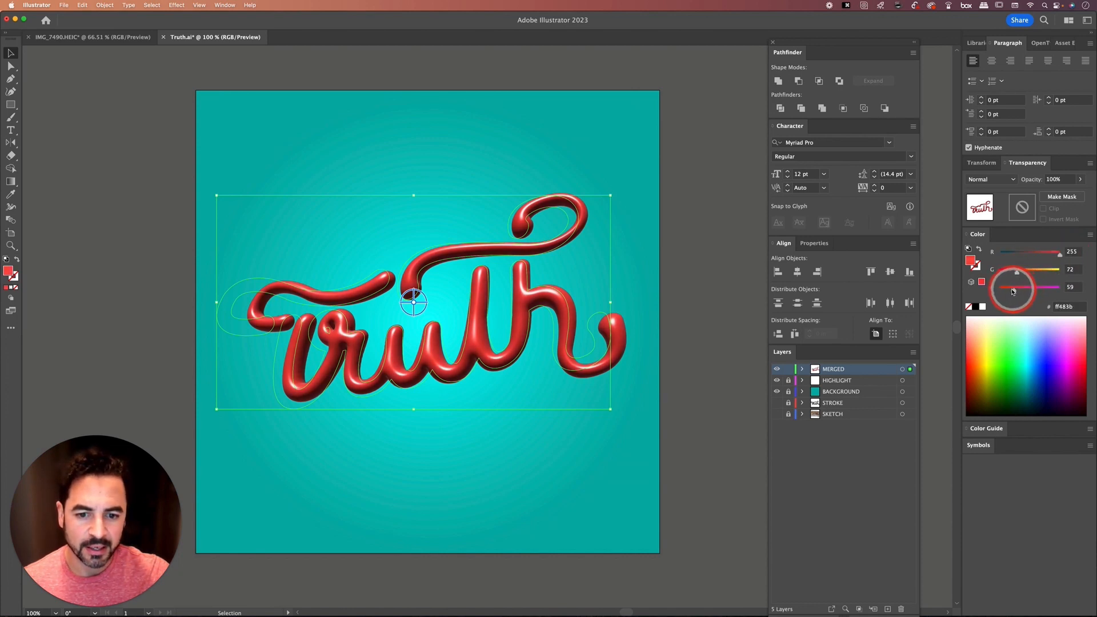
click(698, 254)
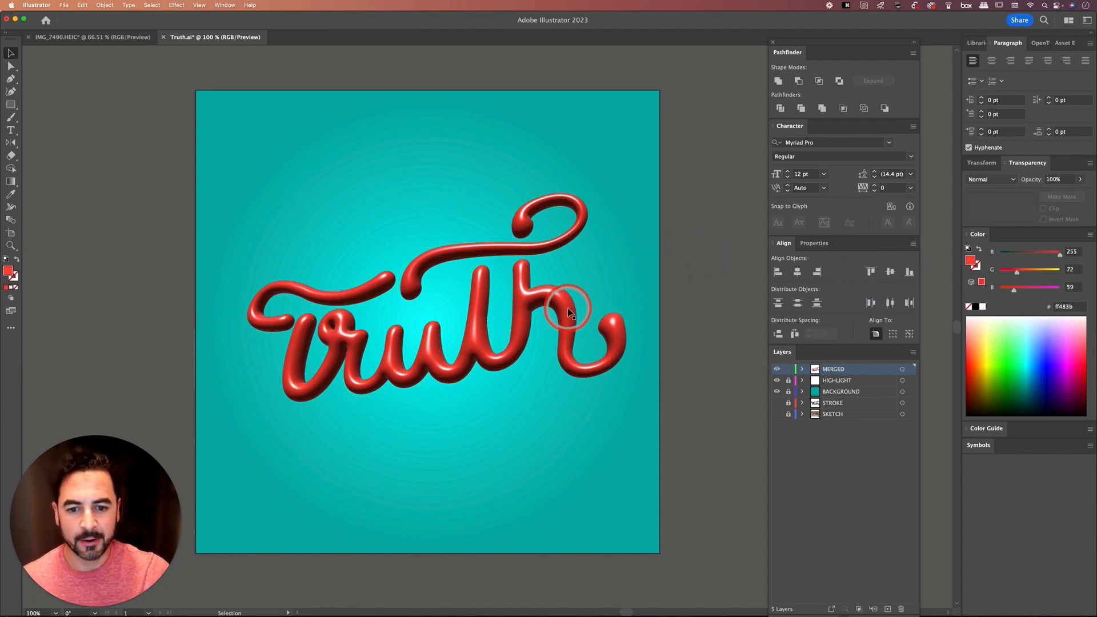
Nudge the lettering slightly up and to the right, set its 3D material roughness to 0.28, and close the 3D settings.
drag(568, 307, 572, 304)
click(711, 230)
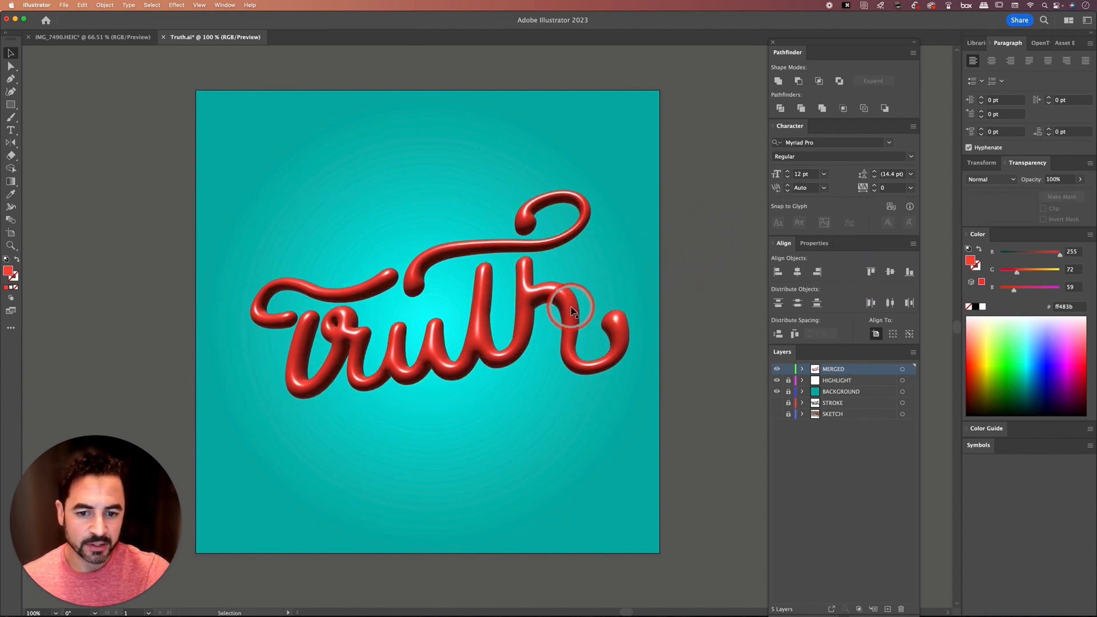
click(576, 308)
click(225, 5)
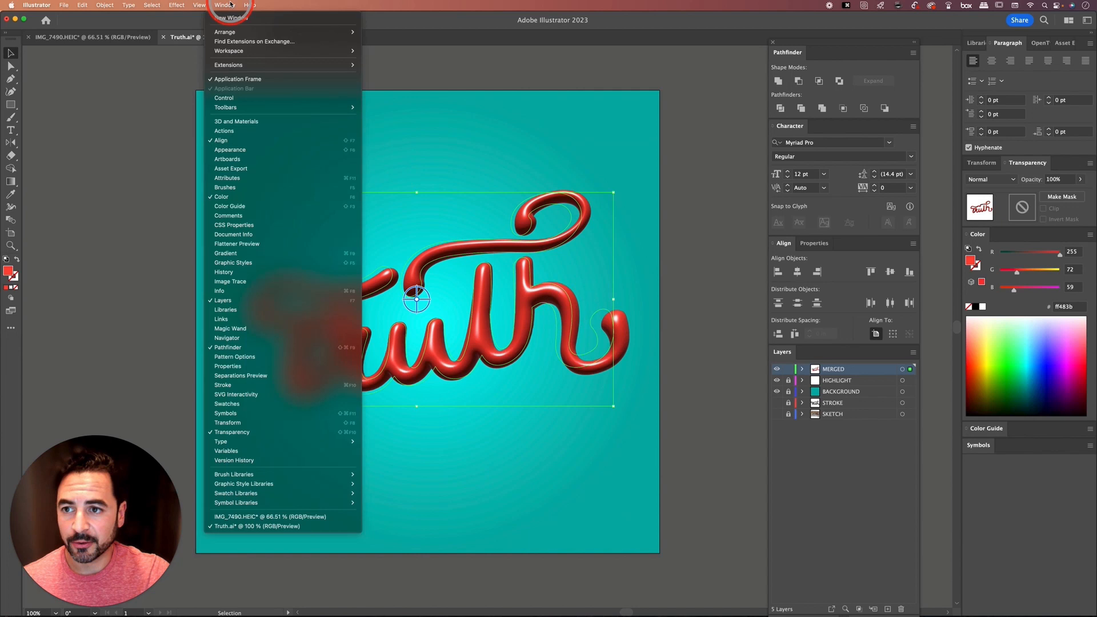
click(262, 124)
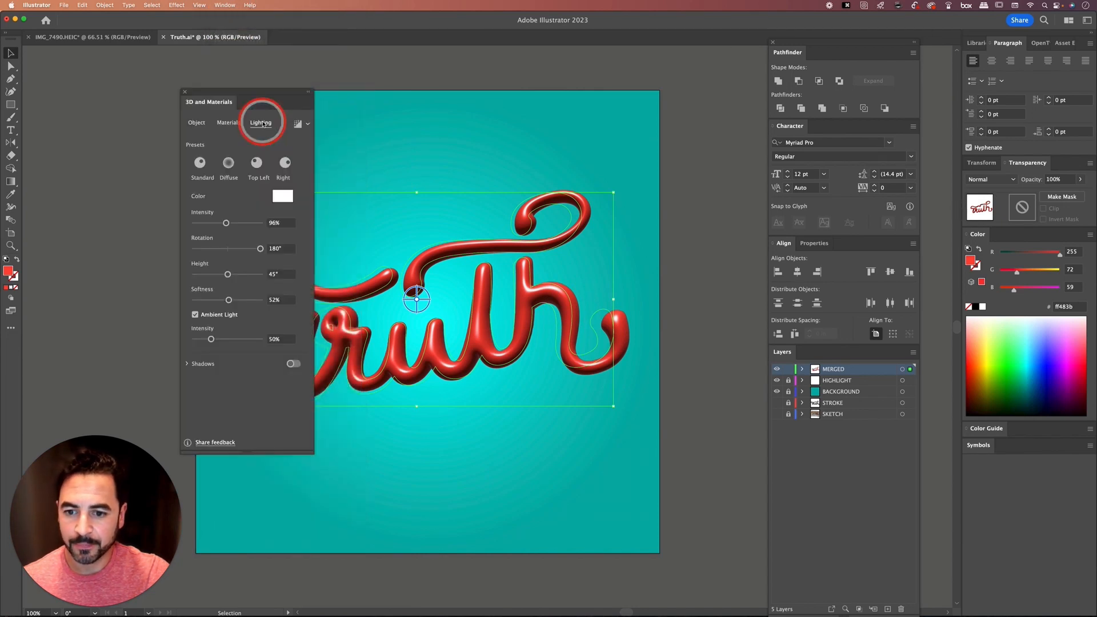
click(228, 122)
drag(258, 93, 205, 96)
mouse_move(161, 312)
mouse_down()
mouse_move(180, 311)
mouse_move(157, 313)
mouse_up()
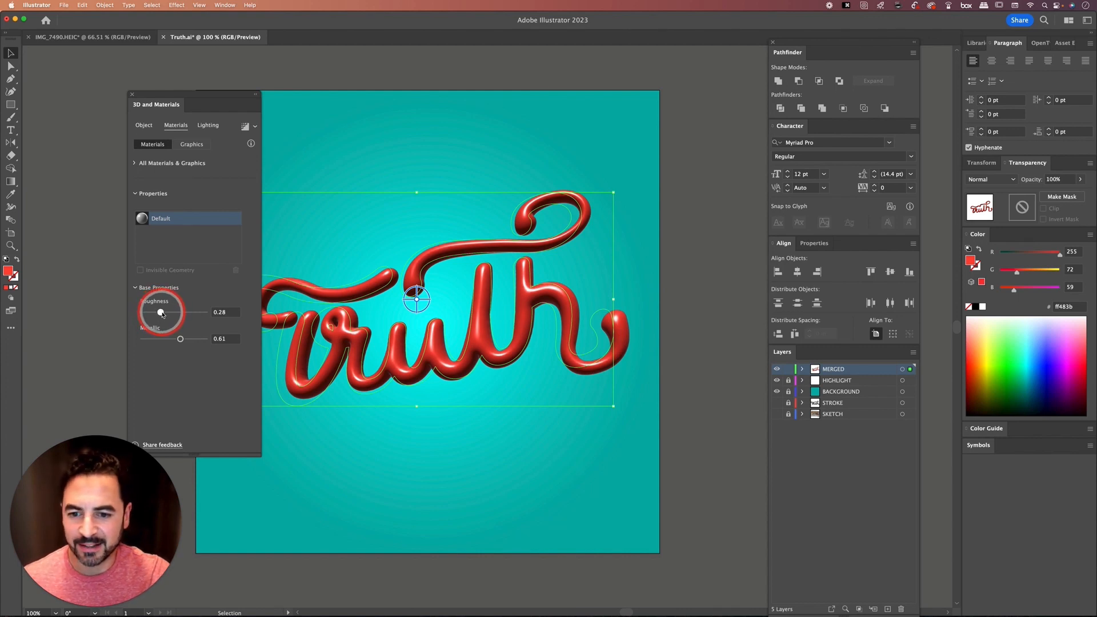
click(132, 94)
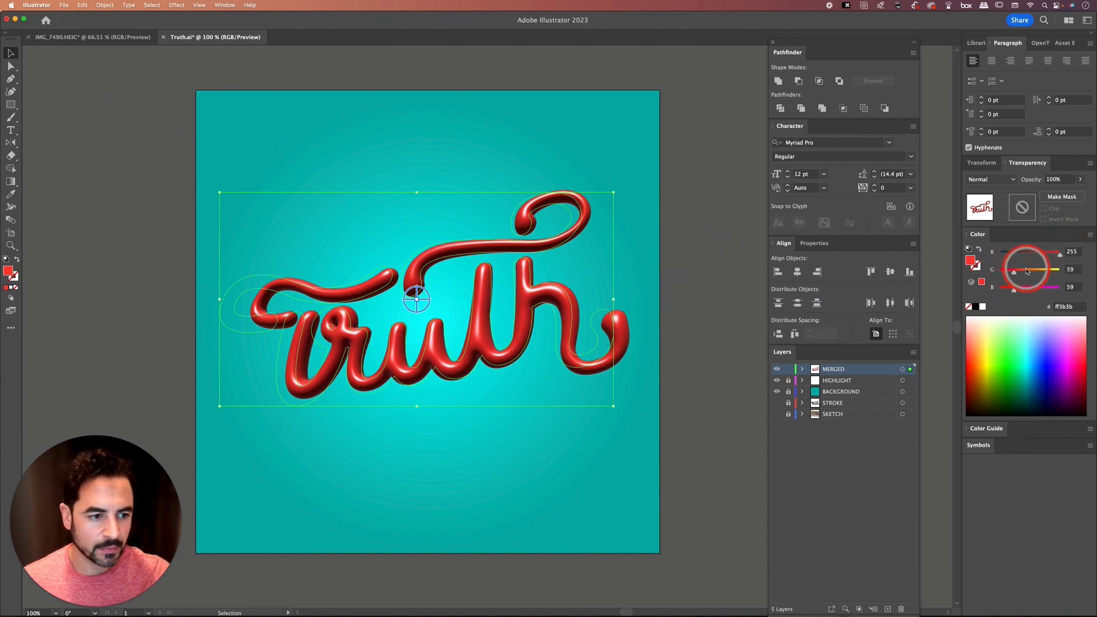
Try several orange tones from the colour spectrum on the lettering, from f97700 to ec3e00.
click(978, 359)
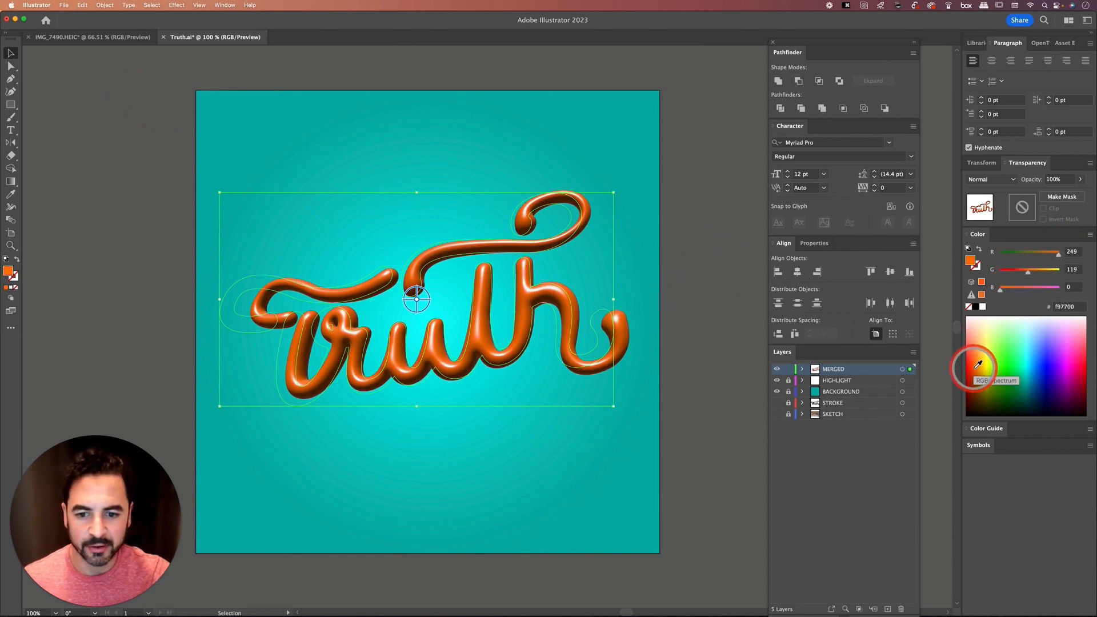
click(978, 357)
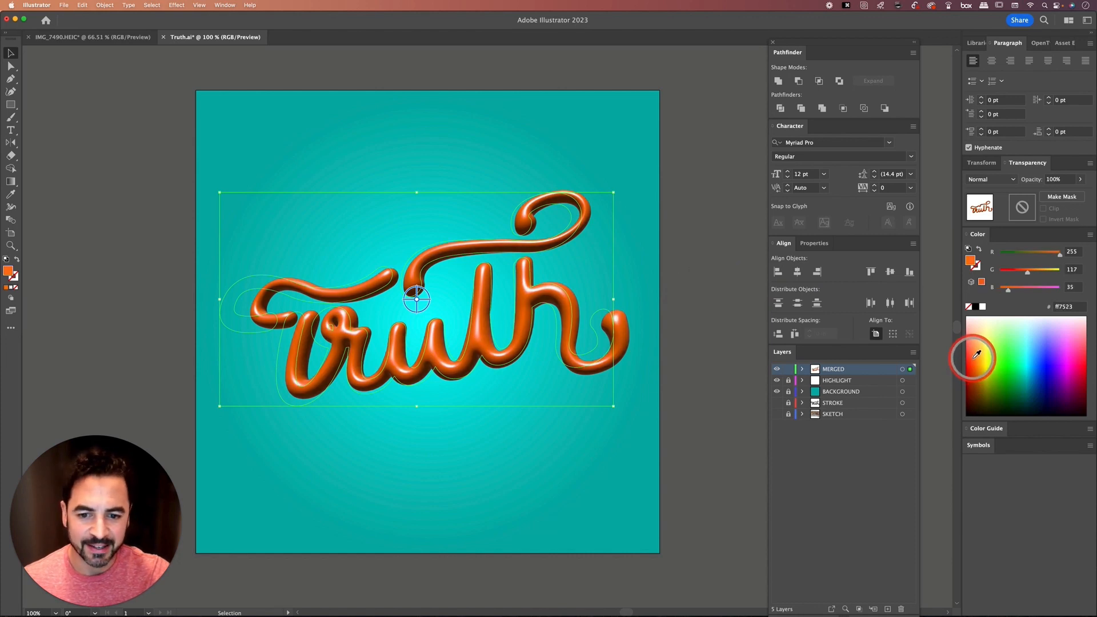
click(974, 363)
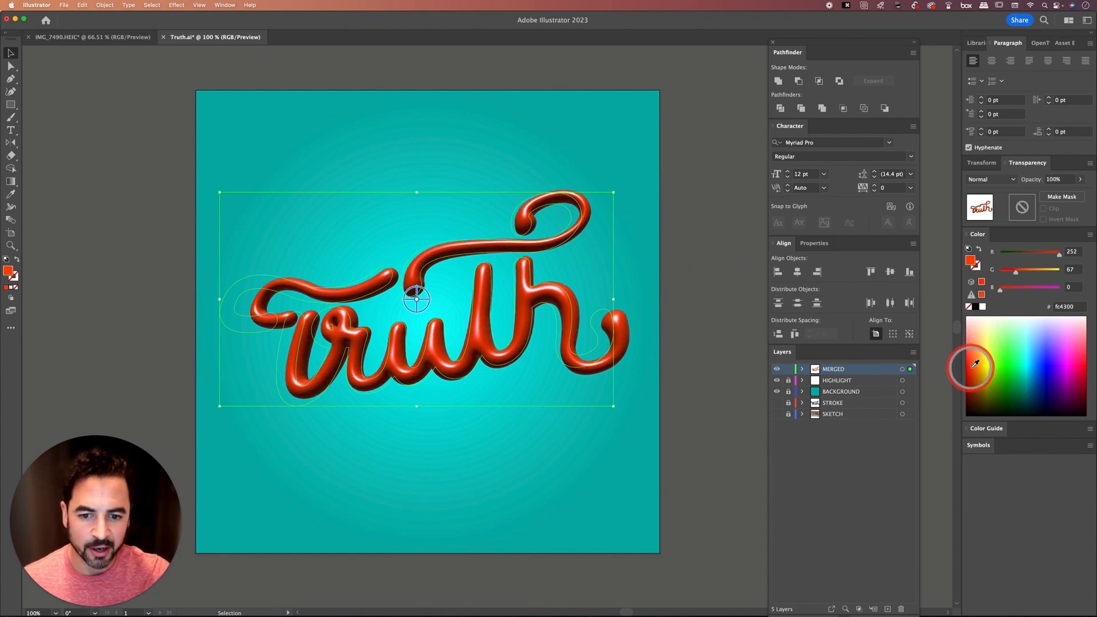
click(974, 365)
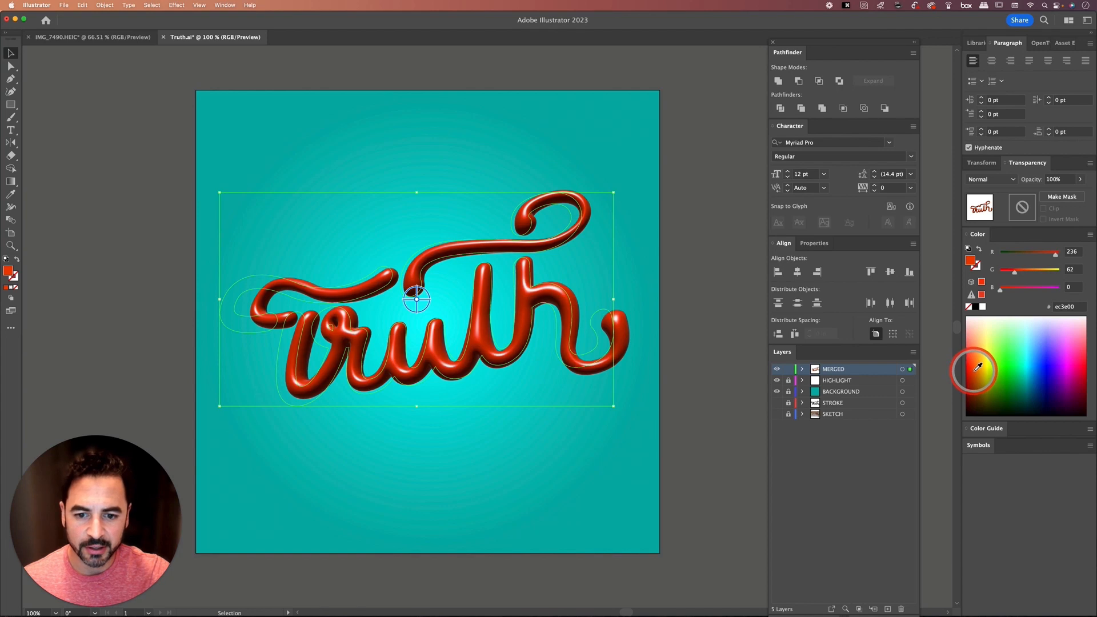
Sample pink tones for the lettering, settle on hot pink ff216a, and deselect it.
click(1074, 345)
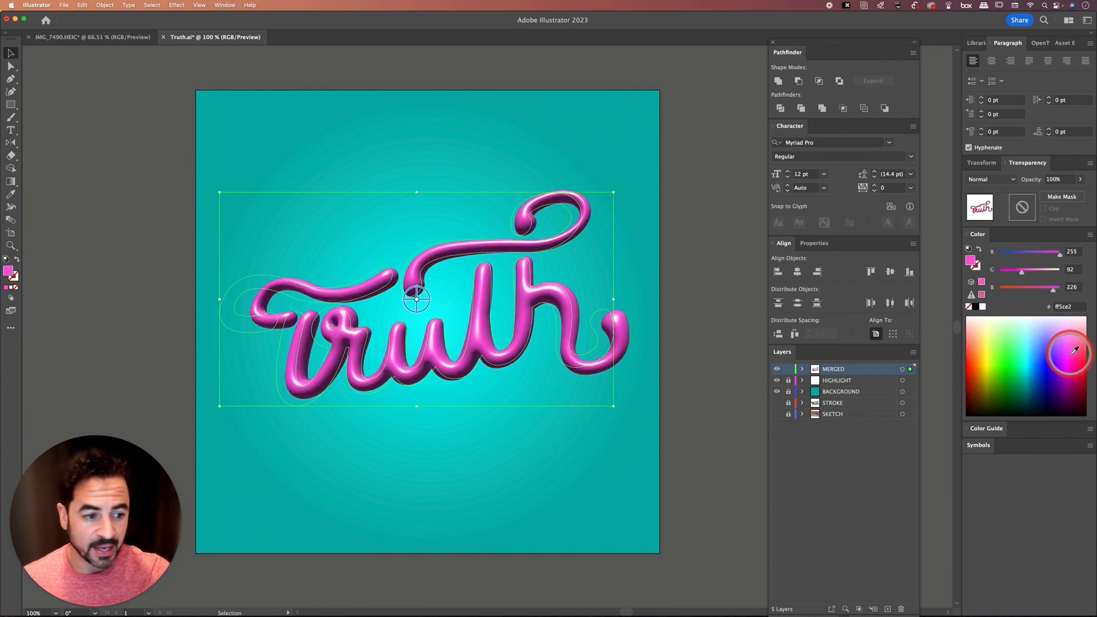
click(1073, 350)
click(1074, 355)
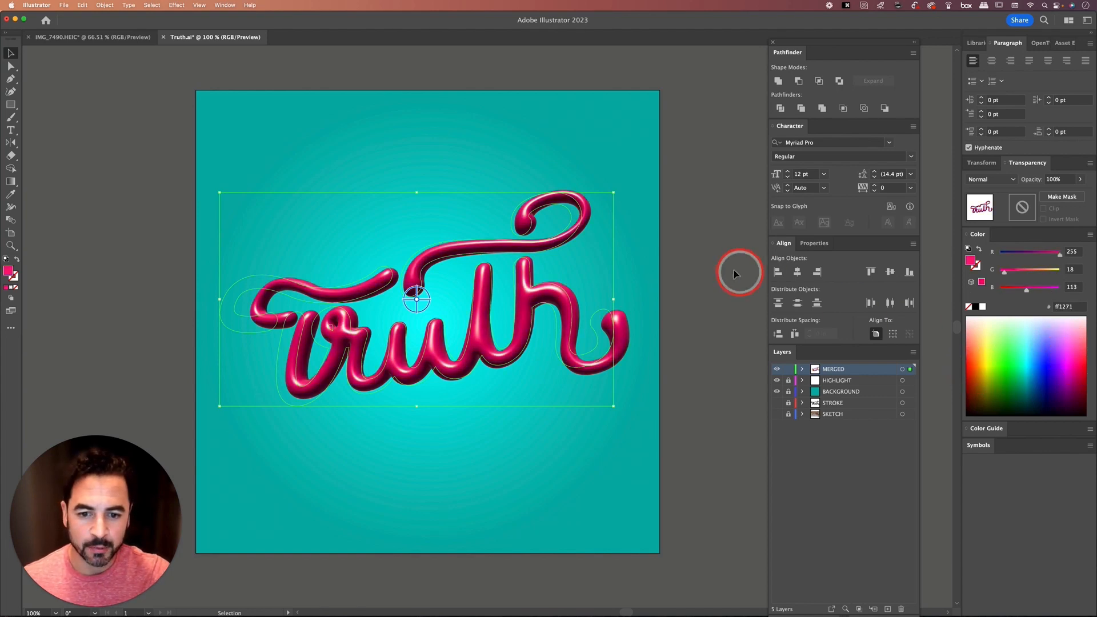
click(1069, 350)
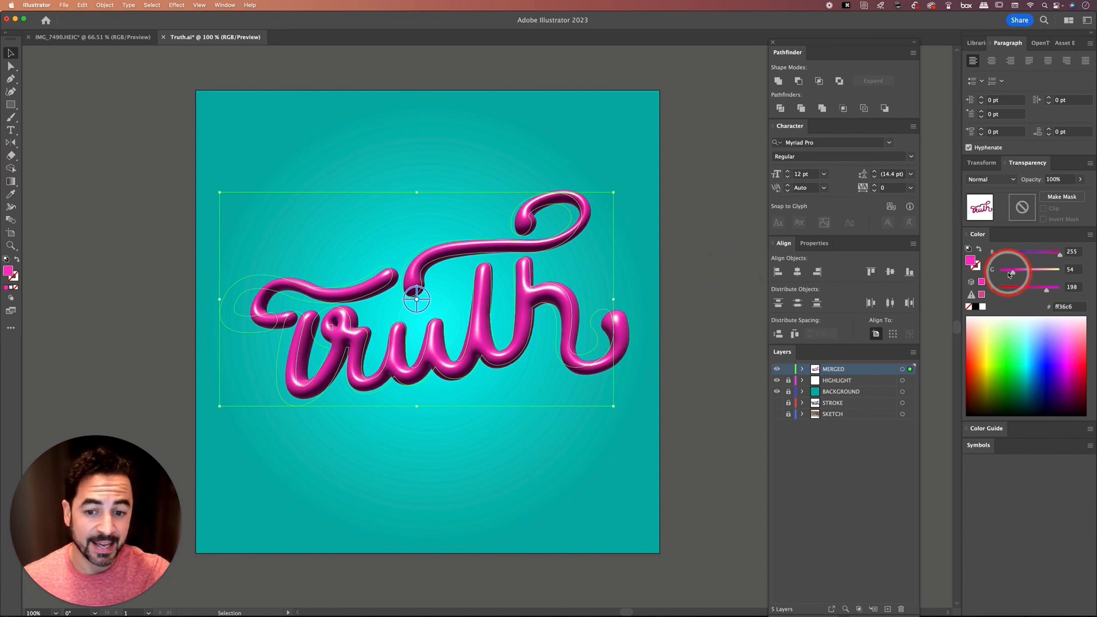
drag(1009, 274, 1023, 292)
key(shift+super+a)
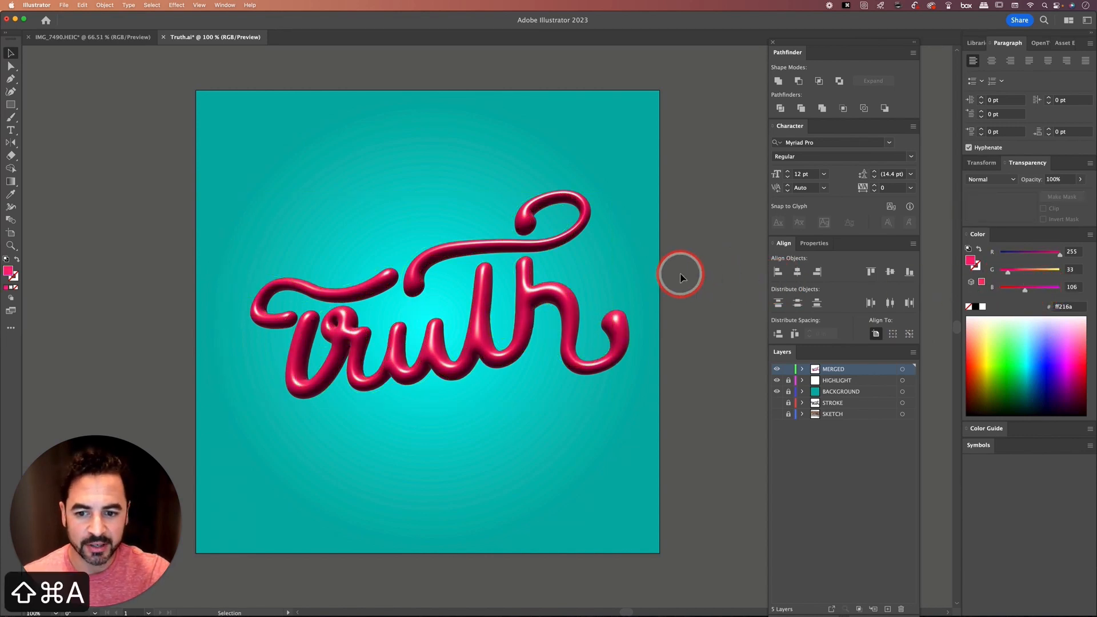
key(v)
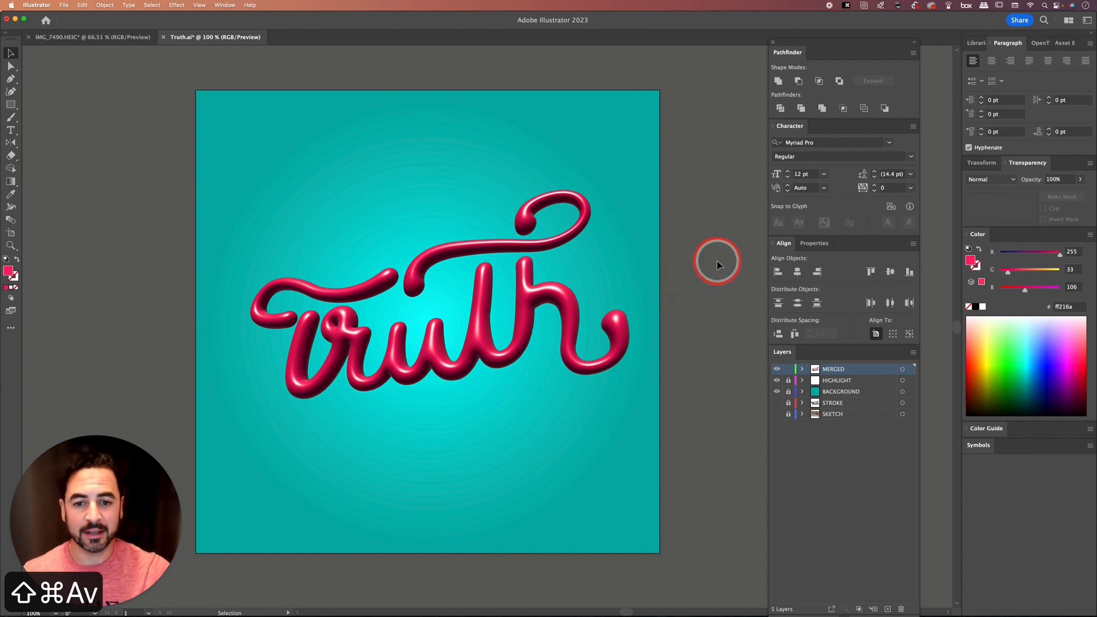
Rotate the pink lettering freely in 3D once more, reposition it on the artboard, and deselect it.
click(527, 293)
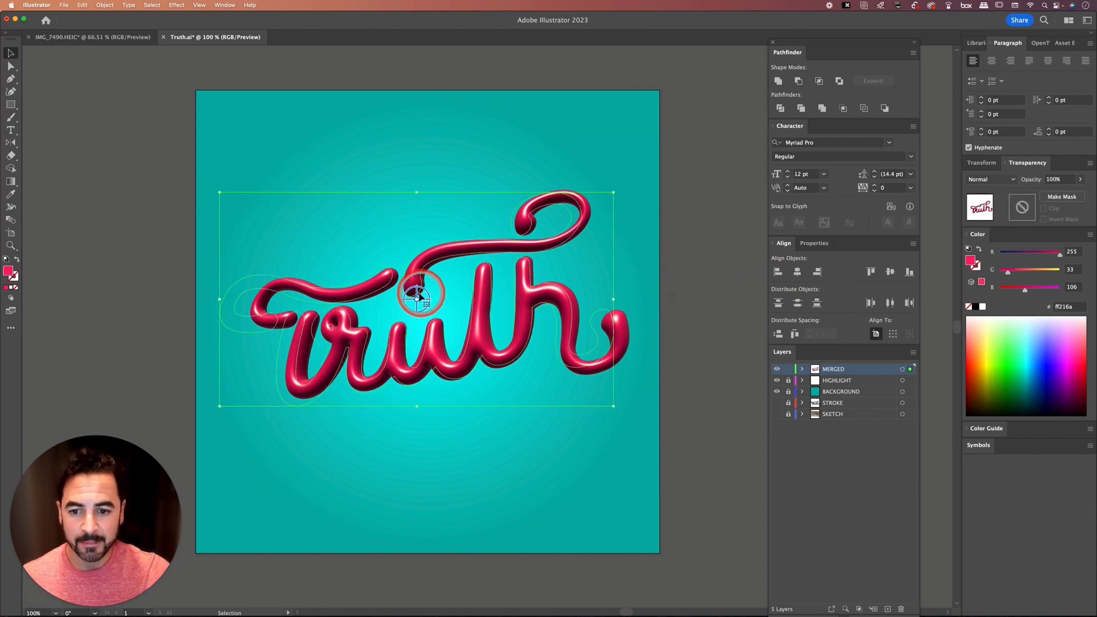
drag(411, 293, 501, 262)
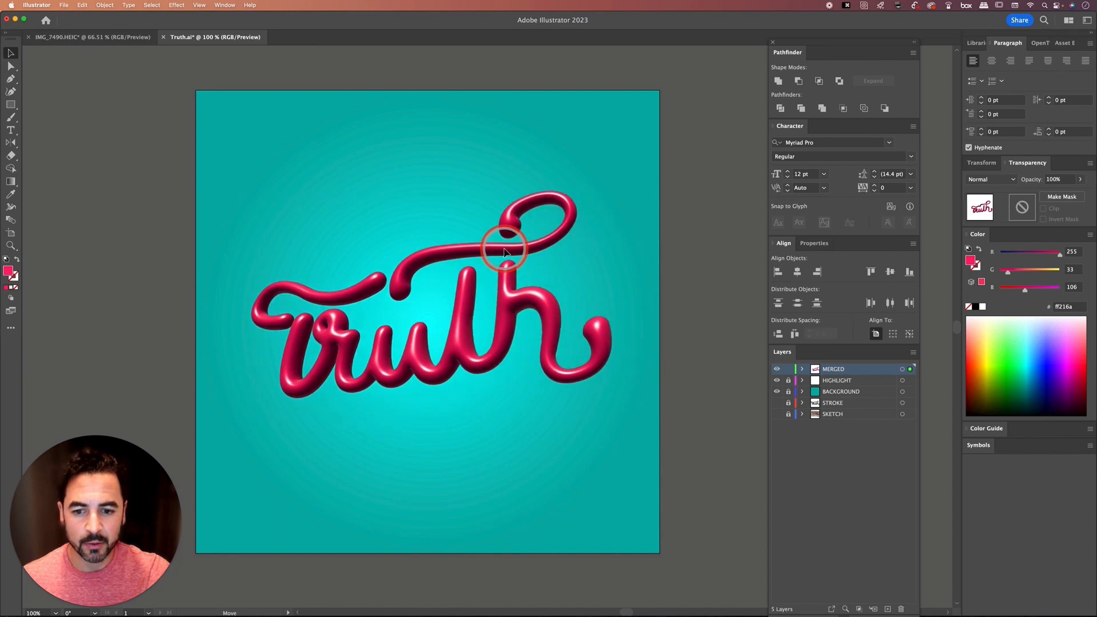
click(714, 233)
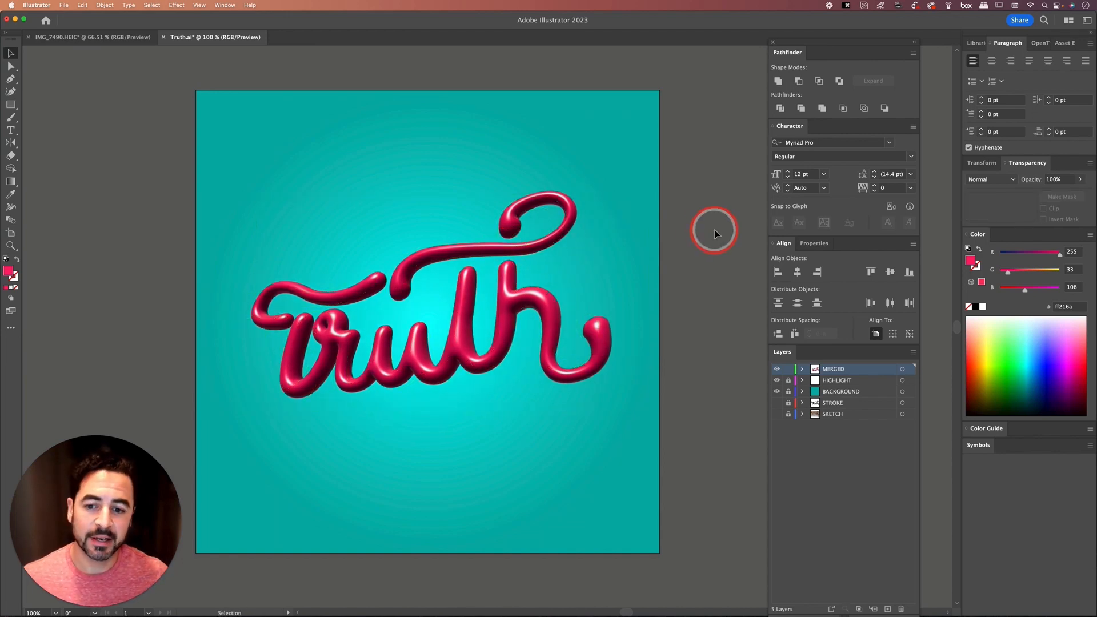